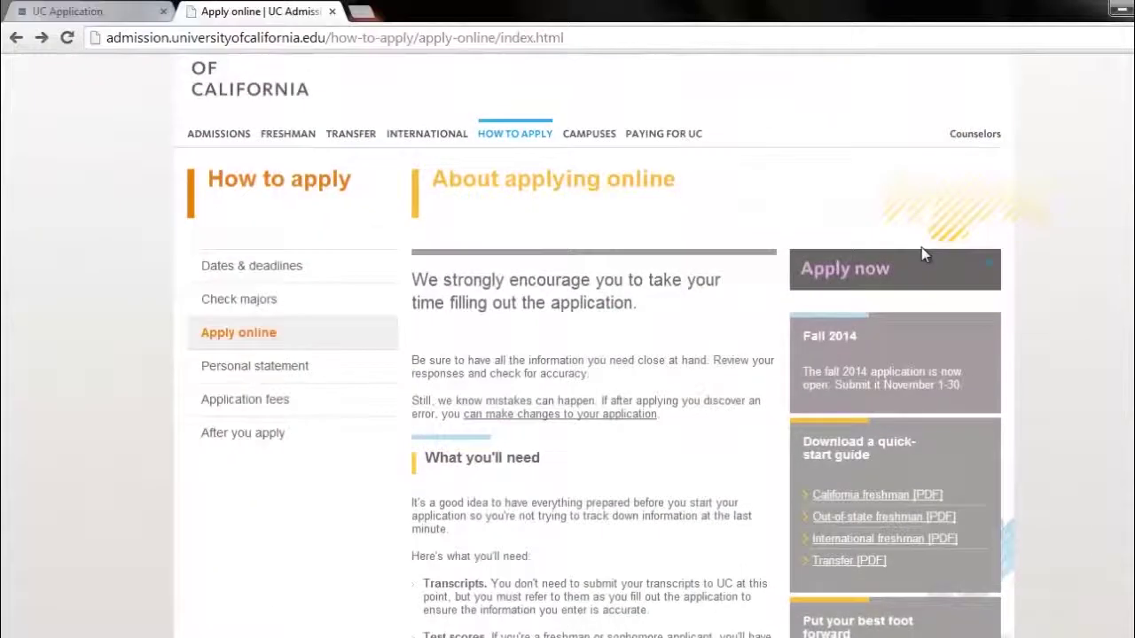
- Review the About applying online page and open the application's sign-in page through Apply now
{"action": "scroll", "coordinate": [878, 275], "scroll_direction": "down", "scroll_amount": 1}
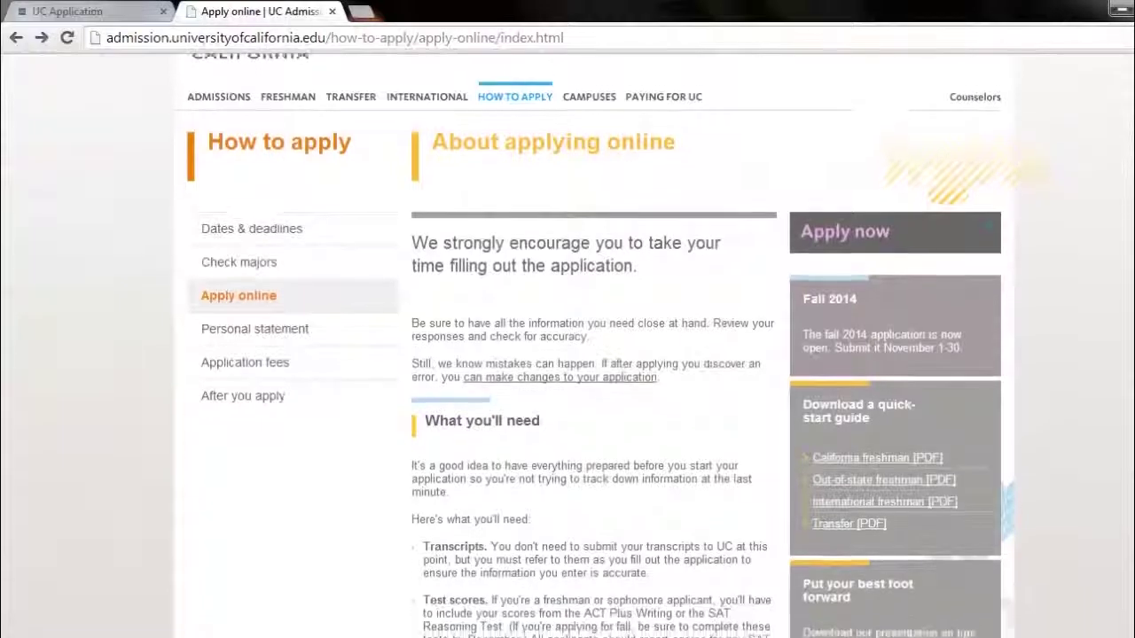
{"action": "scroll", "coordinate": [594, 355], "scroll_direction": "down", "scroll_amount": 2}
{"action": "scroll", "coordinate": [594, 354], "scroll_direction": "up", "scroll_amount": 2}
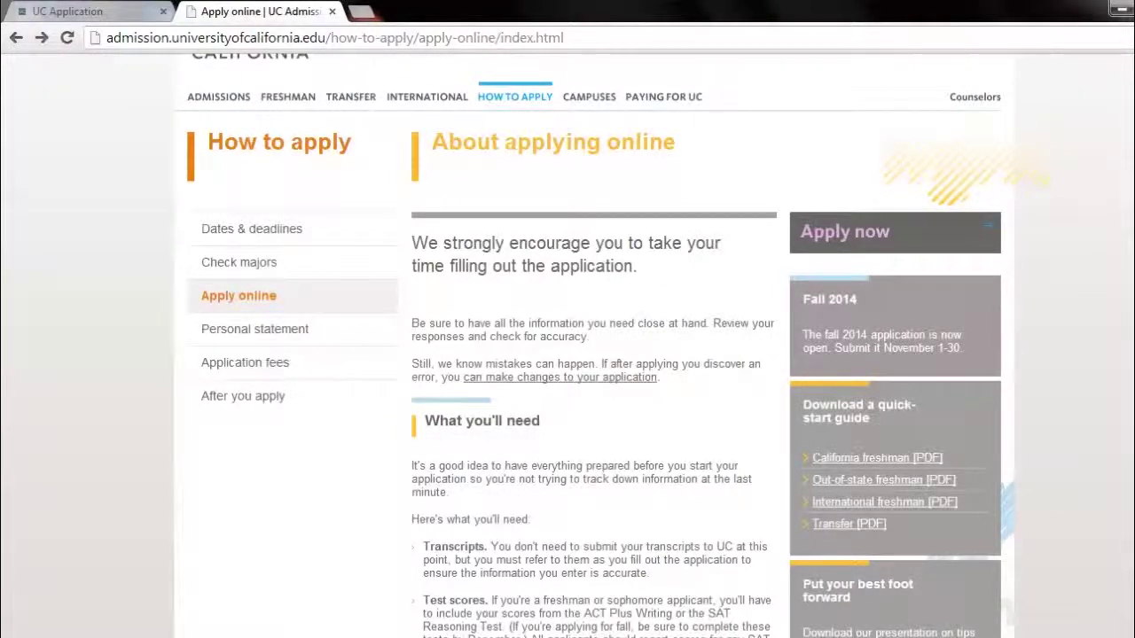
{"action": "scroll", "coordinate": [1038, 168], "scroll_direction": "down", "scroll_amount": 1}
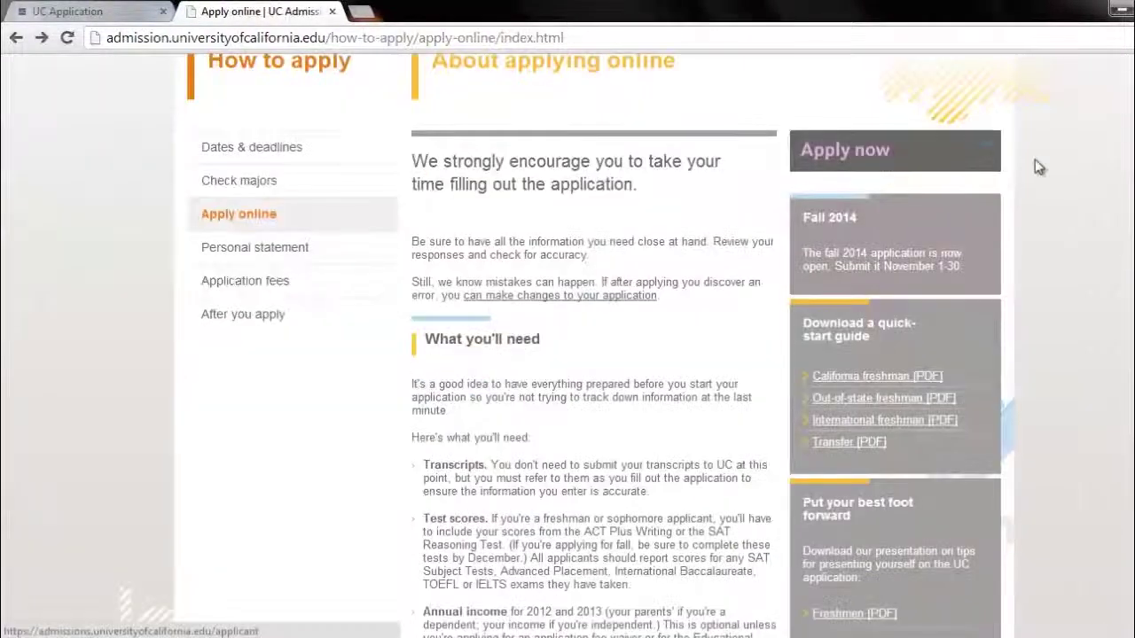
{"action": "scroll", "coordinate": [882, 170], "scroll_direction": "down", "scroll_amount": 4}
{"action": "scroll", "coordinate": [882, 170], "scroll_direction": "up", "scroll_amount": 4}
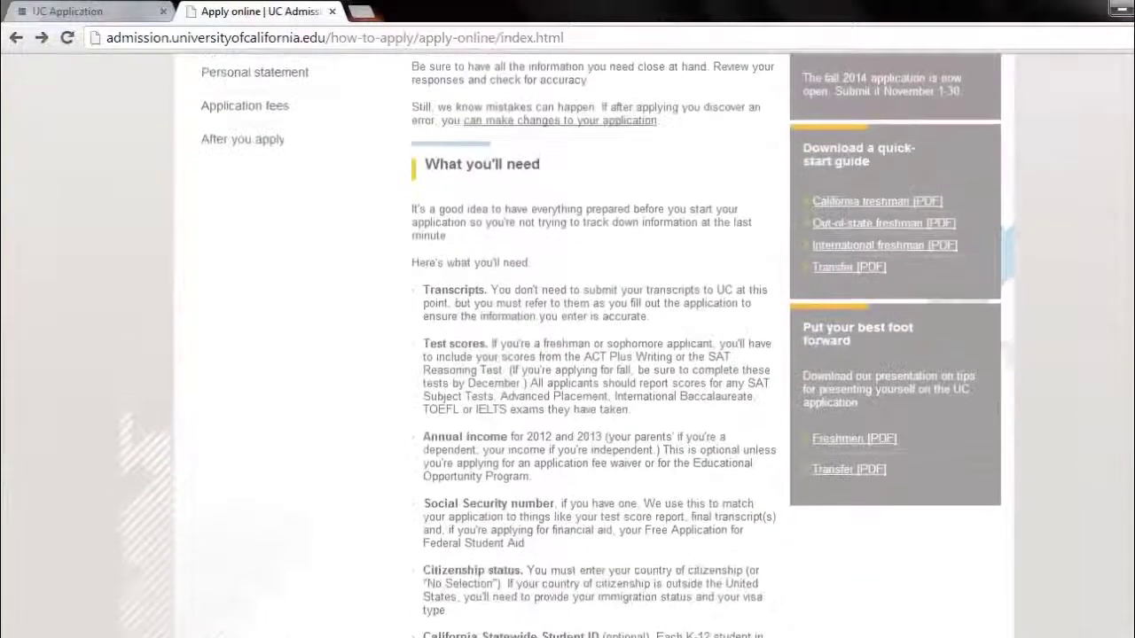
{"action": "left_click", "coordinate": [882, 170]}
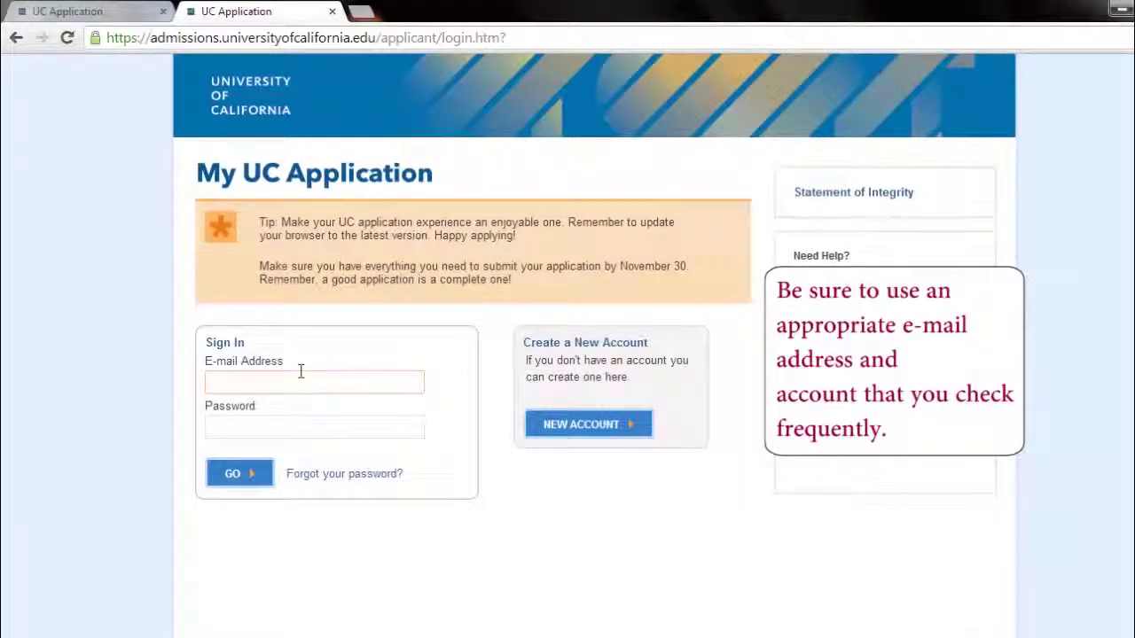
{"action": "left_click", "coordinate": [272, 424]}
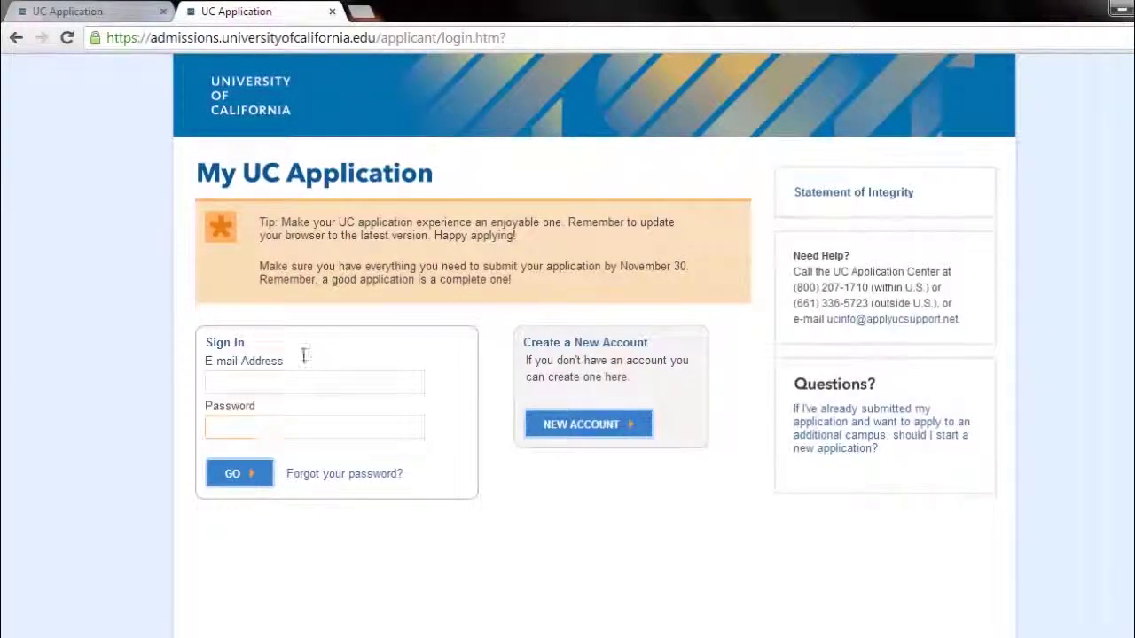
- In the started UC application, choose Freshman as the applicant level and confirm being a Freshman with no college
{"action": "left_click", "coordinate": [115, 11]}
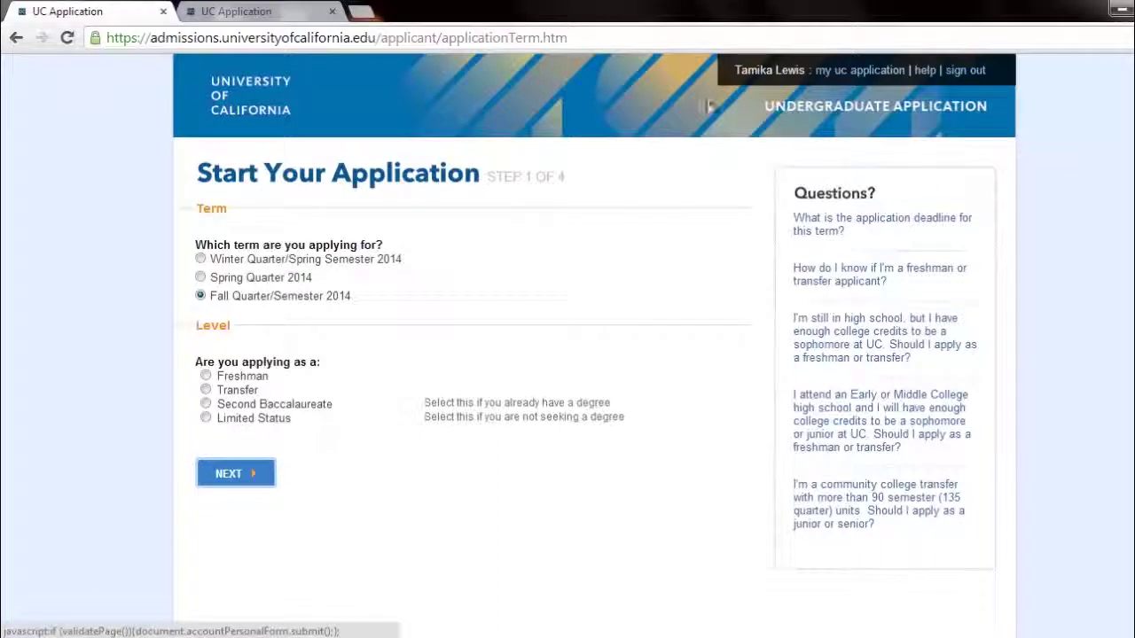
{"action": "left_click", "coordinate": [240, 376]}
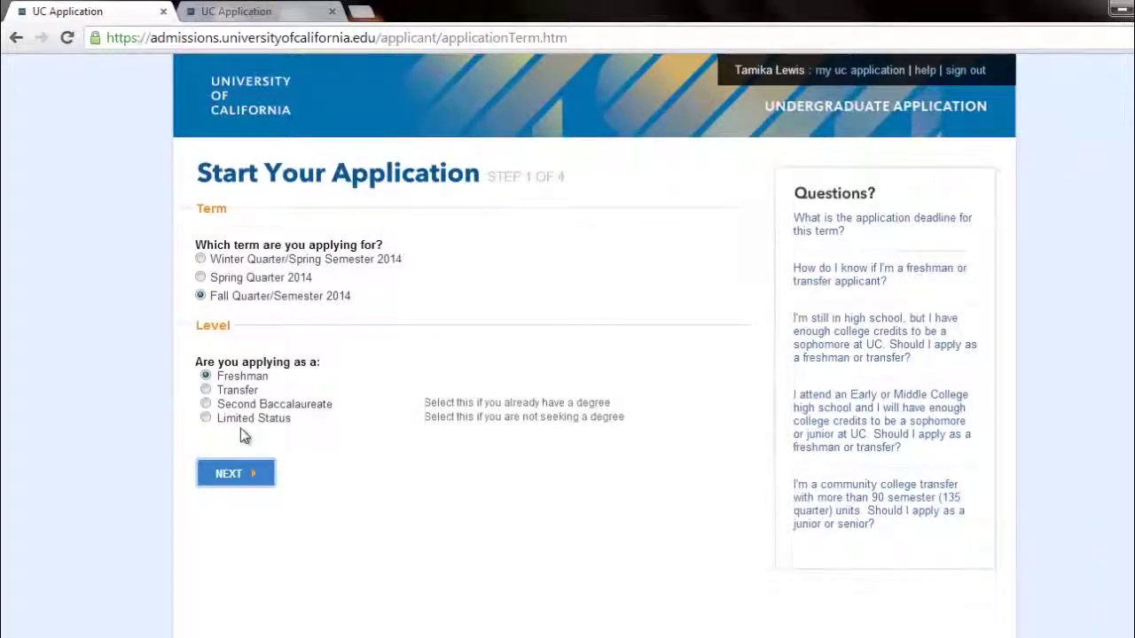
{"action": "left_click", "coordinate": [246, 477]}
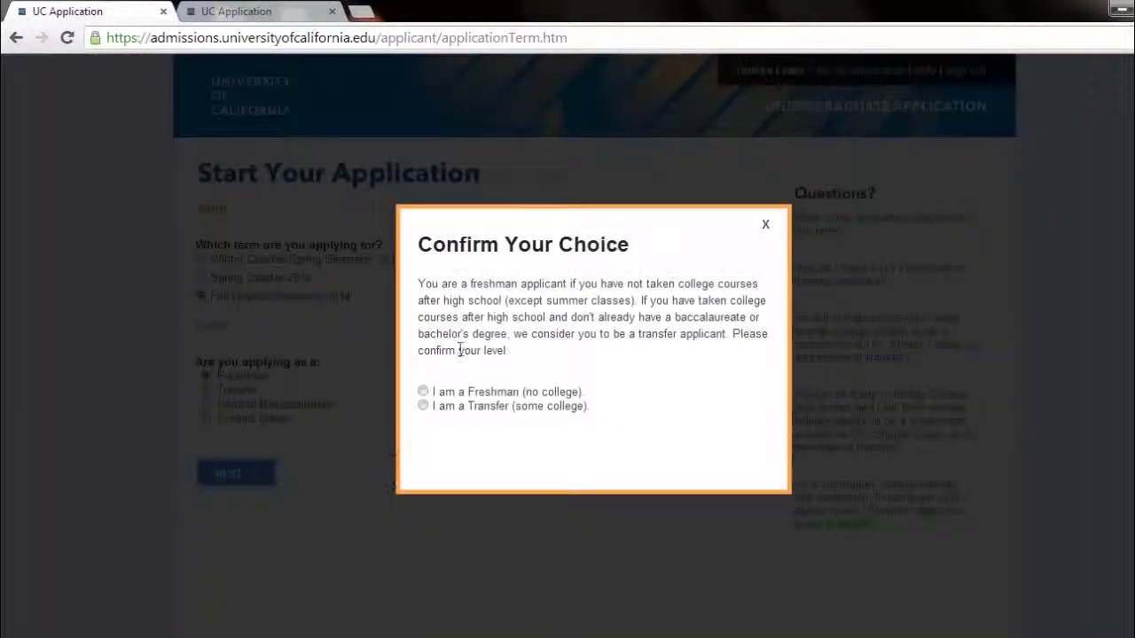
{"action": "left_click", "coordinate": [423, 391]}
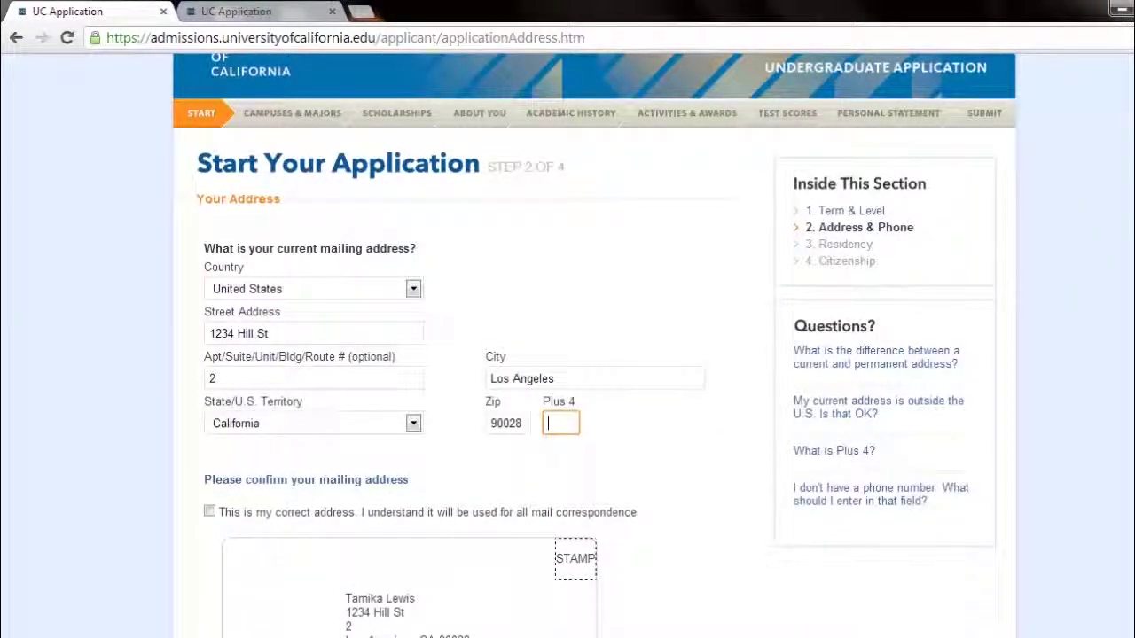
- Confirm the current mailing address as correct and mark the permanent address as the same as the mailing address
{"action": "scroll", "coordinate": [832, 205], "scroll_direction": "down", "scroll_amount": 1}
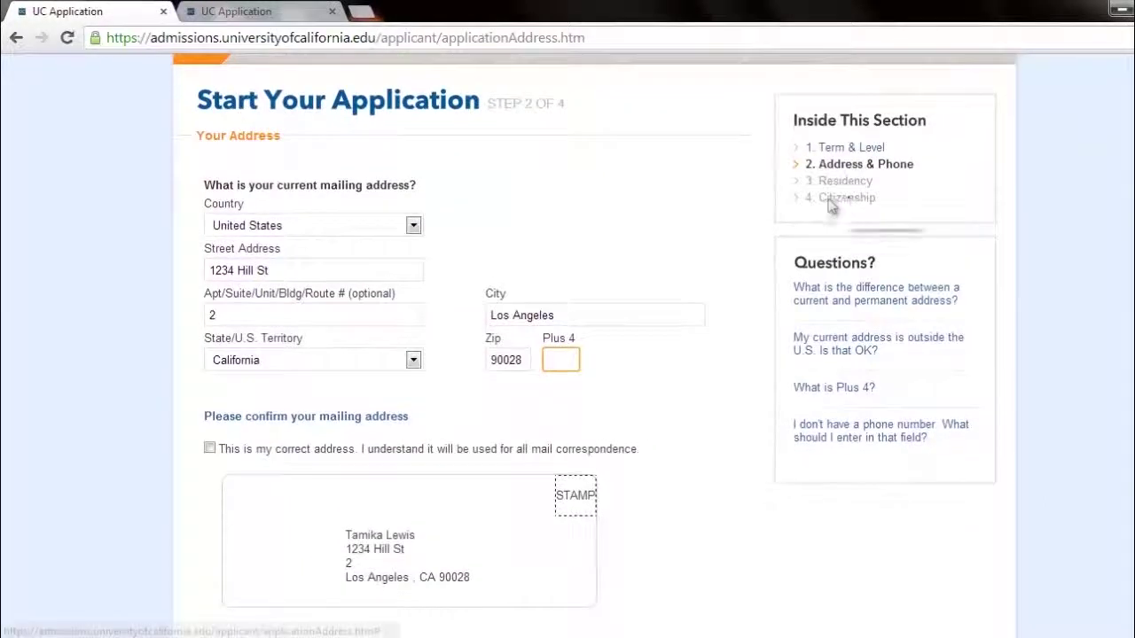
{"action": "left_click", "coordinate": [210, 450]}
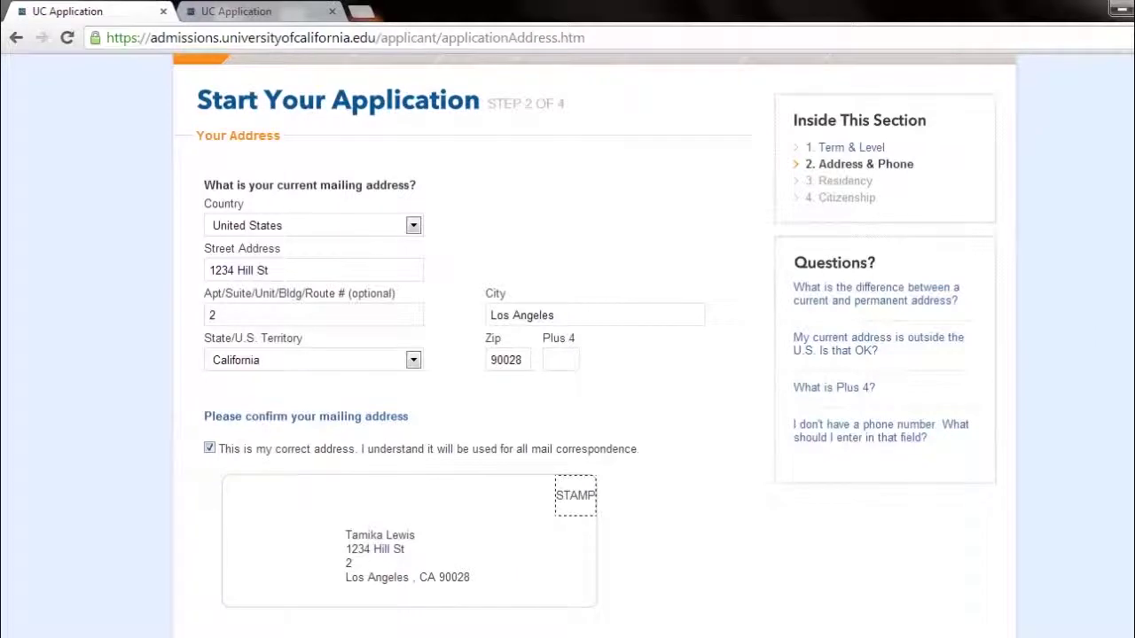
{"action": "scroll", "coordinate": [512, 223], "scroll_direction": "down", "scroll_amount": 4}
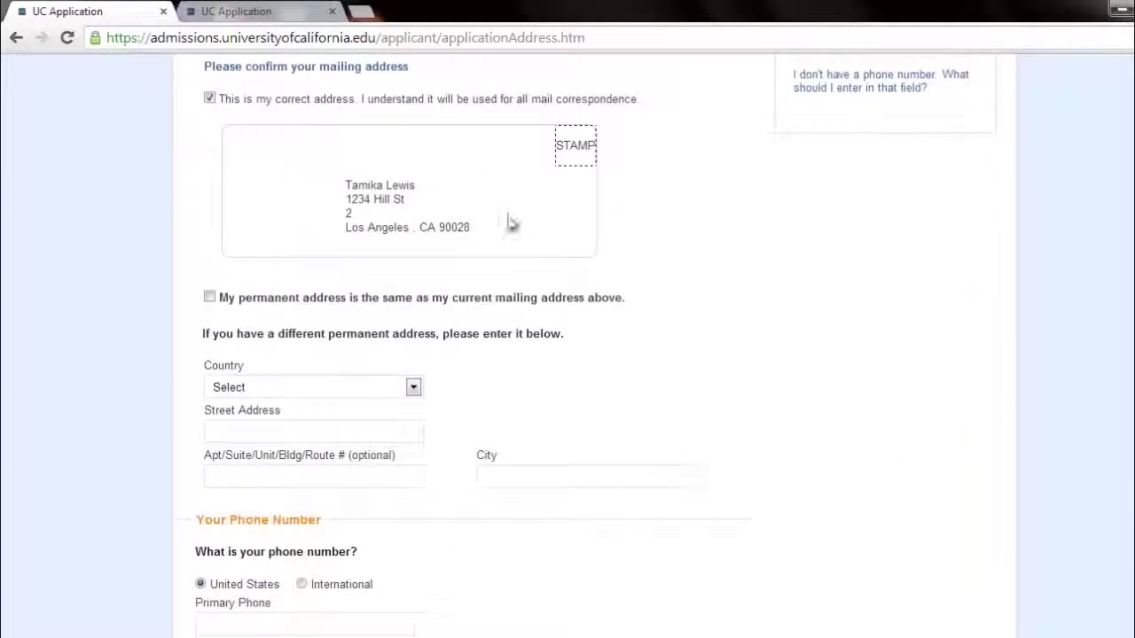
{"action": "left_click", "coordinate": [210, 298]}
- Authorize text messages to the primary phone number, leave the alternate phone blank, and continue to the Residency section
{"action": "scroll", "coordinate": [454, 299], "scroll_direction": "down", "scroll_amount": 4}
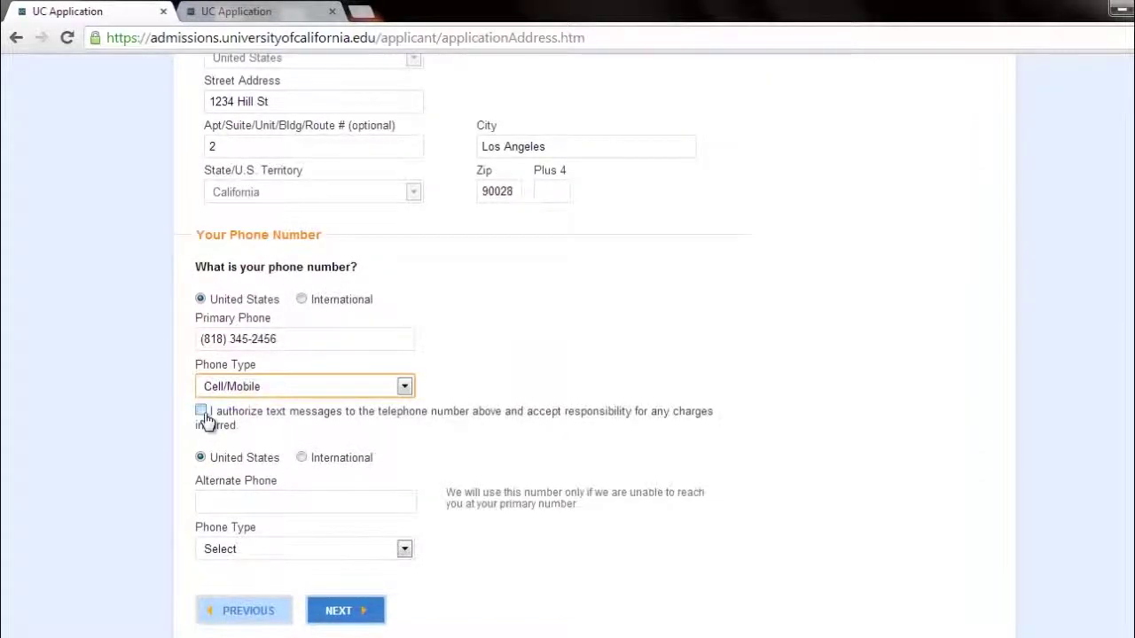
{"action": "left_click", "coordinate": [203, 417]}
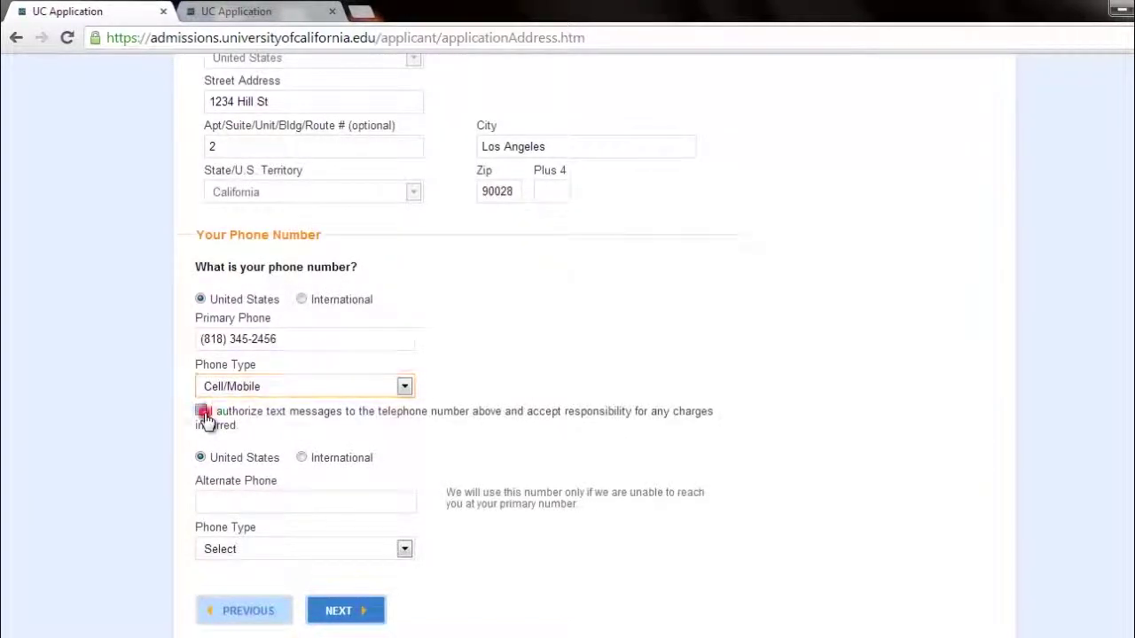
{"action": "left_click", "coordinate": [398, 504]}
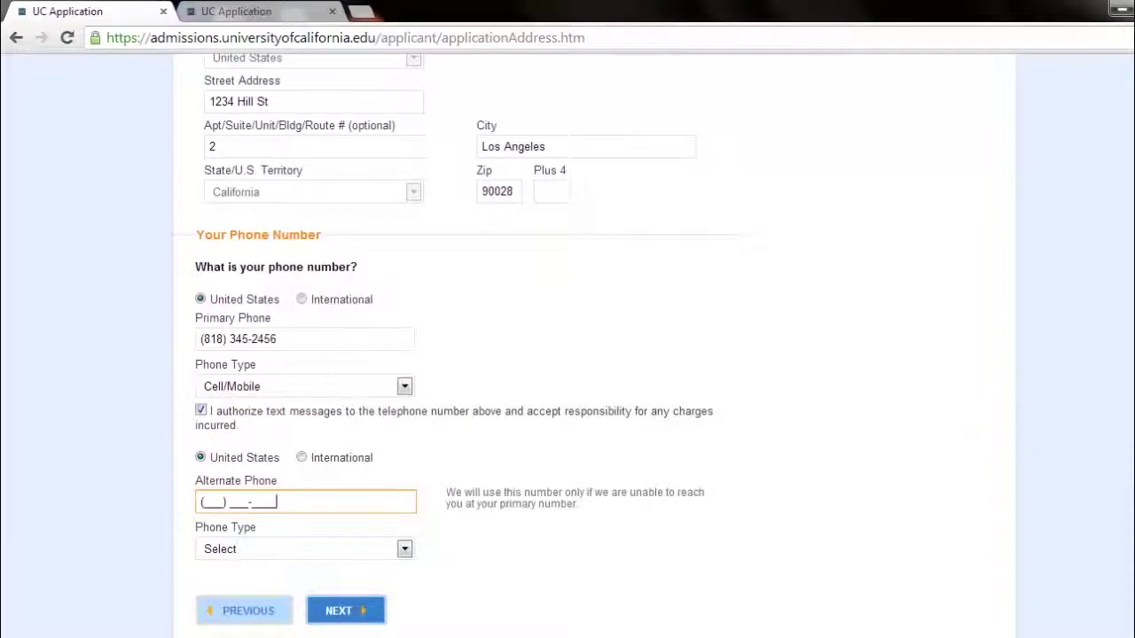
{"action": "scroll", "coordinate": [568, 346], "scroll_direction": "down", "scroll_amount": 2}
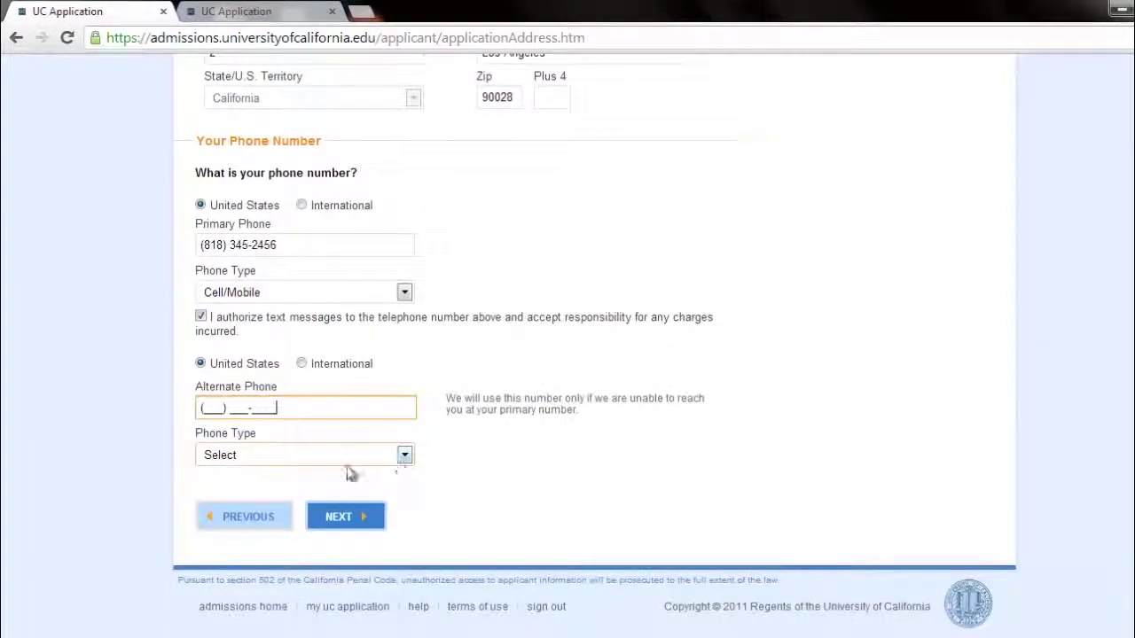
{"action": "left_click", "coordinate": [347, 517]}
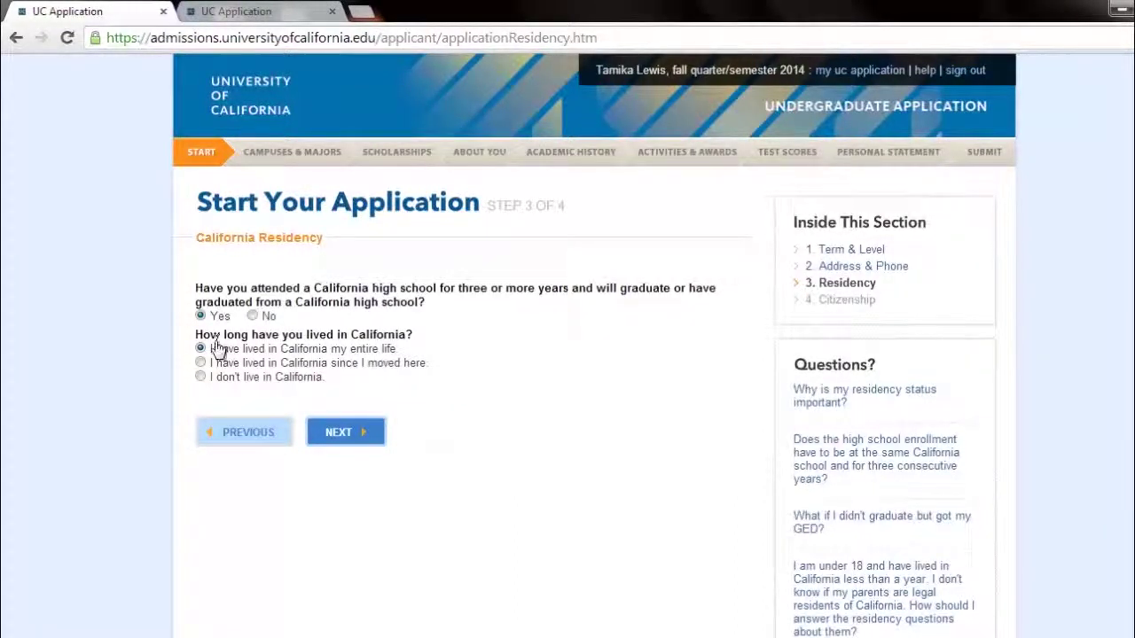
- Answer No to the California high school question, choose "I have lived in California since I moved here", and continue to Citizenship
{"action": "left_click", "coordinate": [253, 317]}
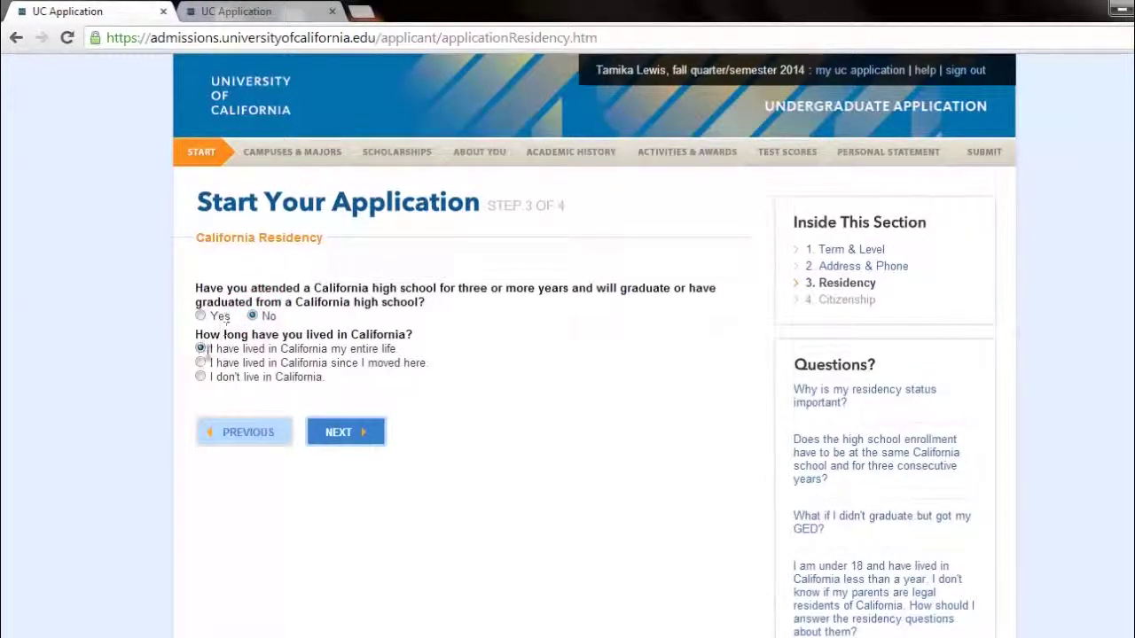
{"action": "left_click", "coordinate": [200, 363]}
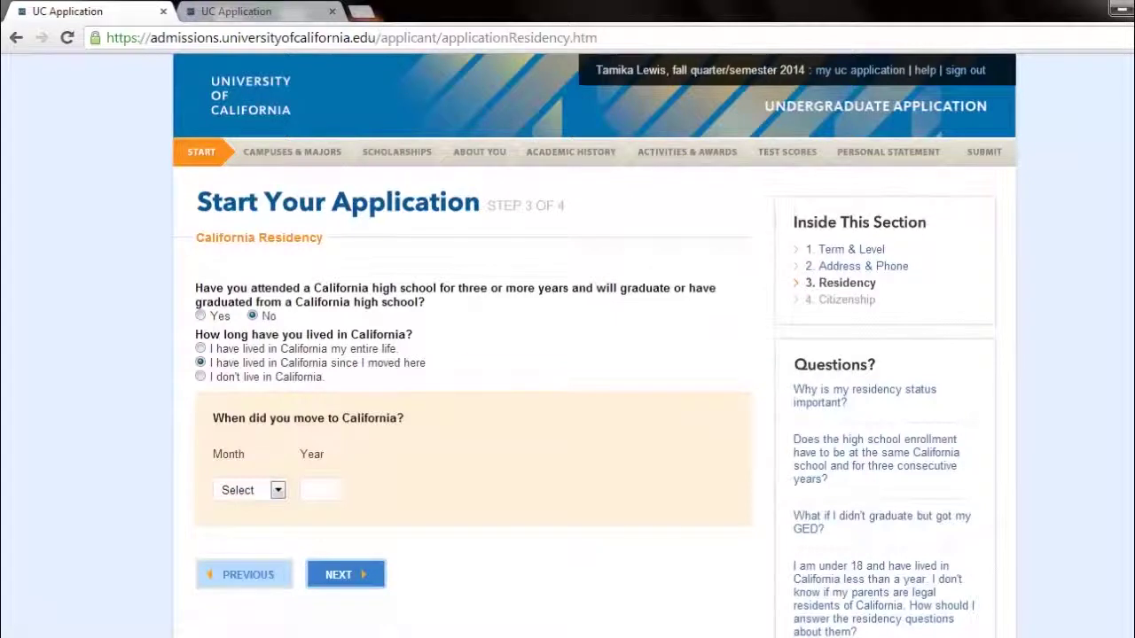
{"action": "scroll", "coordinate": [993, 299], "scroll_direction": "down", "scroll_amount": 1}
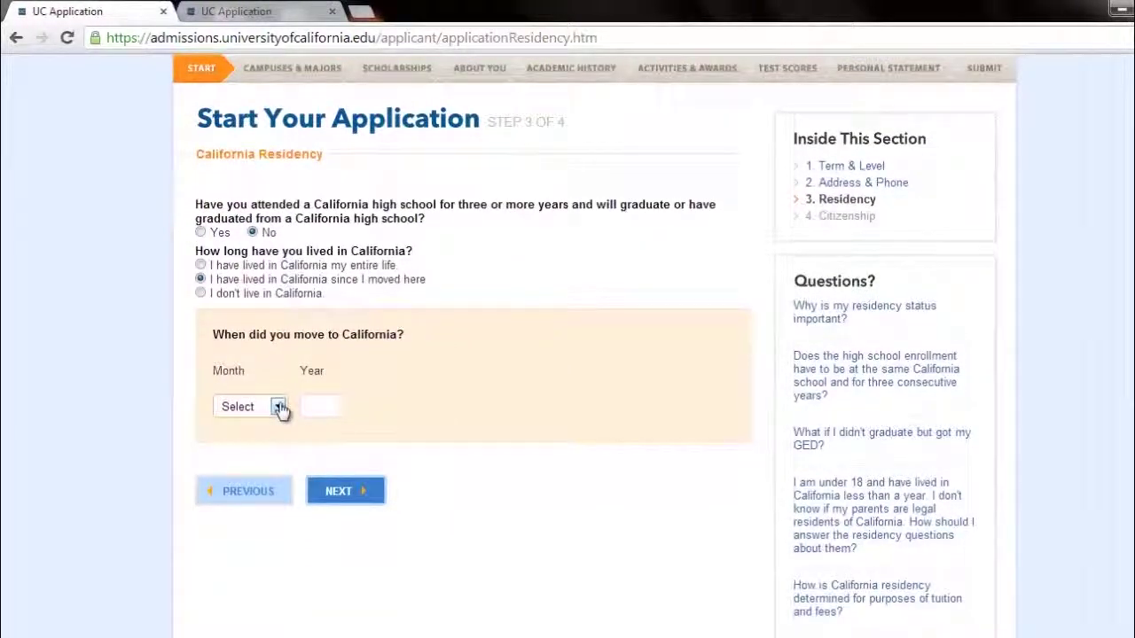
{"action": "left_click", "coordinate": [217, 234]}
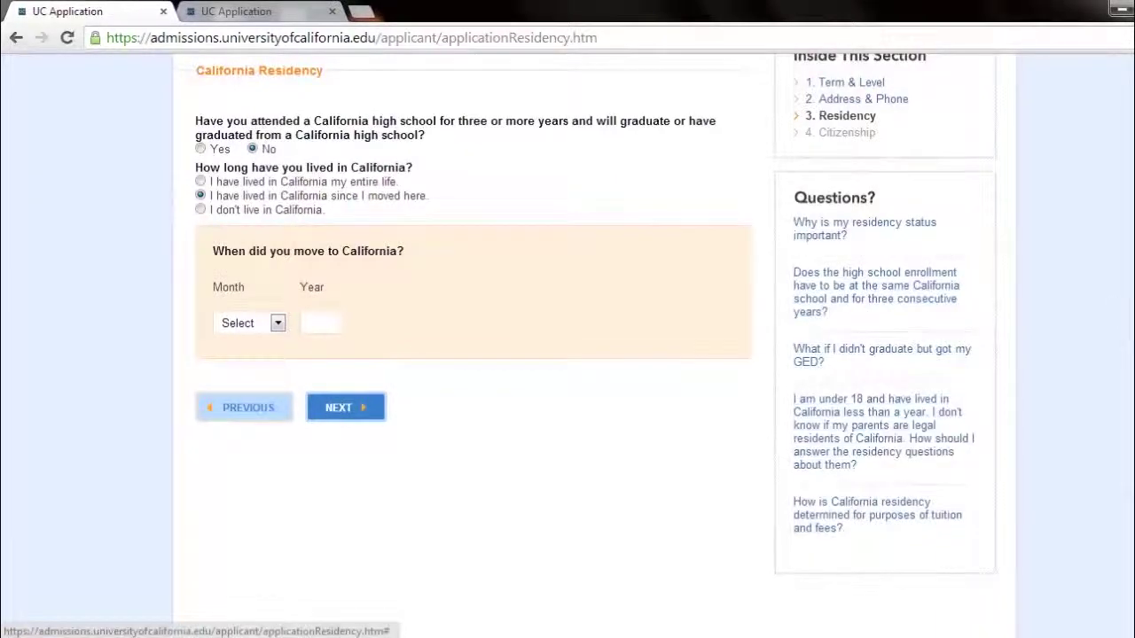
{"action": "scroll", "coordinate": [596, 329], "scroll_direction": "up", "scroll_amount": 1}
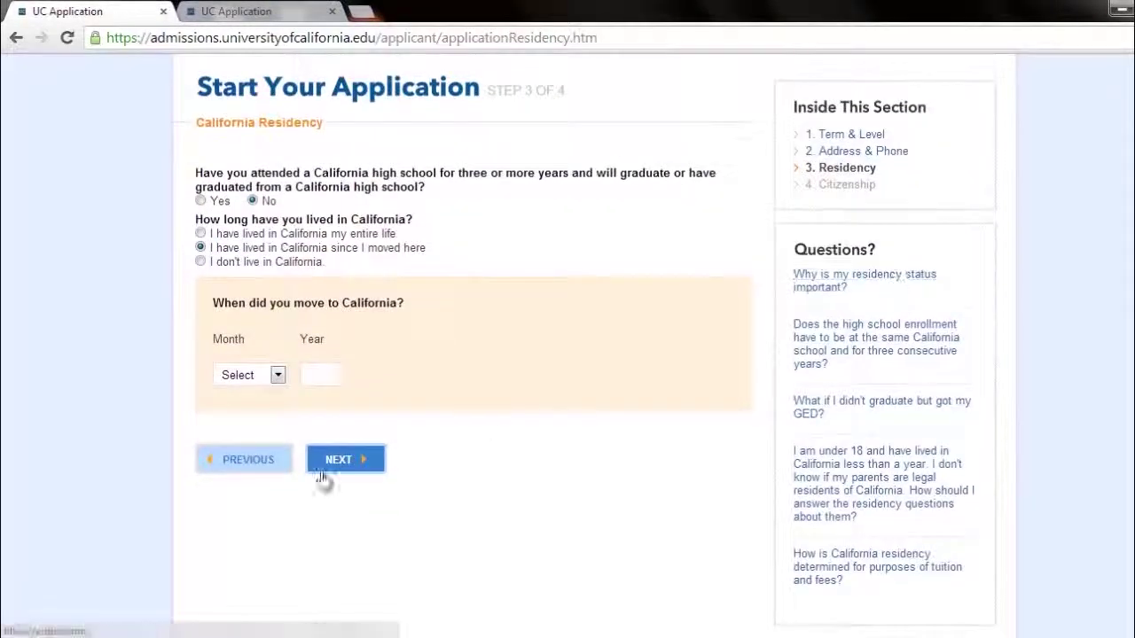
{"action": "left_click", "coordinate": [345, 461]}
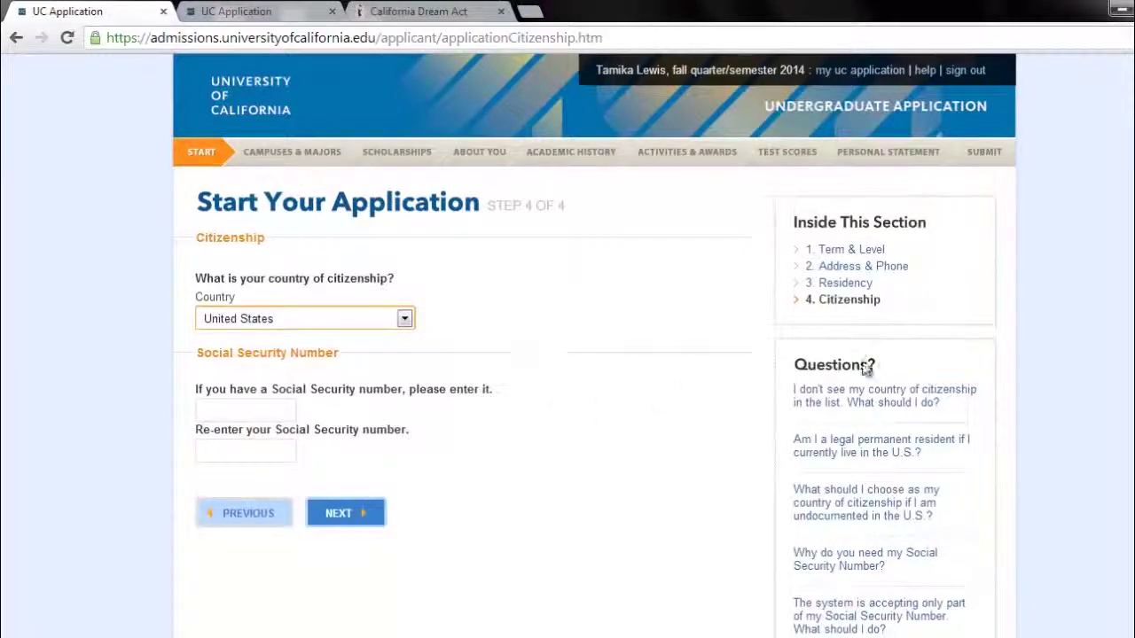
- Look at the Social Security number questions and the California Dream Act page, then return to the UC application
{"action": "scroll", "coordinate": [568, 355], "scroll_direction": "down", "scroll_amount": 1}
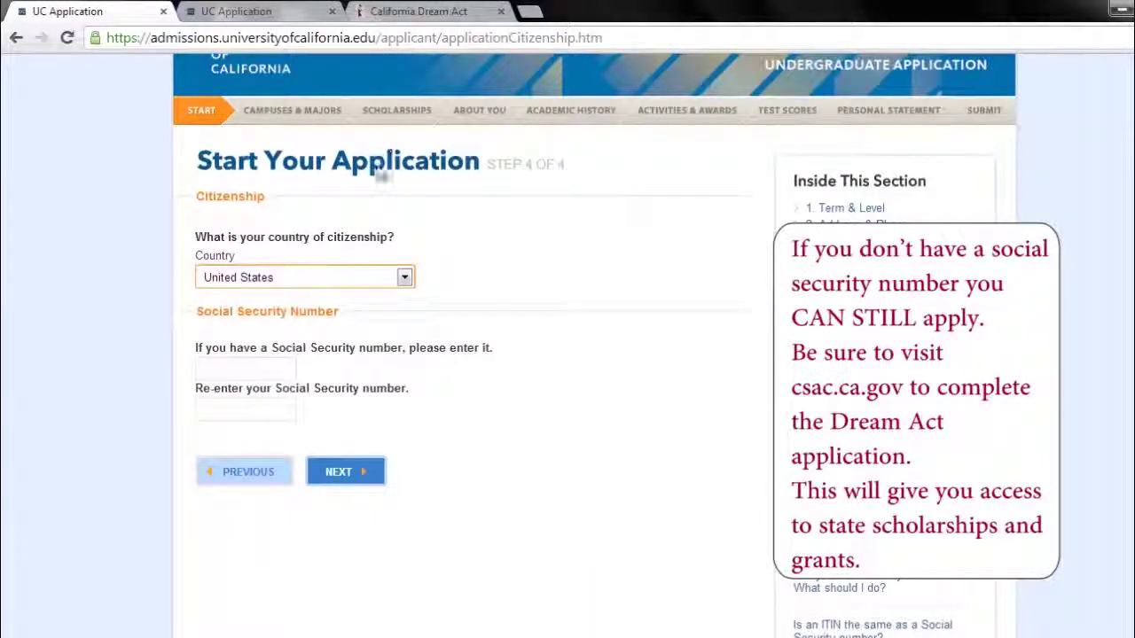
{"action": "left_click", "coordinate": [424, 15]}
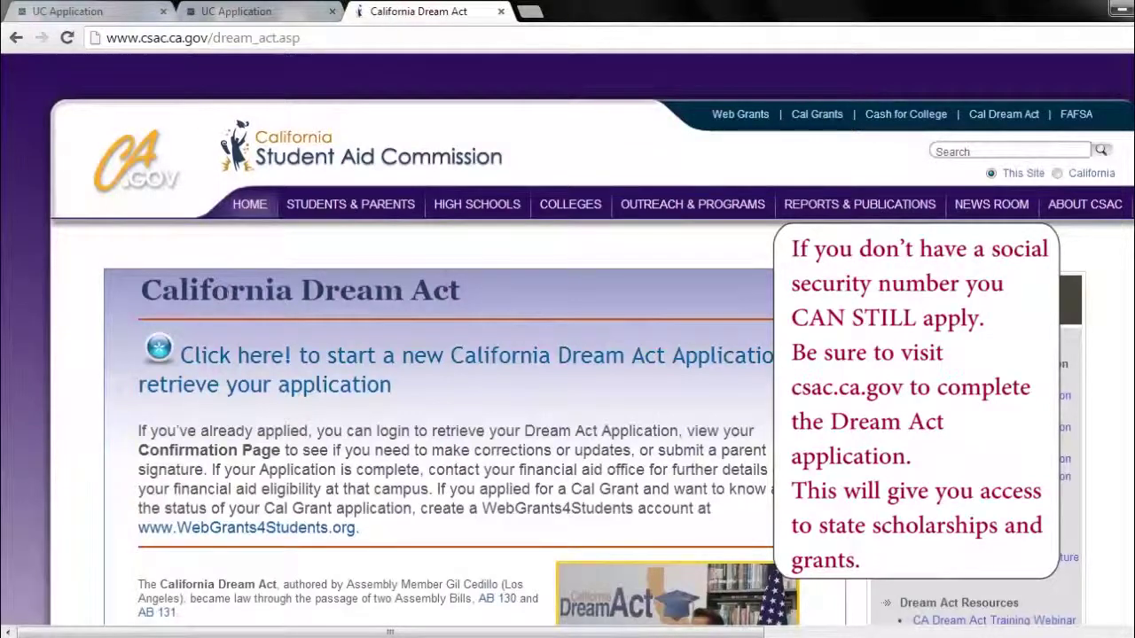
{"action": "left_click", "coordinate": [115, 13]}
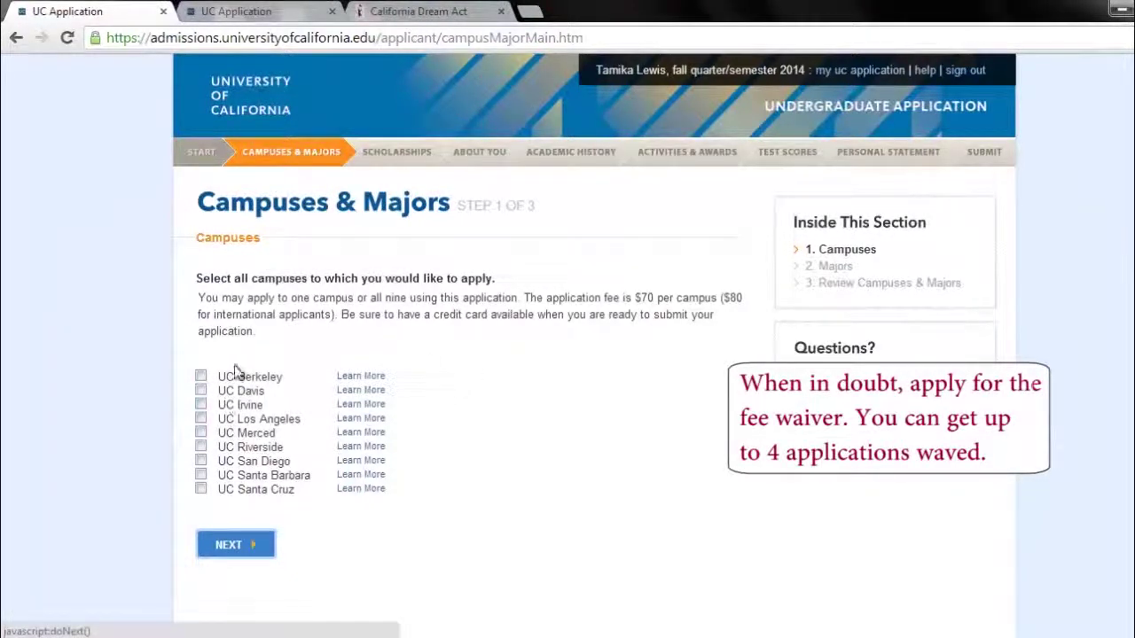
- Select UC Berkeley, UC Irvine and UC Los Angeles as campuses, then open Berkeley's Haas School of Business majors
{"action": "left_click", "coordinate": [202, 377]}
{"action": "left_click", "coordinate": [202, 405]}
{"action": "left_click", "coordinate": [202, 419]}
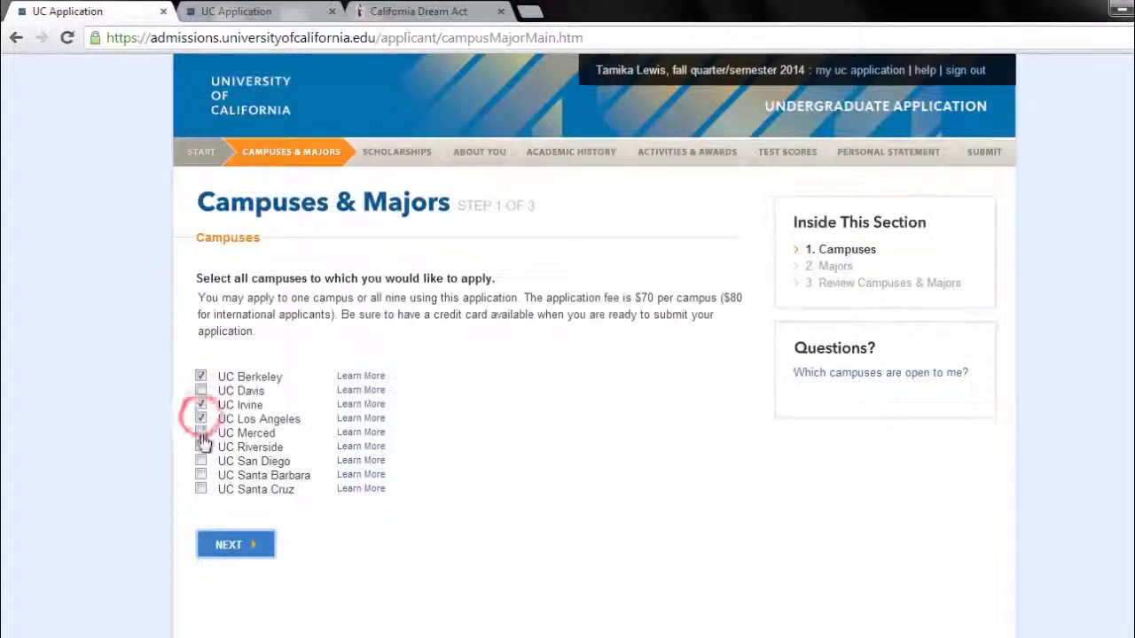
{"action": "left_click", "coordinate": [244, 552]}
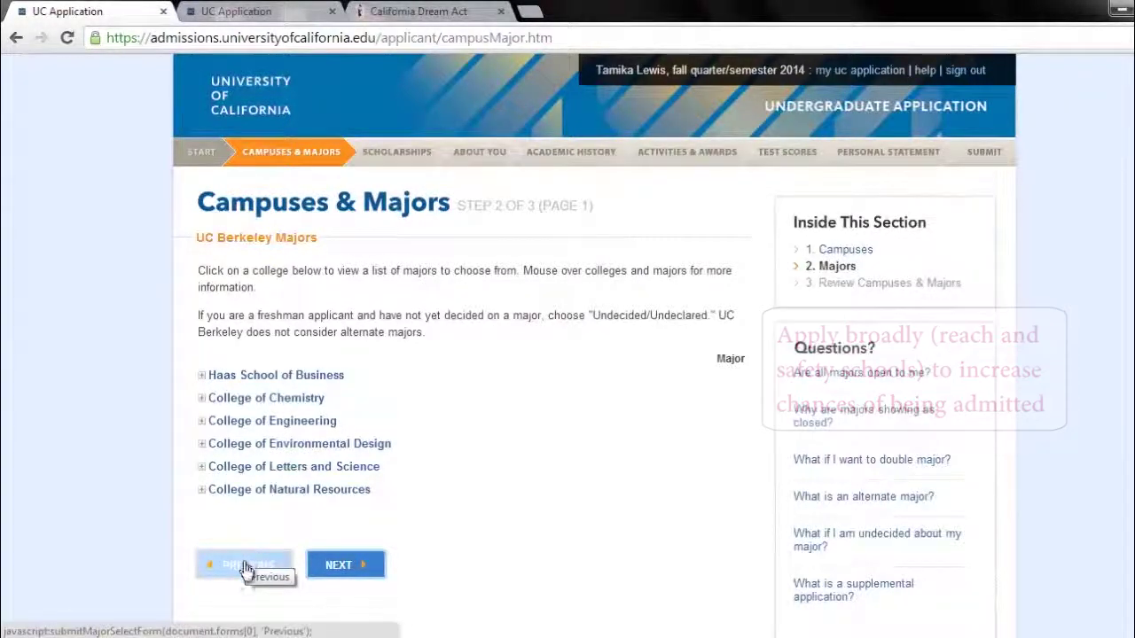
{"action": "left_click", "coordinate": [276, 376]}
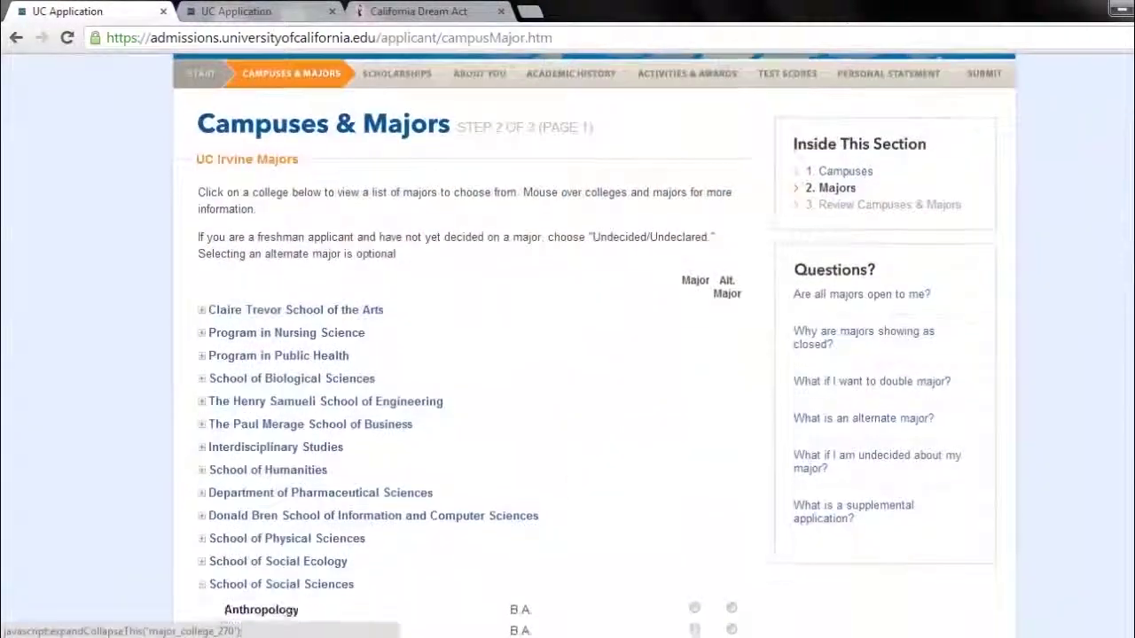
- Examine UC Irvine's majors and alternate major options in the School of Social Sciences and the School of Biological Sciences
{"action": "scroll", "coordinate": [568, 346], "scroll_direction": "down", "scroll_amount": 5}
{"action": "scroll", "coordinate": [568, 346], "scroll_direction": "up", "scroll_amount": 3}
{"action": "scroll", "coordinate": [568, 346], "scroll_direction": "down", "scroll_amount": 2}
{"action": "scroll", "coordinate": [915, 128], "scroll_direction": "down", "scroll_amount": 5}
{"action": "scroll", "coordinate": [915, 129], "scroll_direction": "up", "scroll_amount": 3}
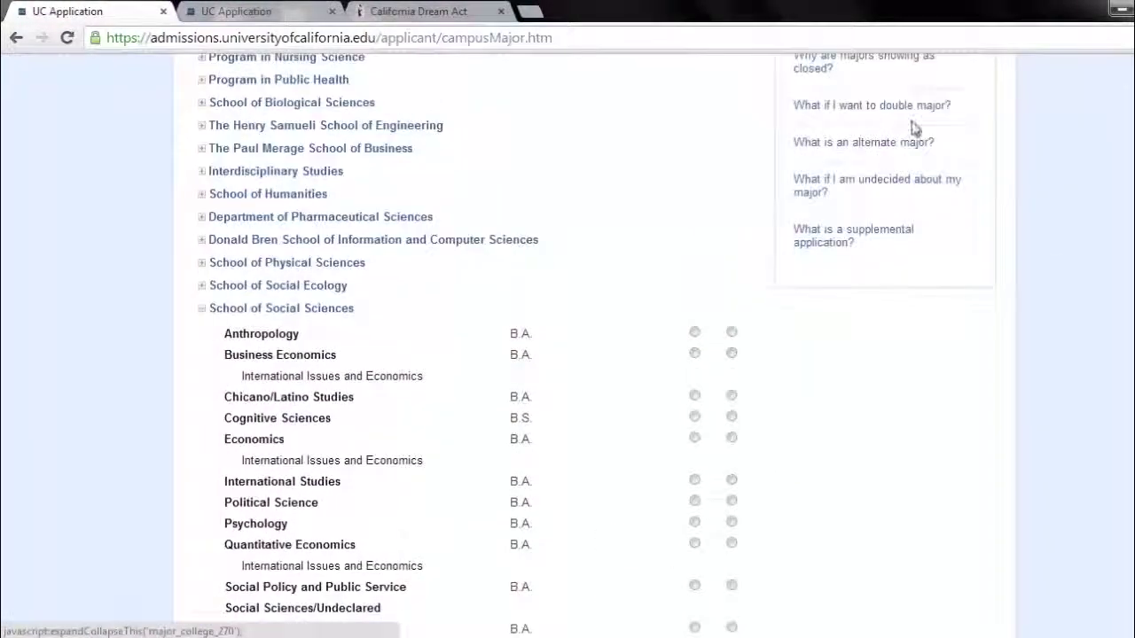
{"action": "left_click", "coordinate": [275, 102]}
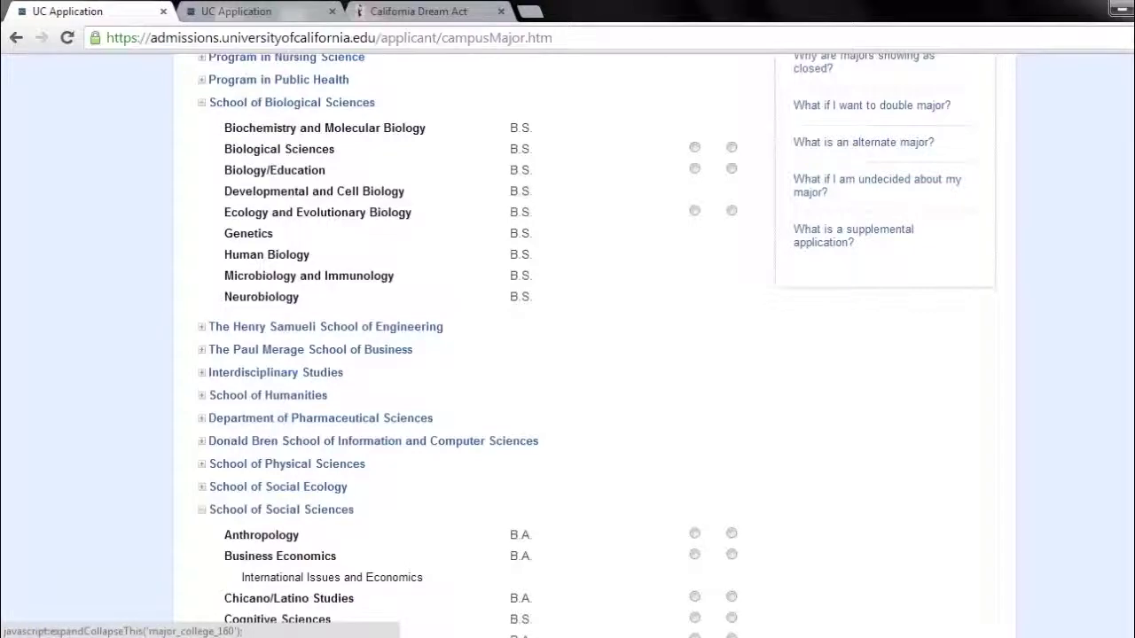
{"action": "scroll", "coordinate": [567, 345], "scroll_direction": "down", "scroll_amount": 4}
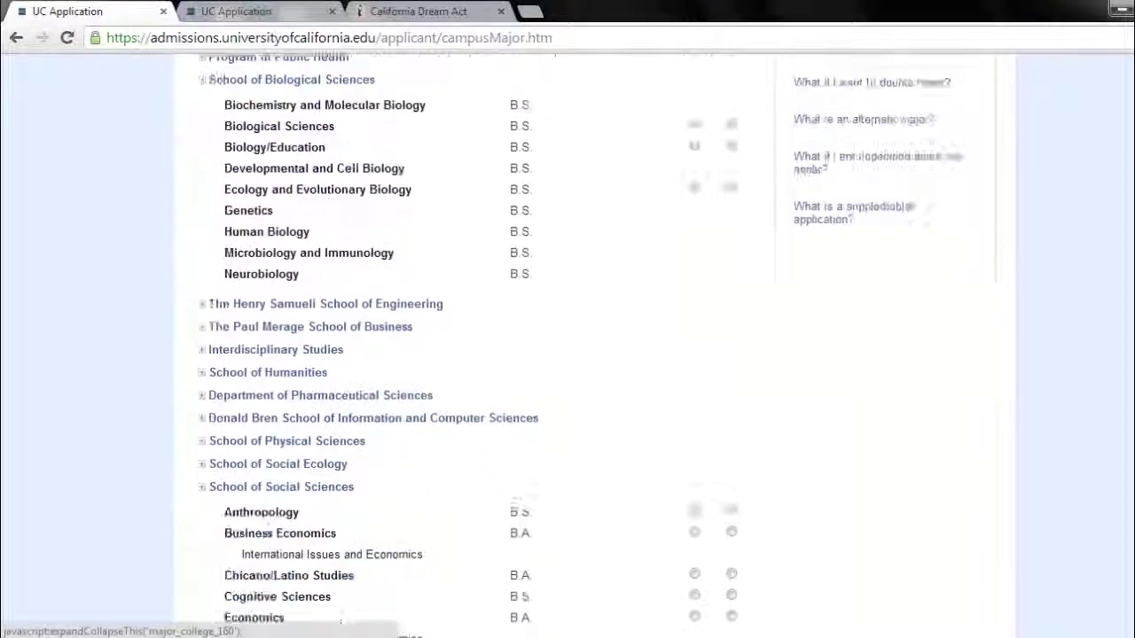
{"action": "scroll", "coordinate": [925, 245], "scroll_direction": "down", "scroll_amount": 3}
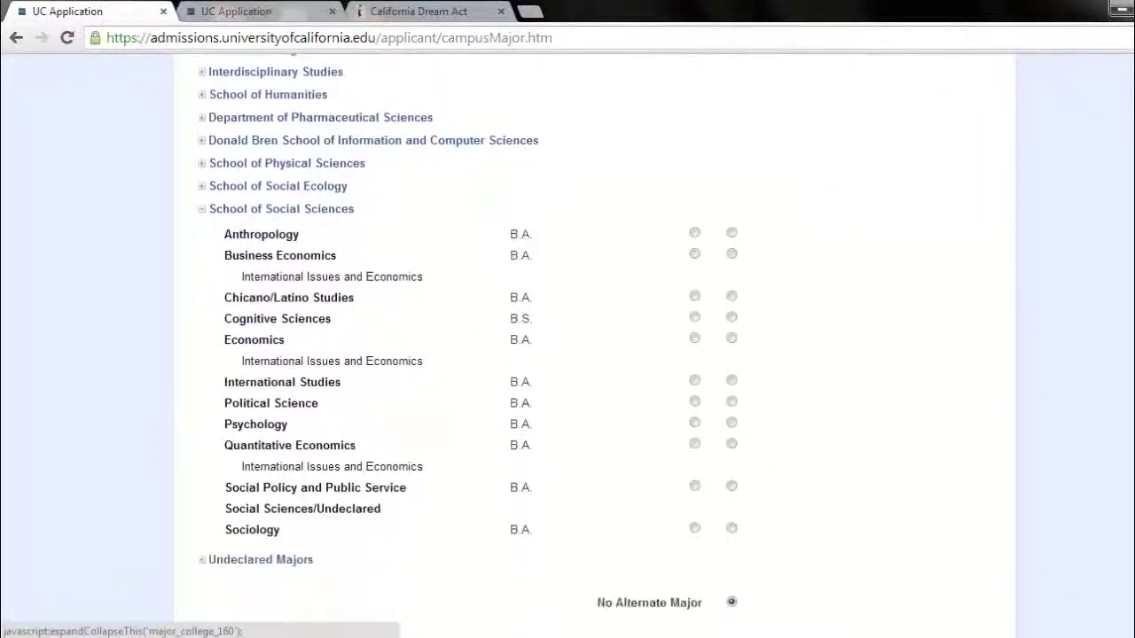
{"action": "left_click", "coordinate": [733, 394]}
{"action": "scroll", "coordinate": [938, 270], "scroll_direction": "up", "scroll_amount": 8}
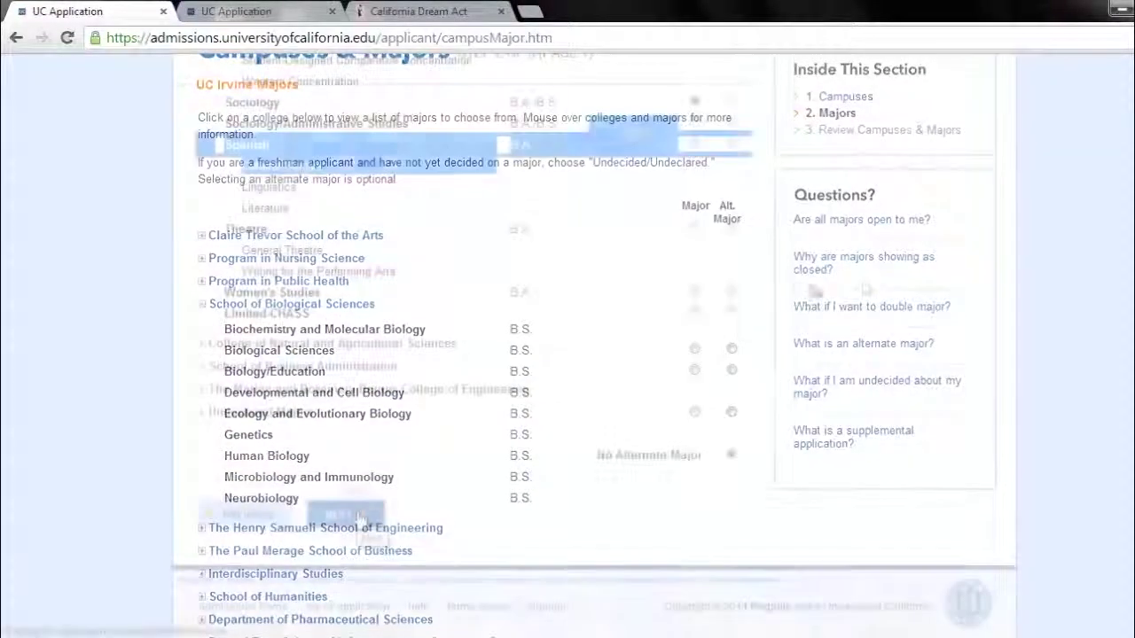
- Continue to the Scholarships section and examine the characteristics listed under Academic Major or Specialty
{"action": "left_click", "coordinate": [355, 516]}
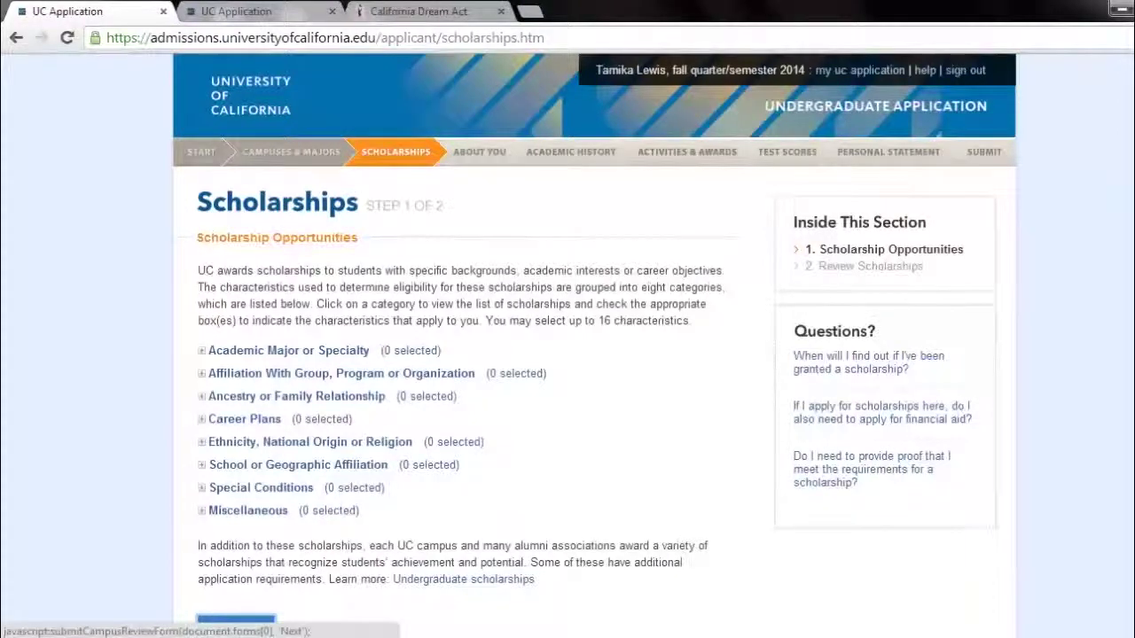
{"action": "scroll", "coordinate": [567, 355], "scroll_direction": "down", "scroll_amount": 2}
{"action": "scroll", "coordinate": [568, 355], "scroll_direction": "down", "scroll_amount": 1}
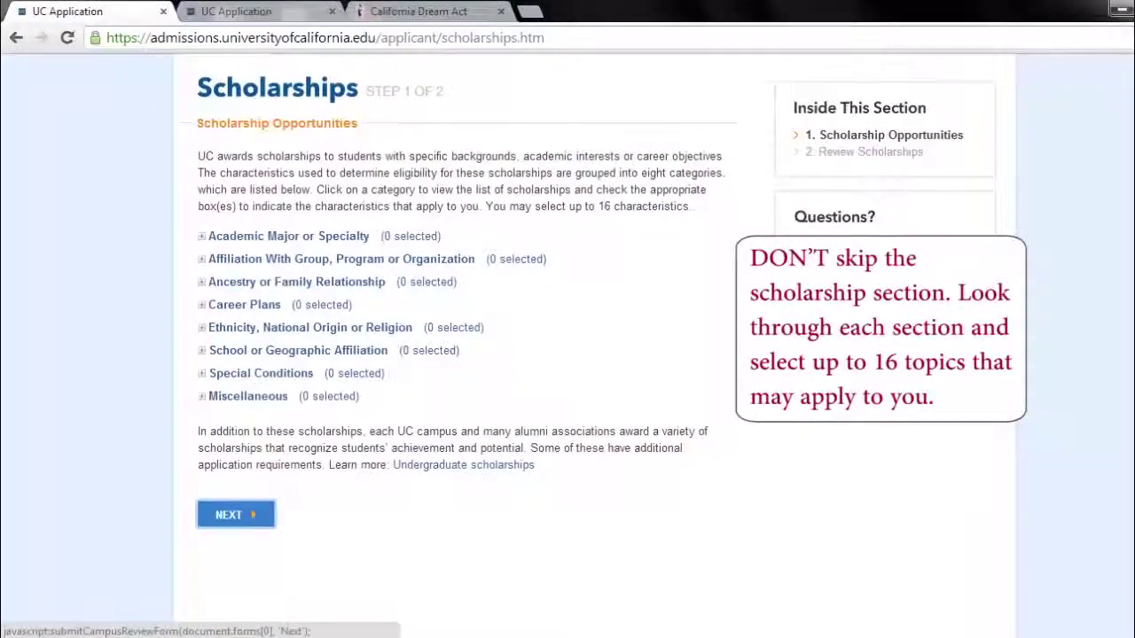
{"action": "scroll", "coordinate": [567, 354], "scroll_direction": "up", "scroll_amount": 1}
{"action": "scroll", "coordinate": [567, 354], "scroll_direction": "up", "scroll_amount": 1}
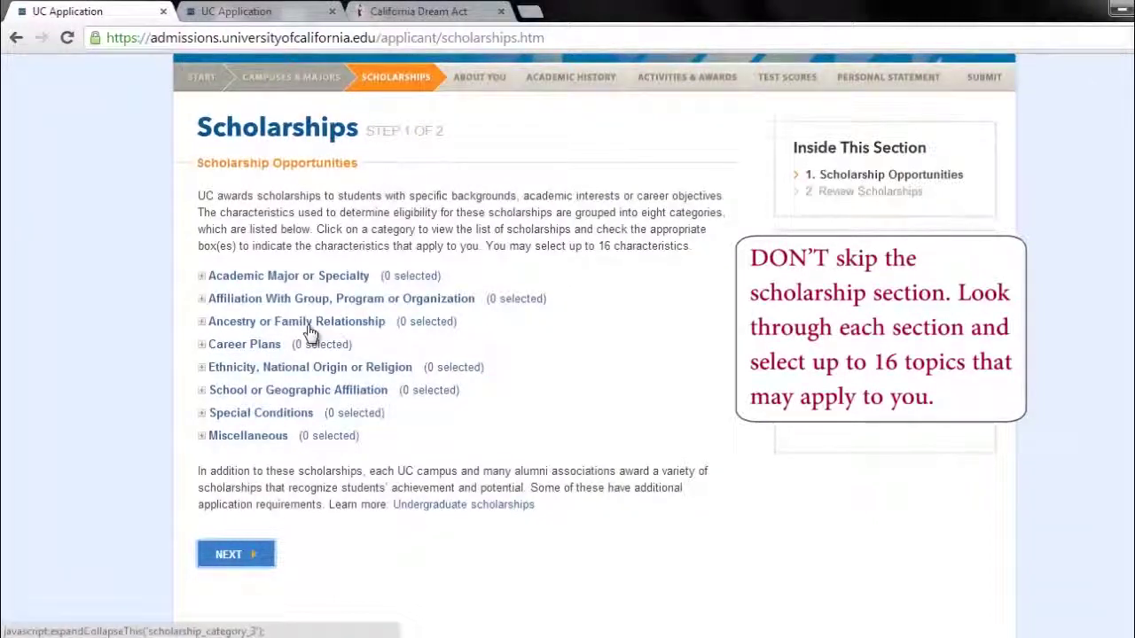
{"action": "left_click", "coordinate": [295, 276]}
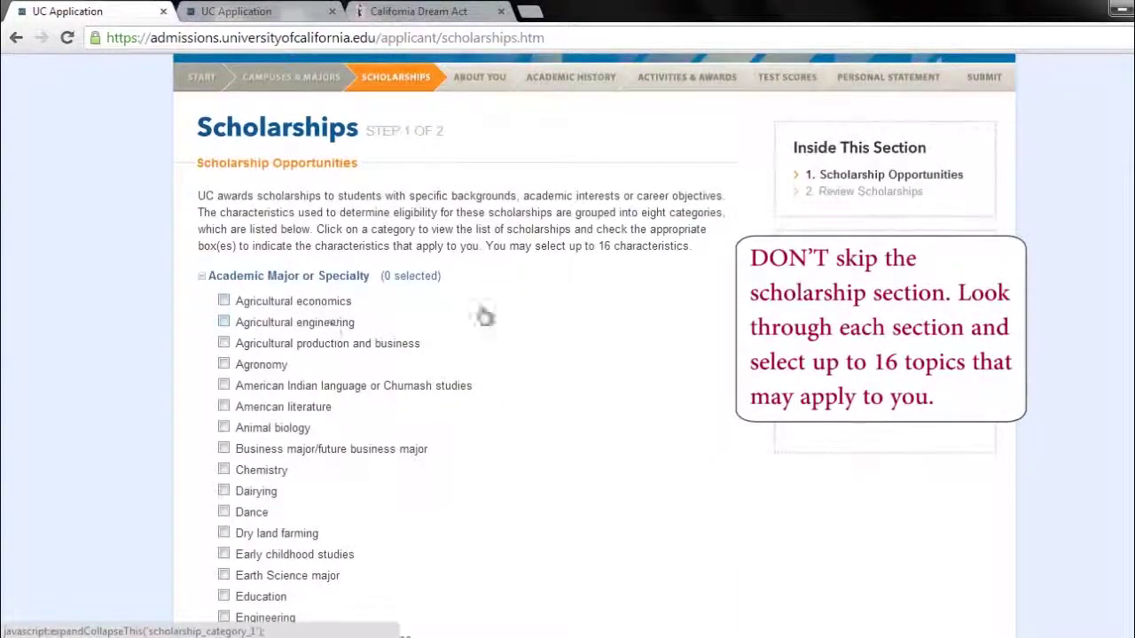
{"action": "scroll", "coordinate": [295, 276], "scroll_direction": "down", "scroll_amount": 4}
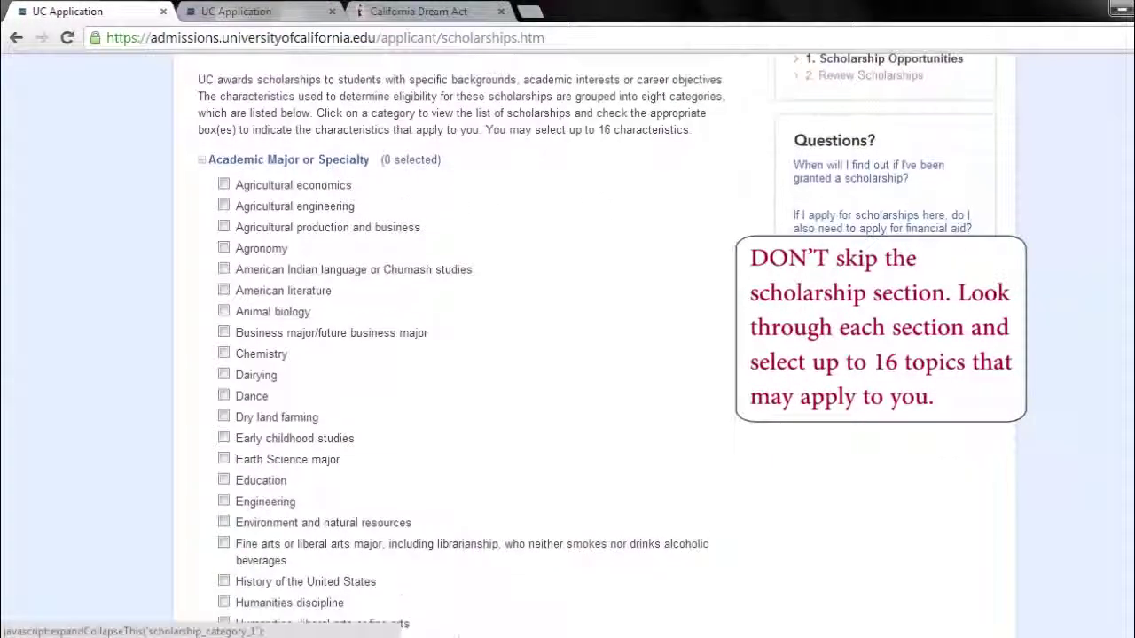
{"action": "scroll", "coordinate": [595, 344], "scroll_direction": "down", "scroll_amount": 1}
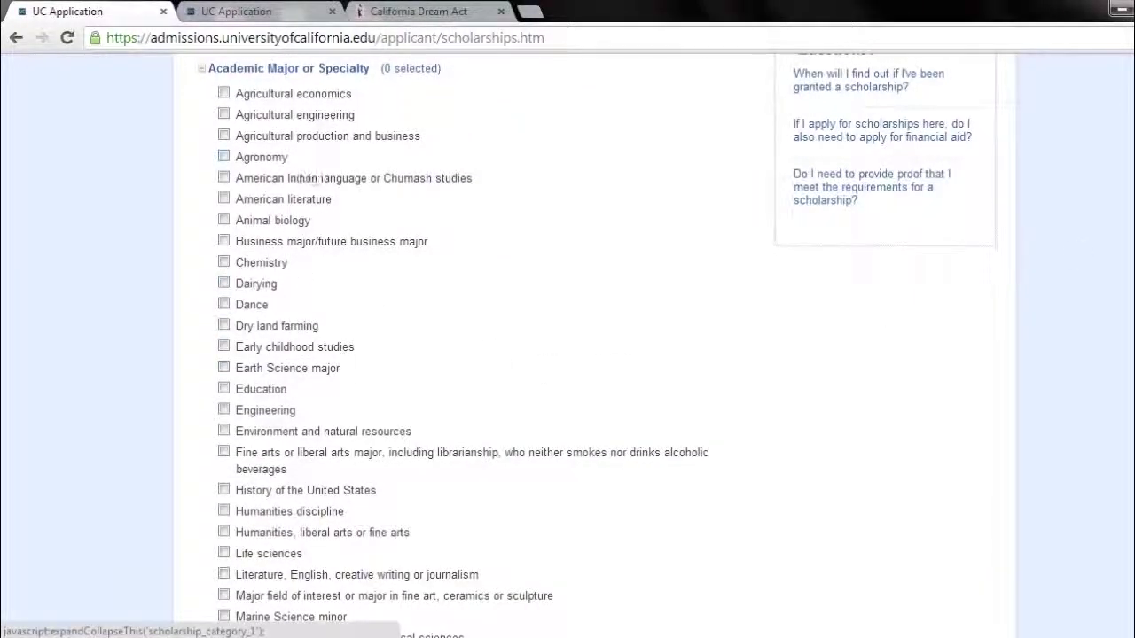
{"action": "scroll", "coordinate": [250, 324], "scroll_direction": "down", "scroll_amount": 10}
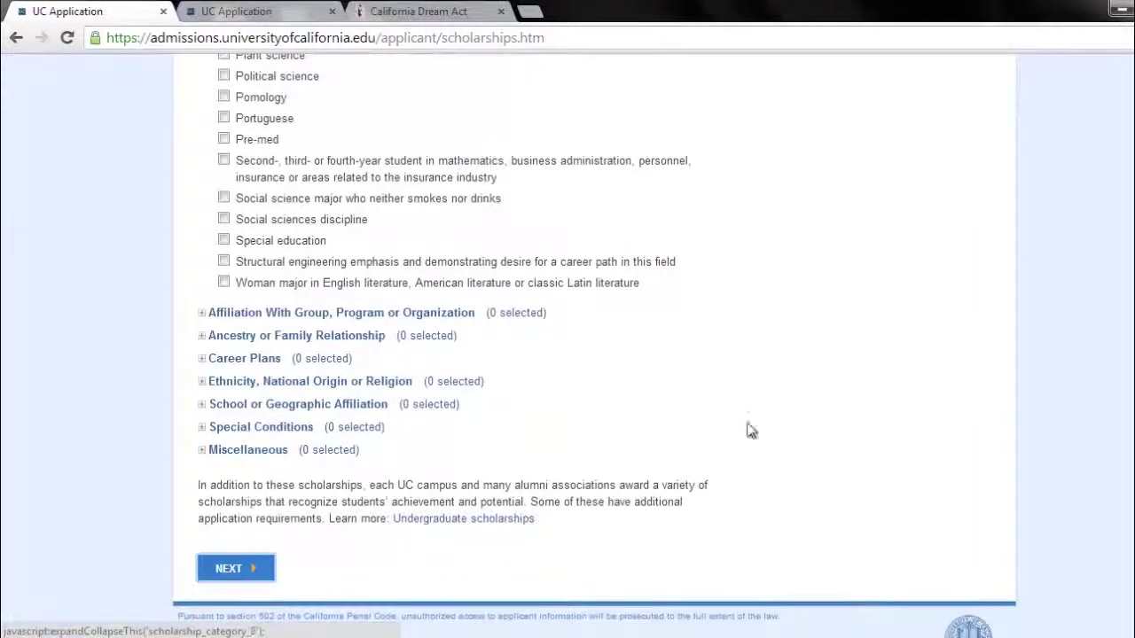
{"action": "scroll", "coordinate": [568, 346], "scroll_direction": "up", "scroll_amount": 10}
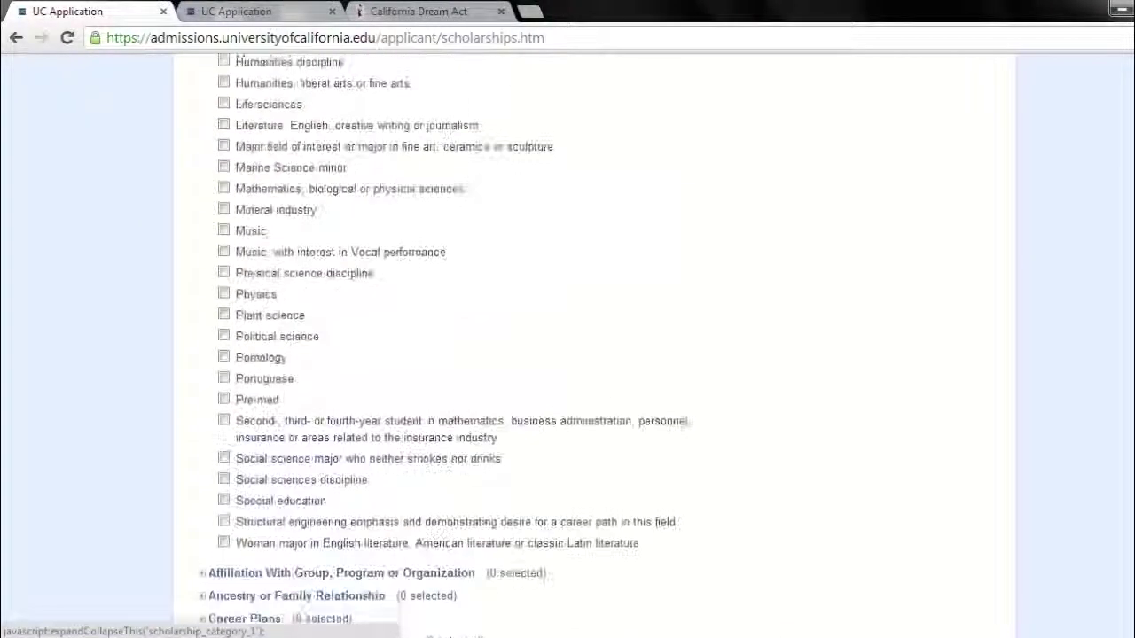
{"action": "scroll", "coordinate": [567, 346], "scroll_direction": "up", "scroll_amount": 2}
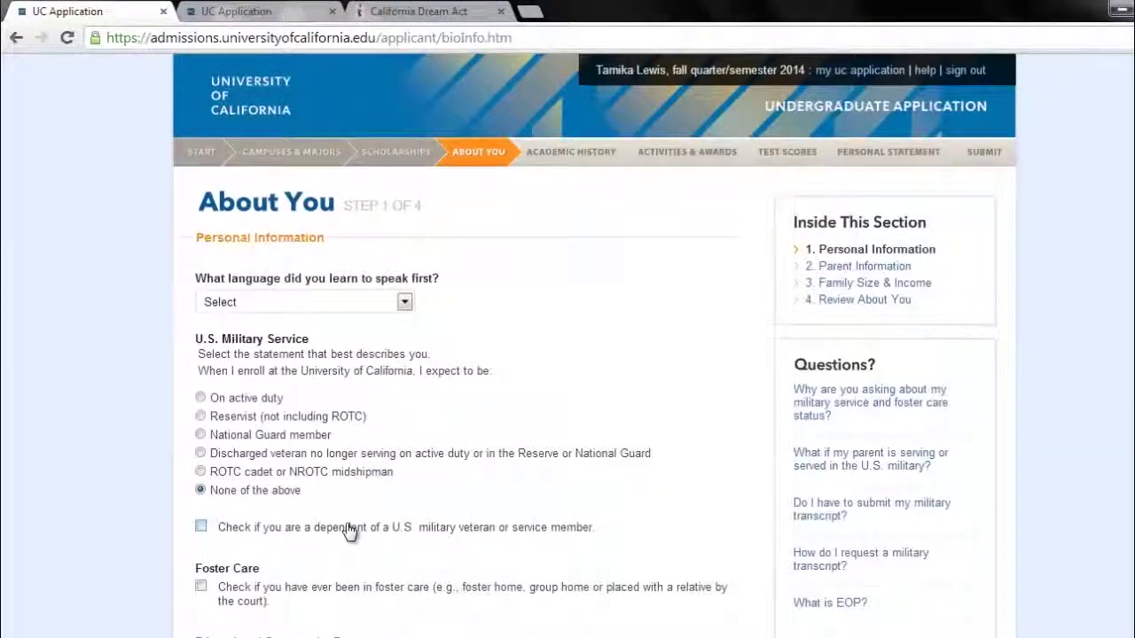
- Set the first language to English Only, opt to apply for the Educational Opportunity Program, and continue to Parent Information
{"action": "left_click", "coordinate": [405, 302]}
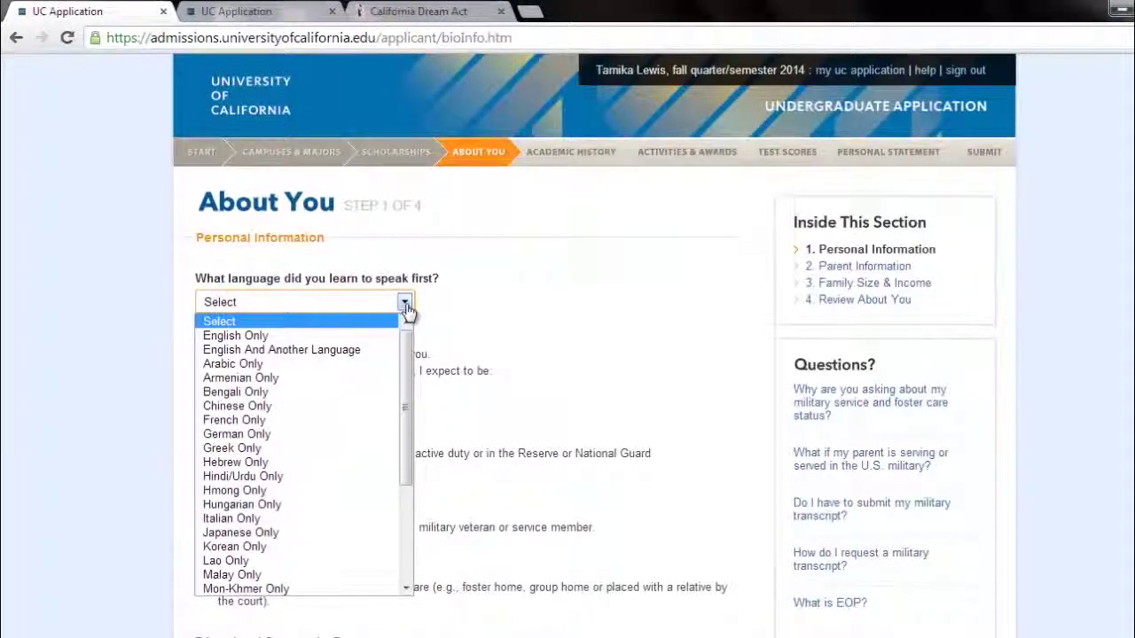
{"action": "left_click", "coordinate": [397, 336]}
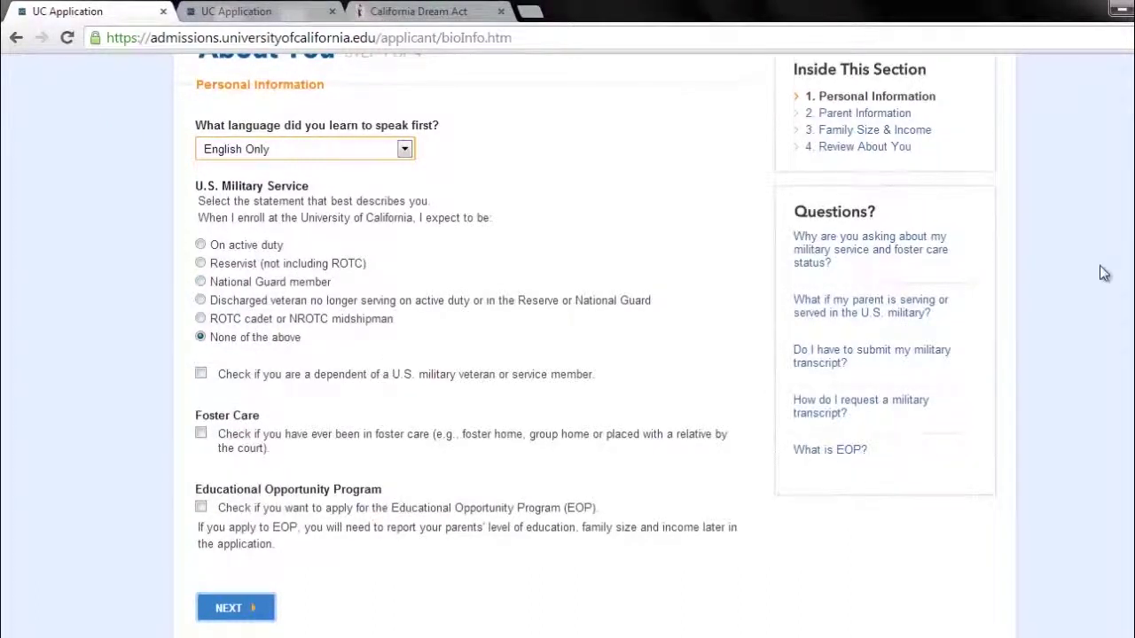
{"action": "scroll", "coordinate": [1102, 271], "scroll_direction": "down", "scroll_amount": 1}
{"action": "scroll", "coordinate": [592, 337], "scroll_direction": "down", "scroll_amount": 1}
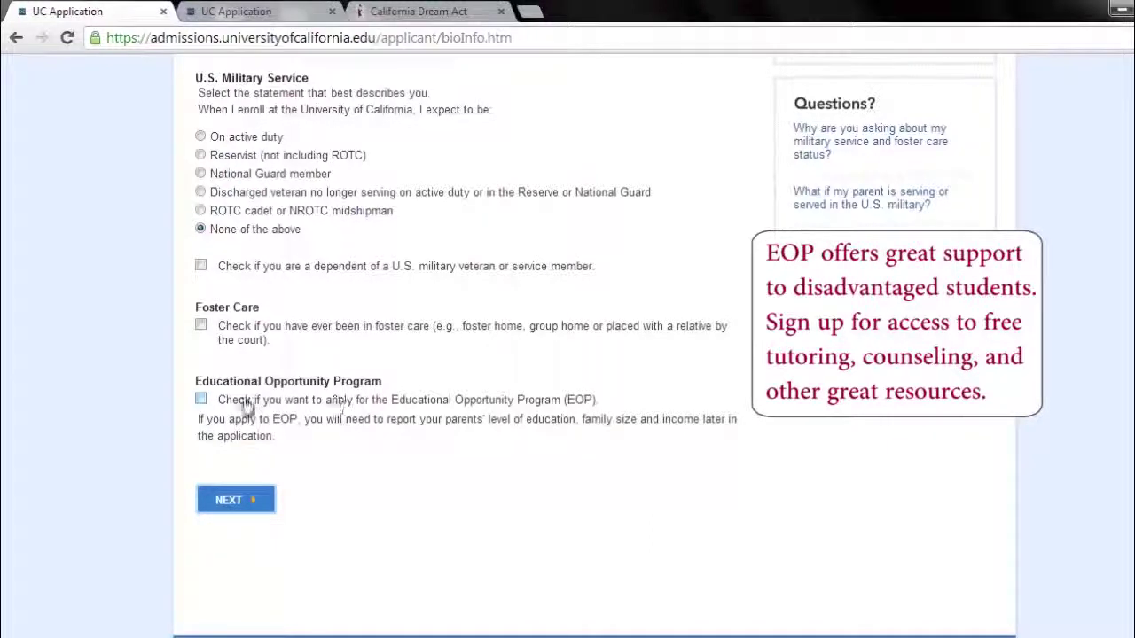
{"action": "left_click", "coordinate": [200, 400]}
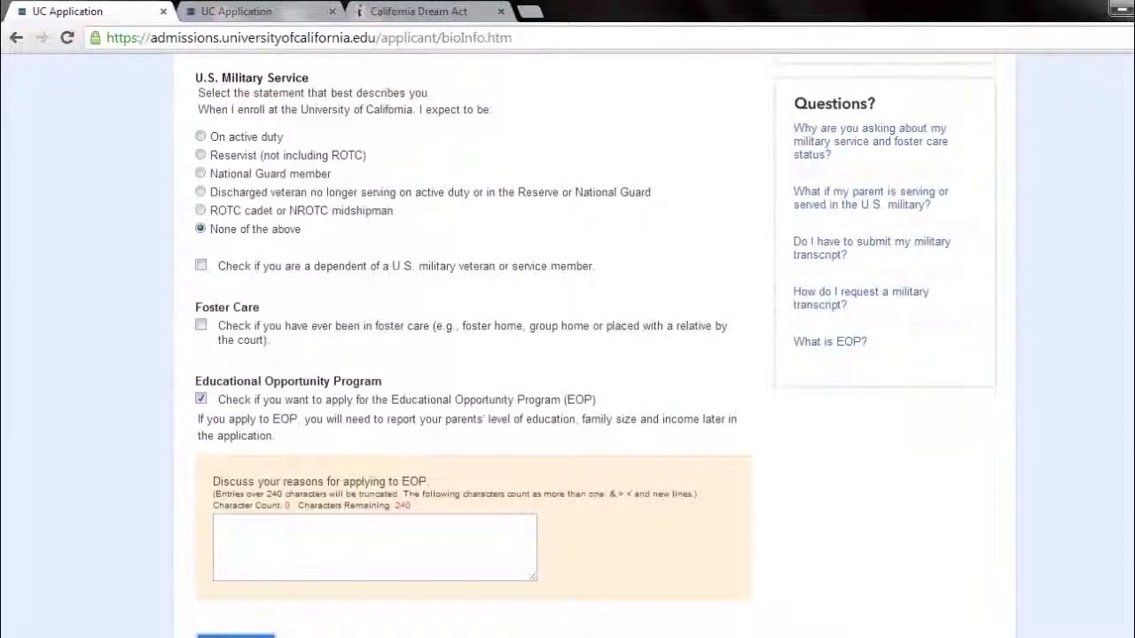
{"action": "scroll", "coordinate": [567, 372], "scroll_direction": "down", "scroll_amount": 2}
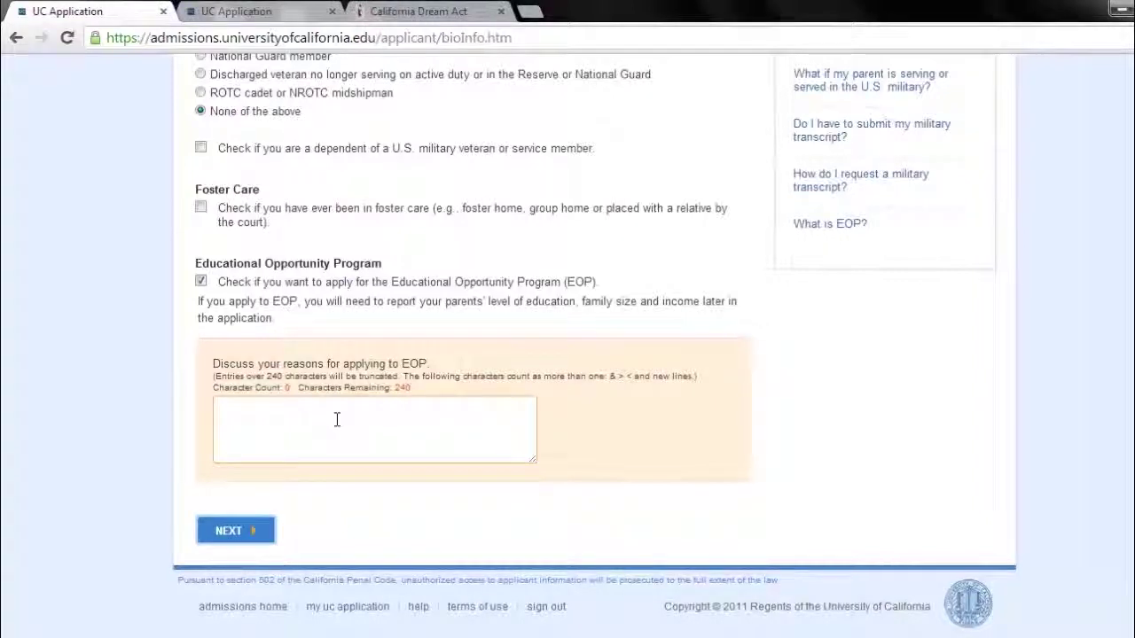
{"action": "left_click", "coordinate": [236, 530]}
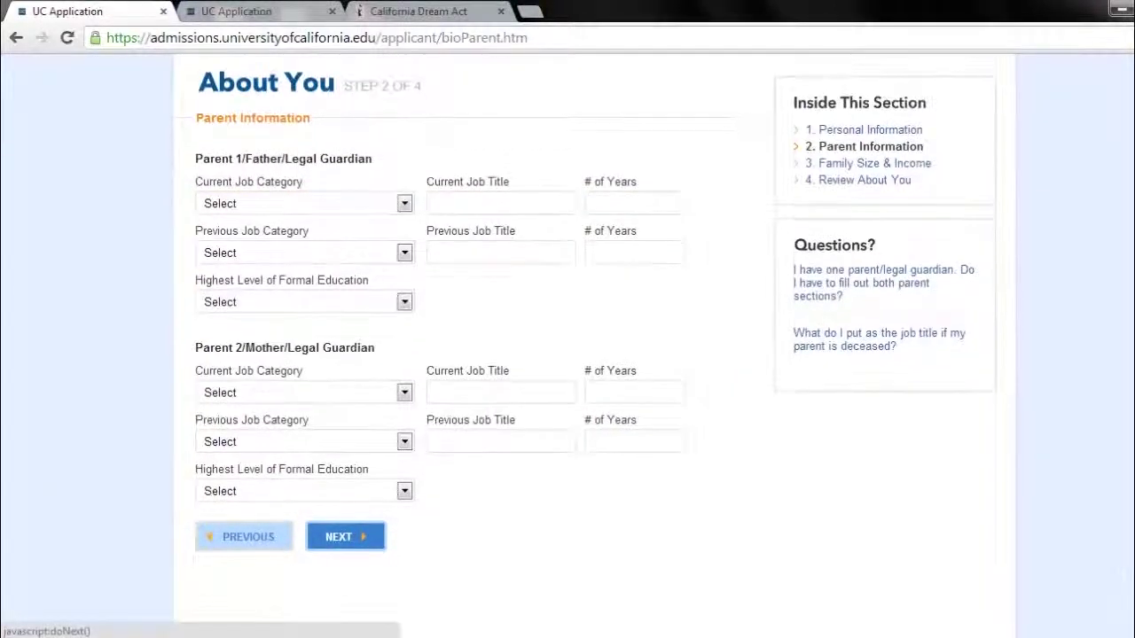
- Enter Parent 1's current job as Clerical, receptionist, 3 years, previous category Clerical and education Some High School, and continue to Family Size & Income
{"action": "scroll", "coordinate": [593, 306], "scroll_direction": "down", "scroll_amount": 2}
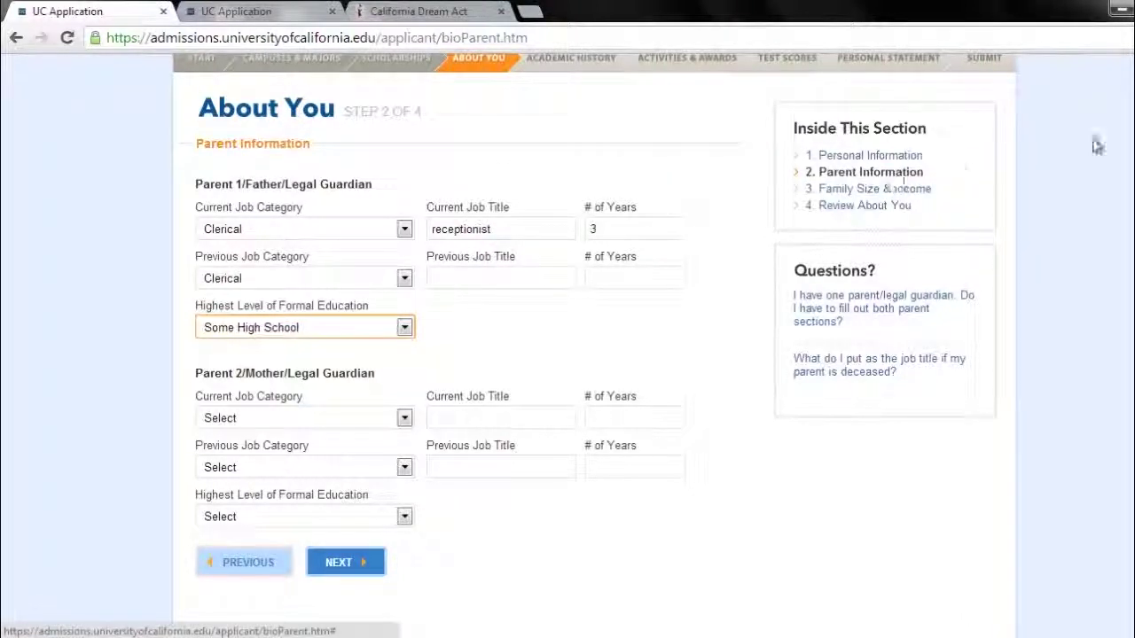
{"action": "scroll", "coordinate": [753, 183], "scroll_direction": "down", "scroll_amount": 1}
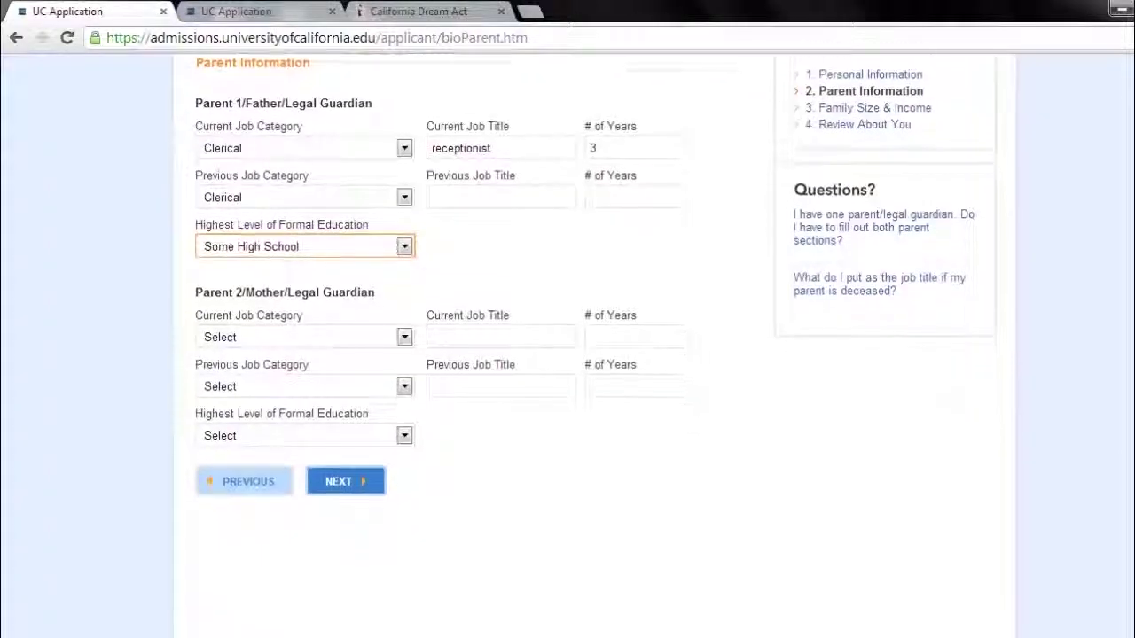
{"action": "left_click", "coordinate": [353, 464]}
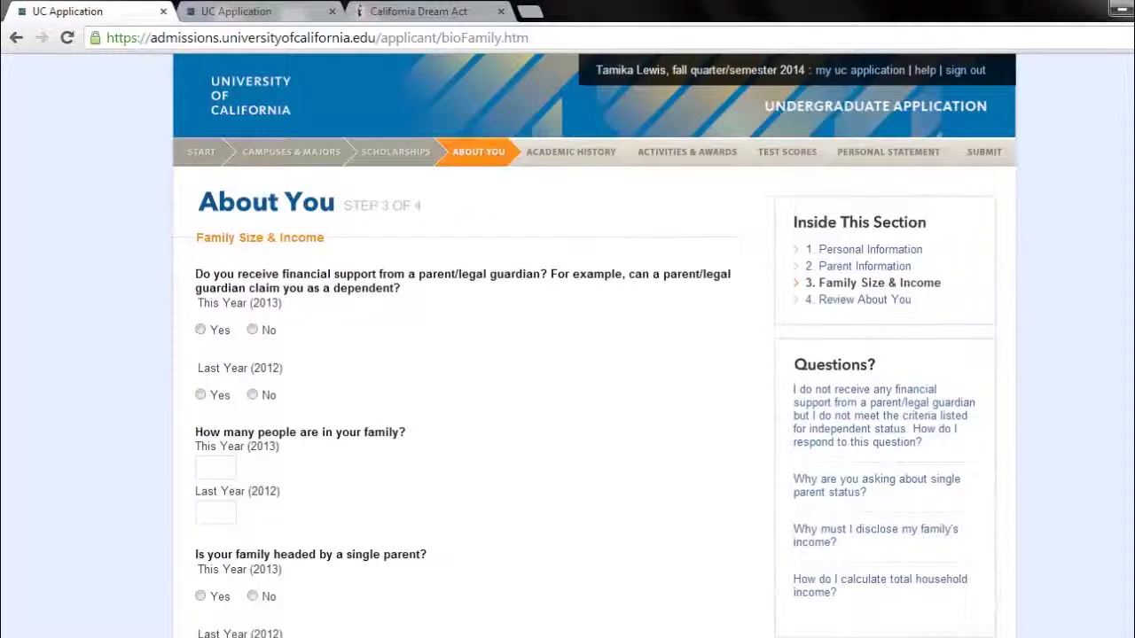
- For 2013 and 2012, answer Yes to parental support, enter family size 3 and household incomes 56666 and 56777, and submit the page
{"action": "scroll", "coordinate": [568, 355], "scroll_direction": "down", "scroll_amount": 1}
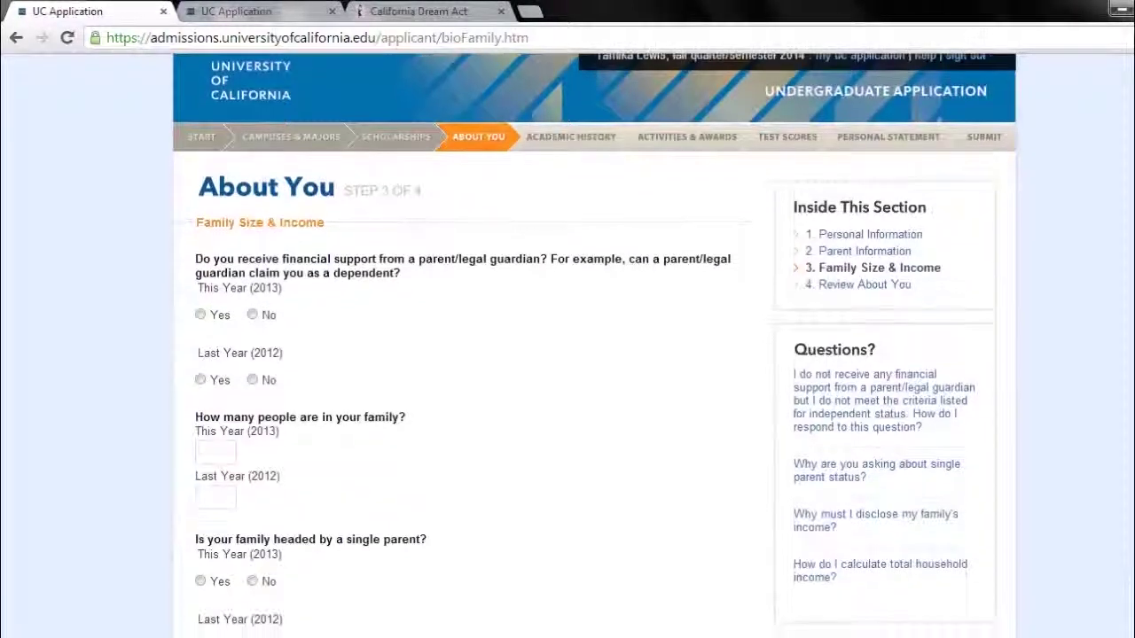
{"action": "scroll", "coordinate": [567, 355], "scroll_direction": "down", "scroll_amount": 2}
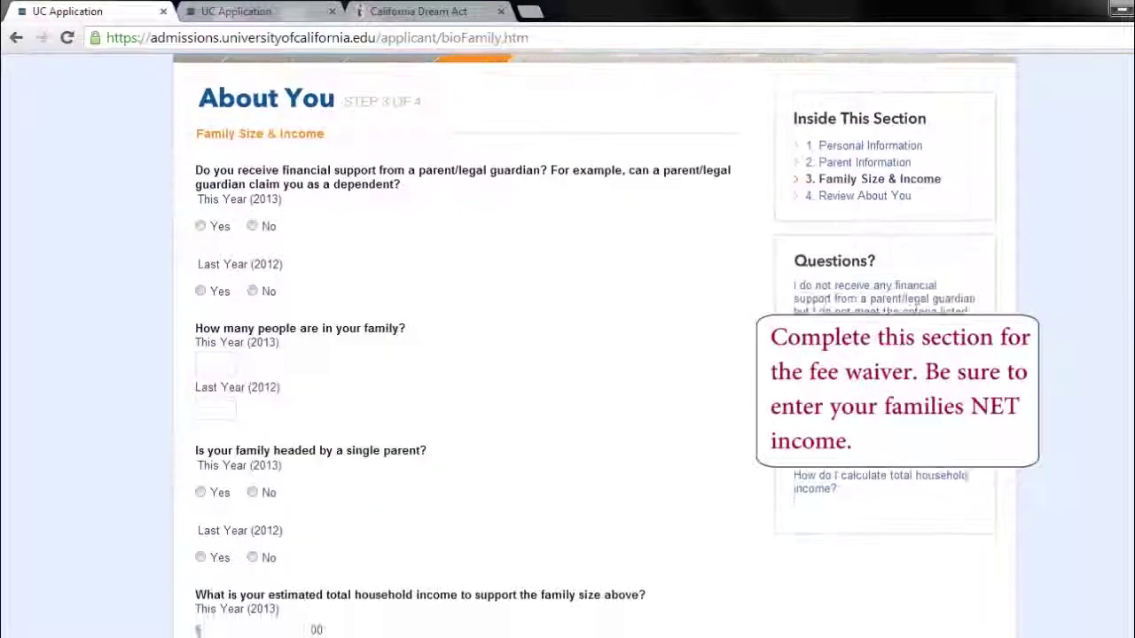
{"action": "scroll", "coordinate": [567, 355], "scroll_direction": "up", "scroll_amount": 1}
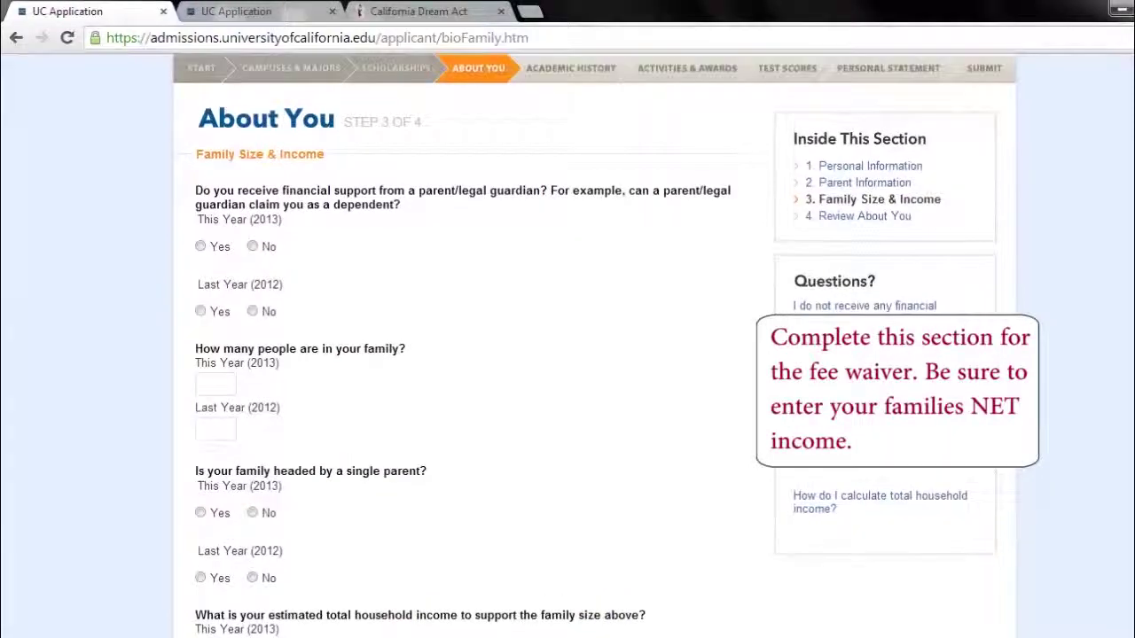
{"action": "scroll", "coordinate": [568, 355], "scroll_direction": "down", "scroll_amount": 1}
{"action": "scroll", "coordinate": [568, 355], "scroll_direction": "down", "scroll_amount": 4}
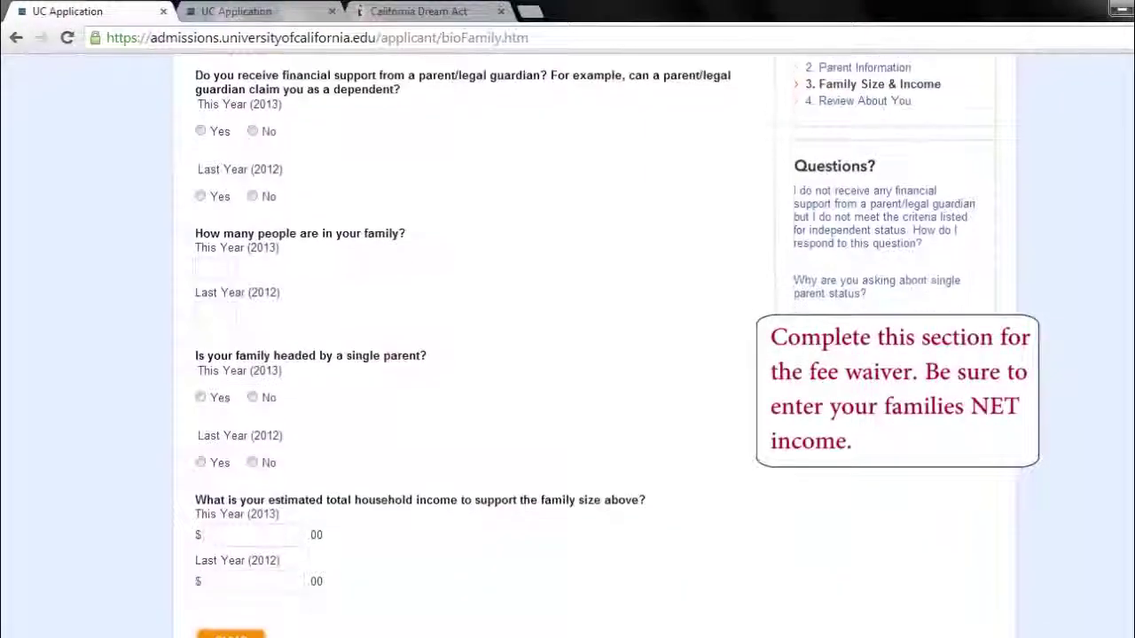
{"action": "scroll", "coordinate": [567, 354], "scroll_direction": "down", "scroll_amount": 1}
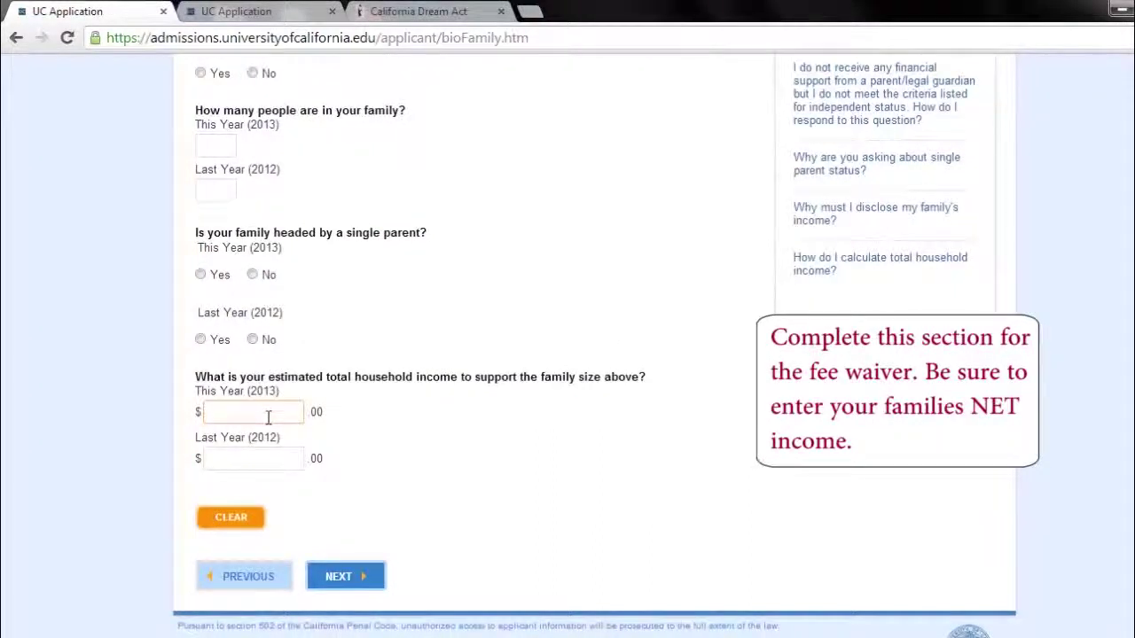
{"action": "left_click", "coordinate": [615, 354]}
{"action": "scroll", "coordinate": [594, 346], "scroll_direction": "down", "scroll_amount": 1}
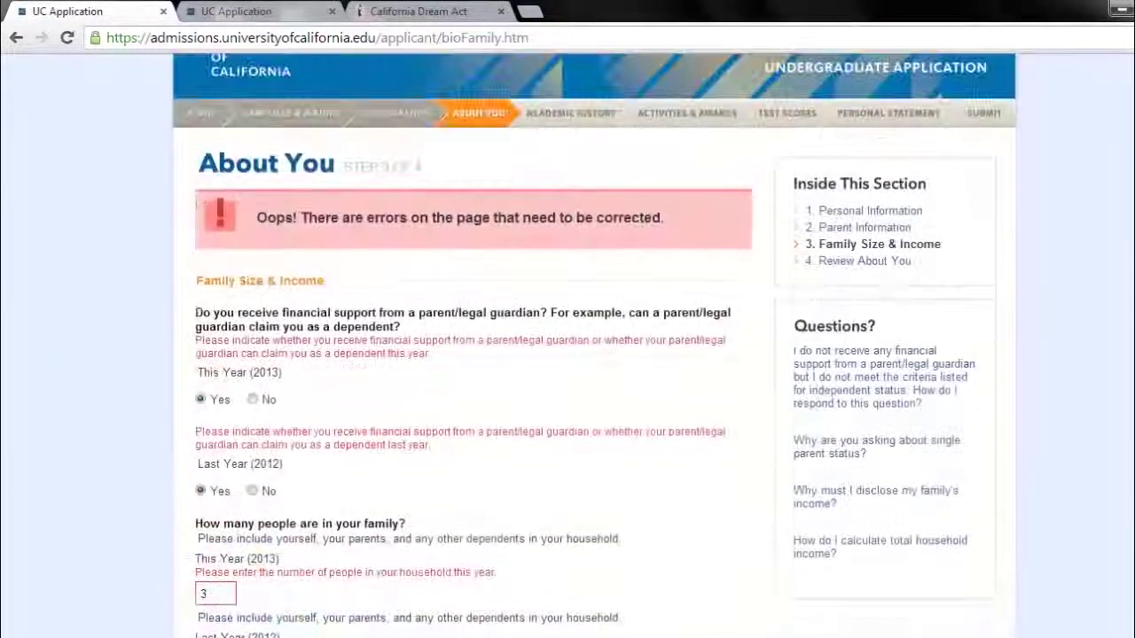
{"action": "scroll", "coordinate": [594, 346], "scroll_direction": "down", "scroll_amount": 1}
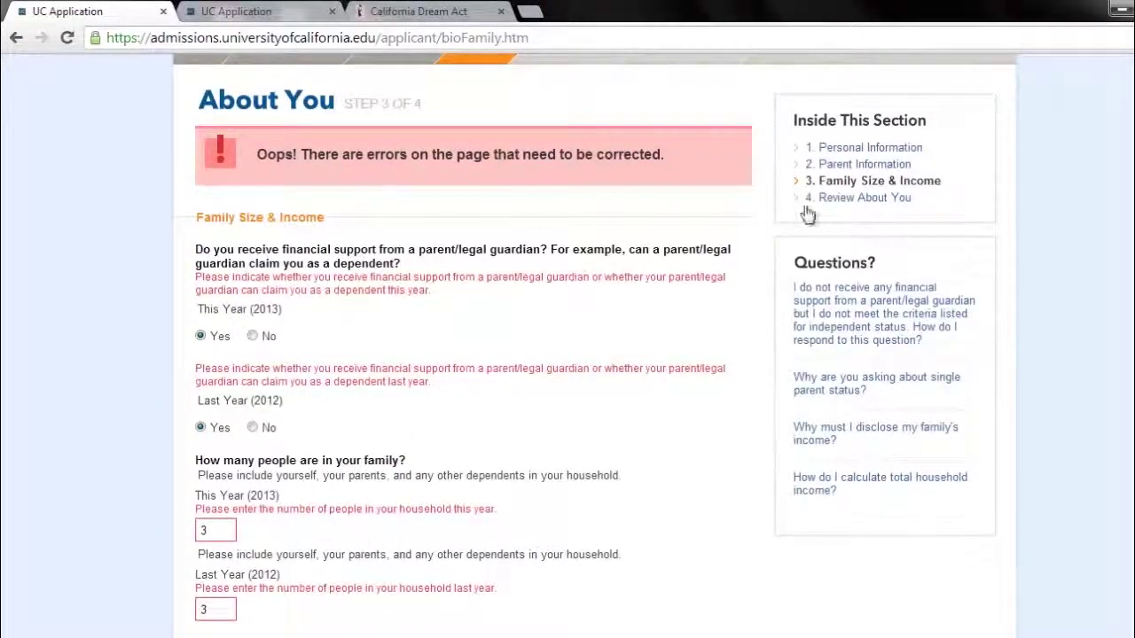
{"action": "scroll", "coordinate": [594, 355], "scroll_direction": "down", "scroll_amount": 5}
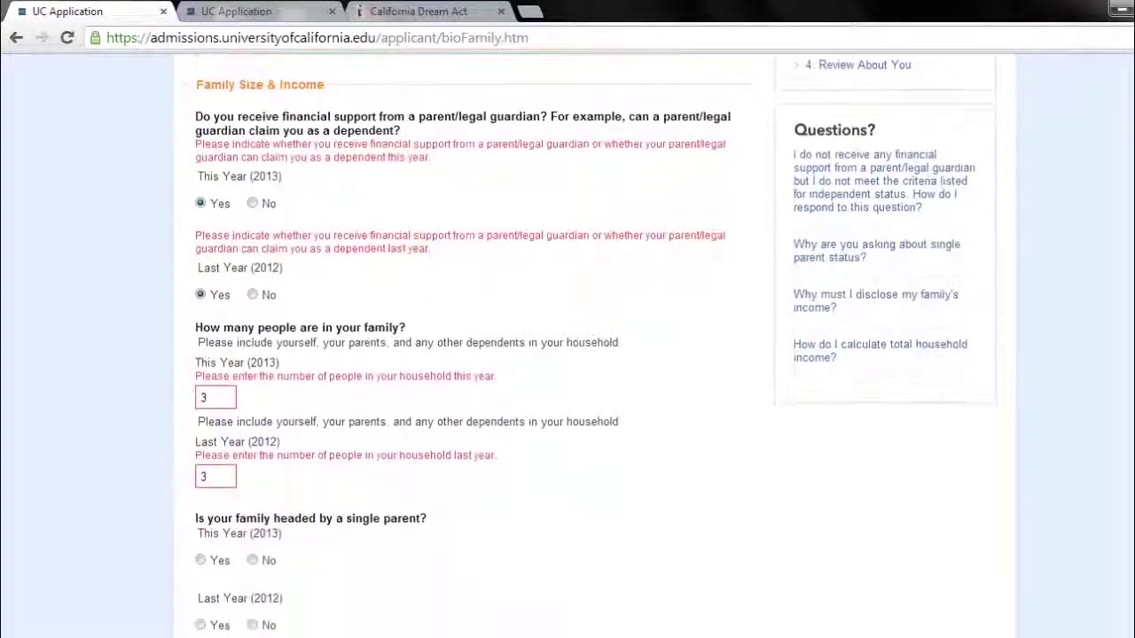
{"action": "scroll", "coordinate": [594, 355], "scroll_direction": "down", "scroll_amount": 1}
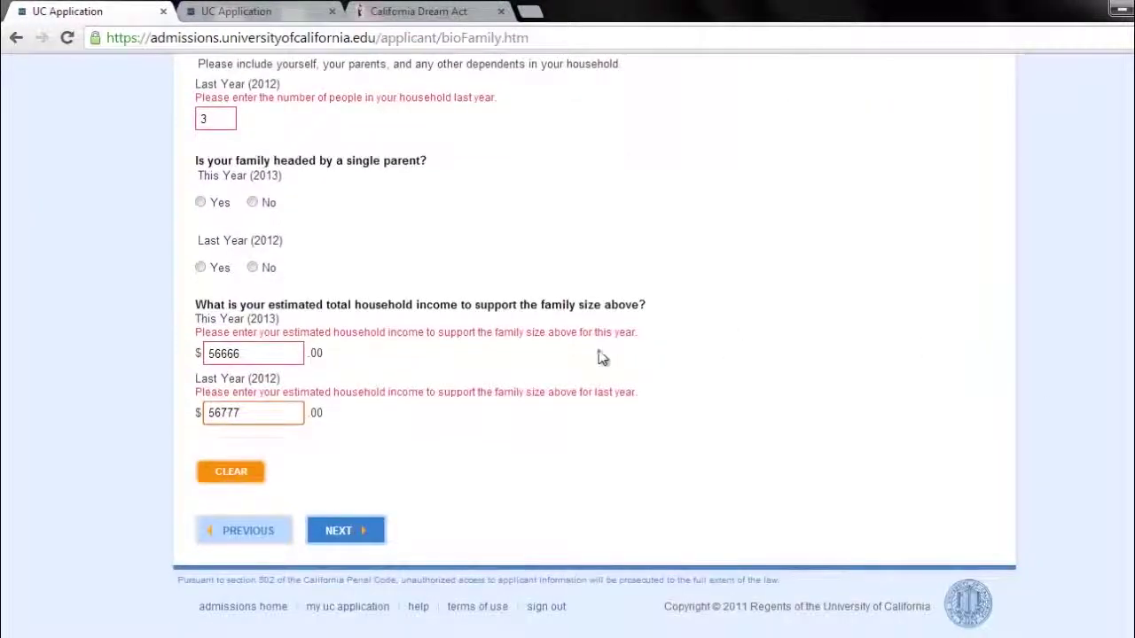
{"action": "left_click", "coordinate": [349, 527]}
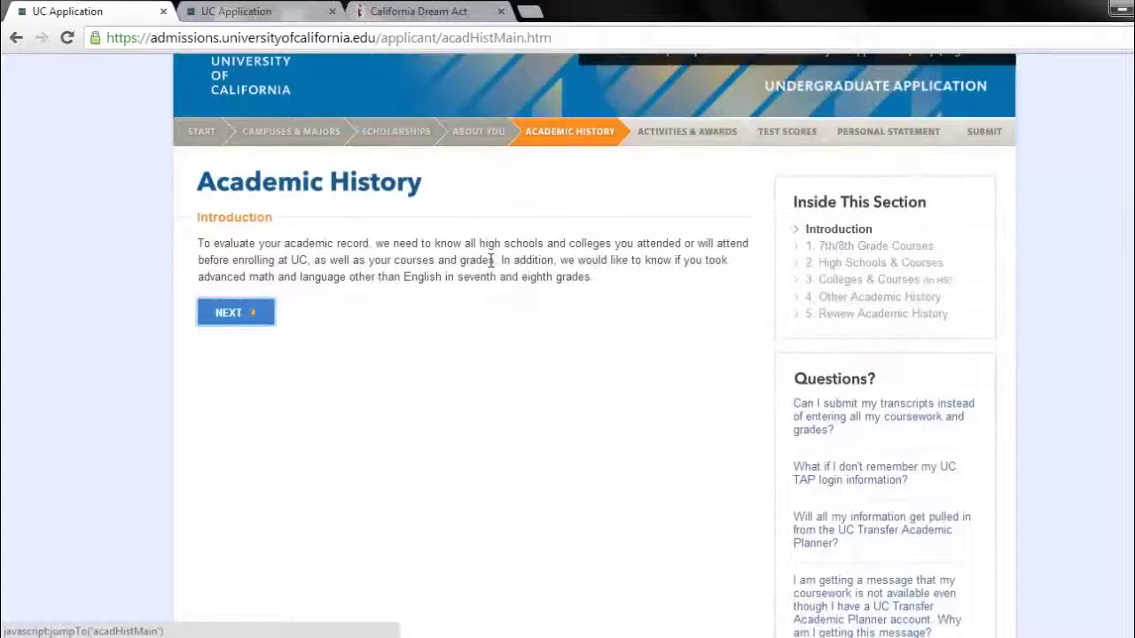
- List Algebra for 2 semesters and Spanish 2 for 1 semester as seventh/eighth grade courses, answer No to schooling outside the United States, and continue
{"action": "left_click", "coordinate": [254, 314]}
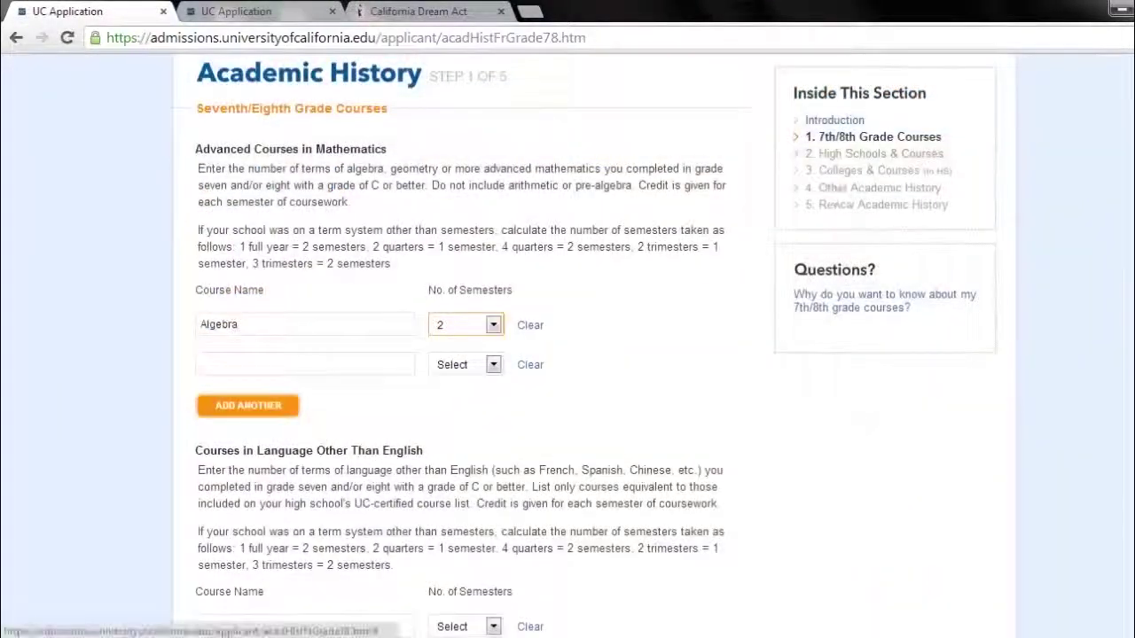
{"action": "scroll", "coordinate": [447, 216], "scroll_direction": "up", "scroll_amount": 1}
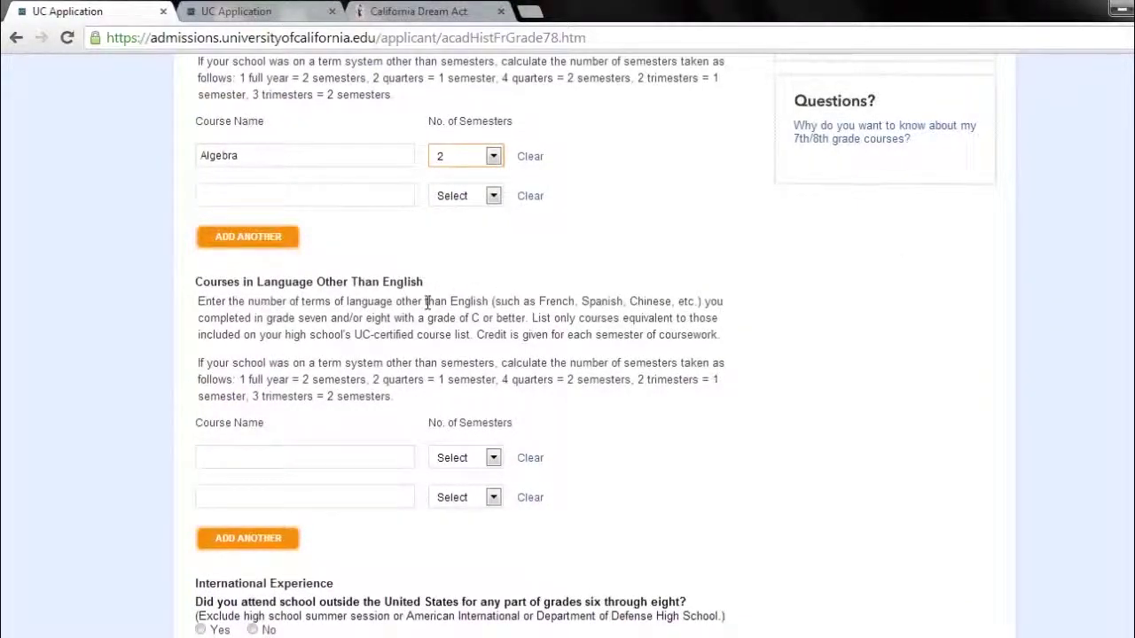
{"action": "left_click", "coordinate": [314, 456]}
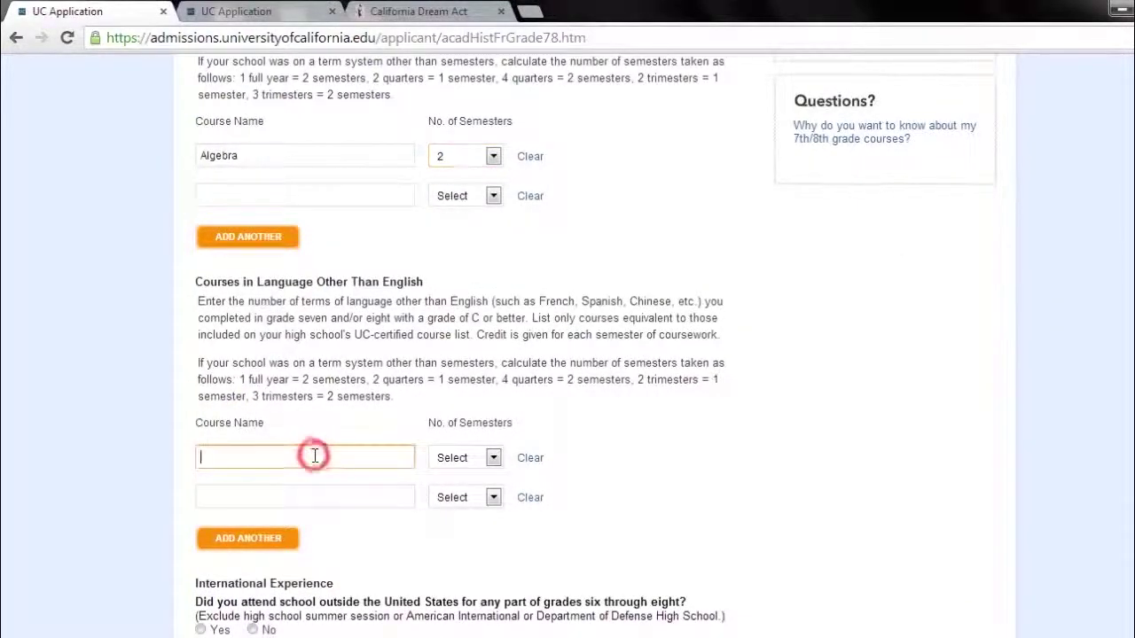
{"action": "type", "text": "Spanish 2"}
{"action": "left_click", "coordinate": [465, 458]}
{"action": "left_click", "coordinate": [475, 494]}
{"action": "scroll", "coordinate": [282, 457], "scroll_direction": "down", "scroll_amount": 2}
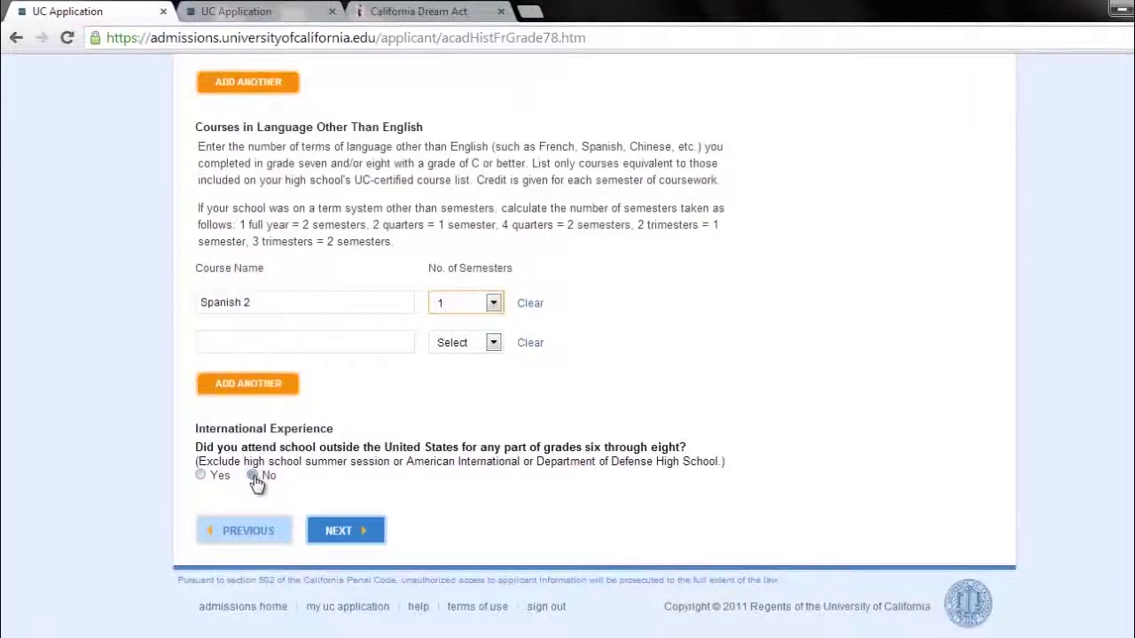
{"action": "left_click", "coordinate": [253, 476]}
{"action": "left_click", "coordinate": [344, 532]}
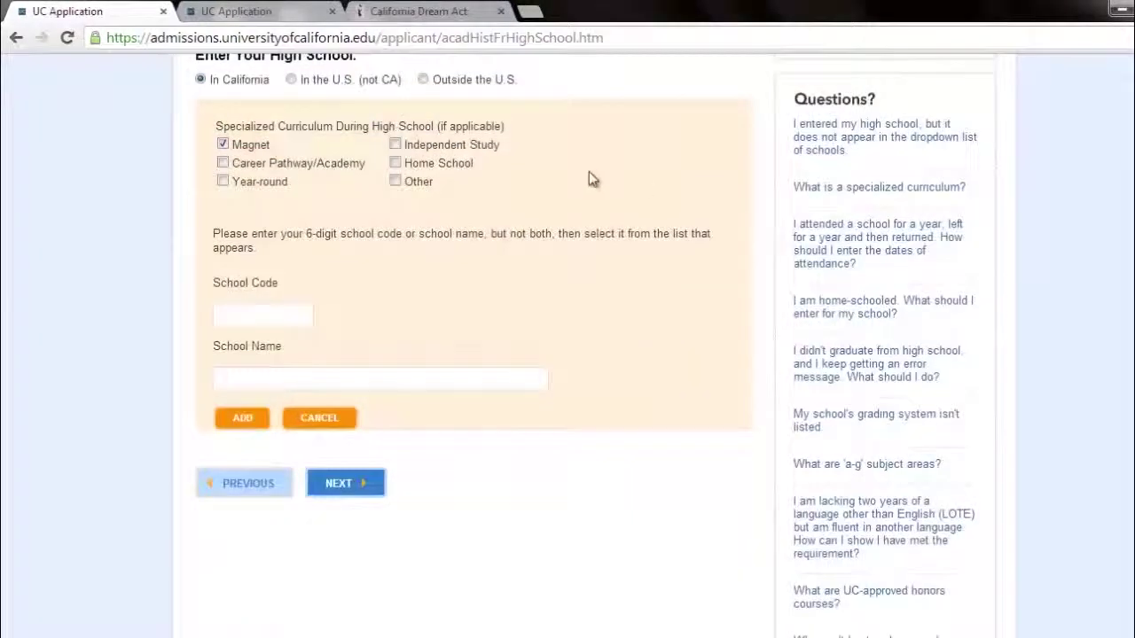
- Find John H Francis Polytechnic HS in Sun Valley, CA by school name and add it as the high school attended
{"action": "left_click", "coordinate": [242, 378]}
{"action": "type", "text": "Polytechnic H"}
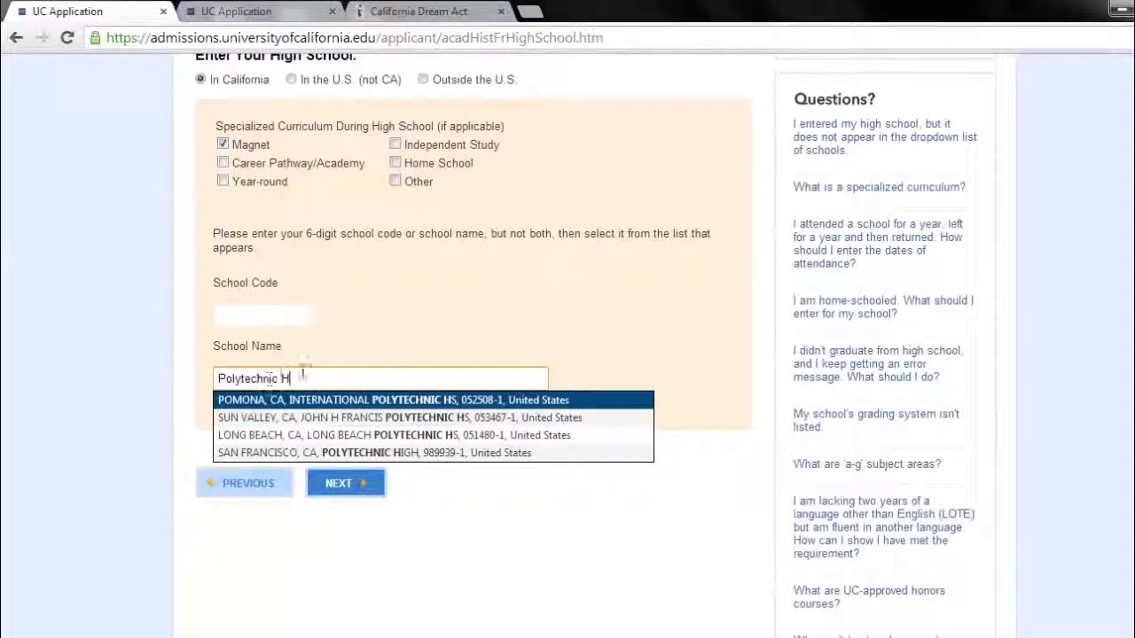
{"action": "left_click", "coordinate": [276, 425]}
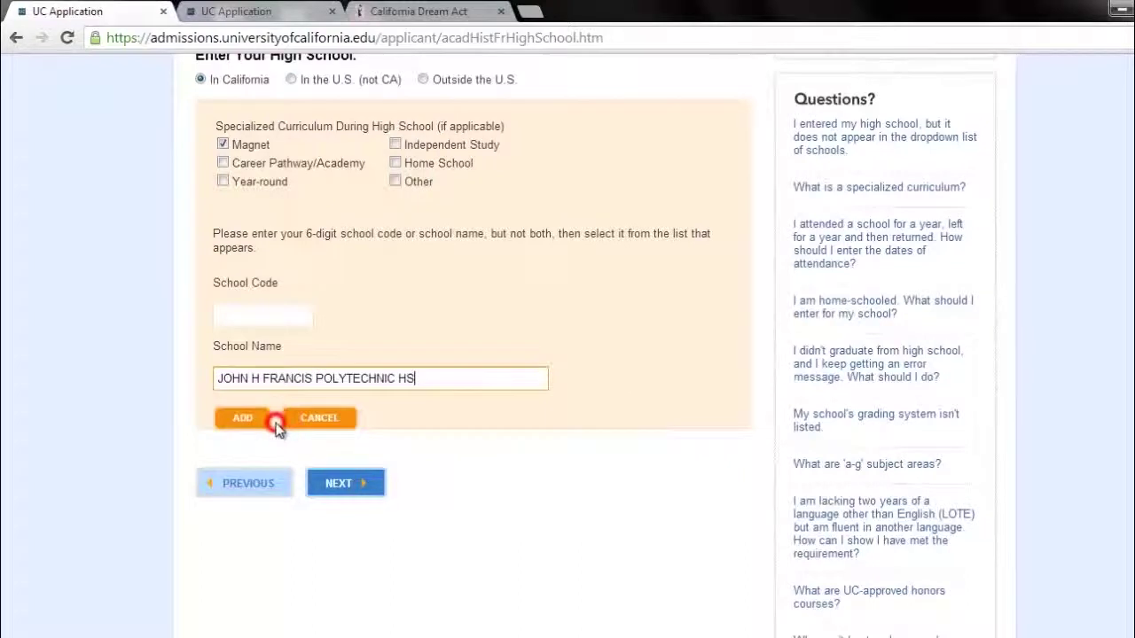
{"action": "left_click", "coordinate": [246, 418]}
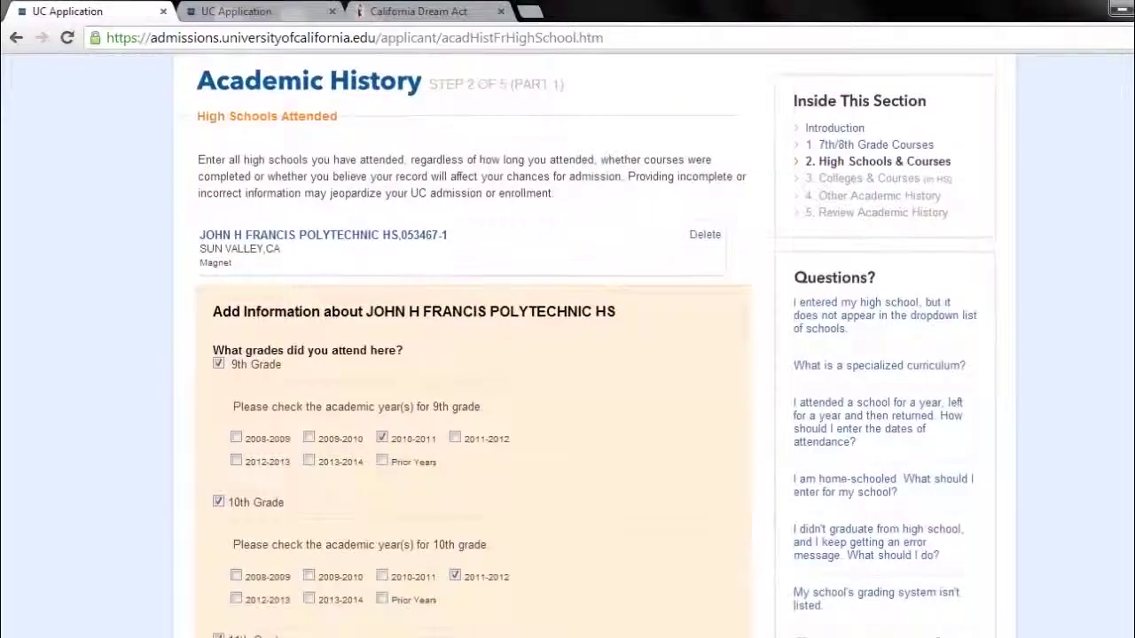
- Enter attendance for grades 9–12 from Aug 2010 to Jun 2014, Math, Science and Technology Magnet, High School Diploma Jun 2014, A–F grading and semester terms
{"action": "scroll", "coordinate": [568, 355], "scroll_direction": "down", "scroll_amount": 4}
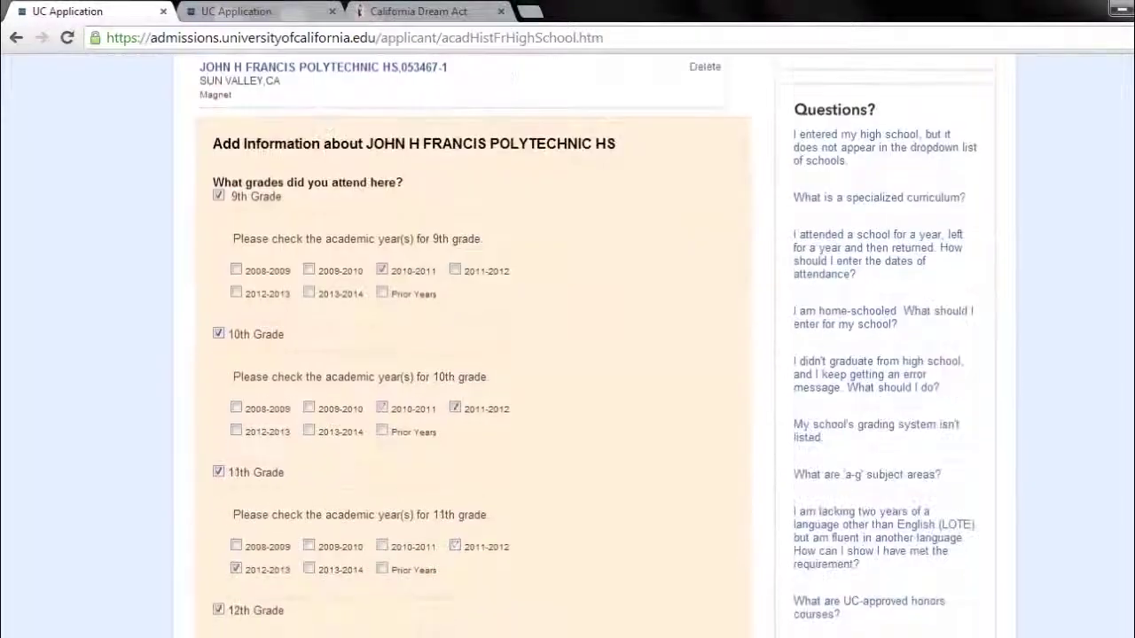
{"action": "scroll", "coordinate": [568, 354], "scroll_direction": "down", "scroll_amount": 2}
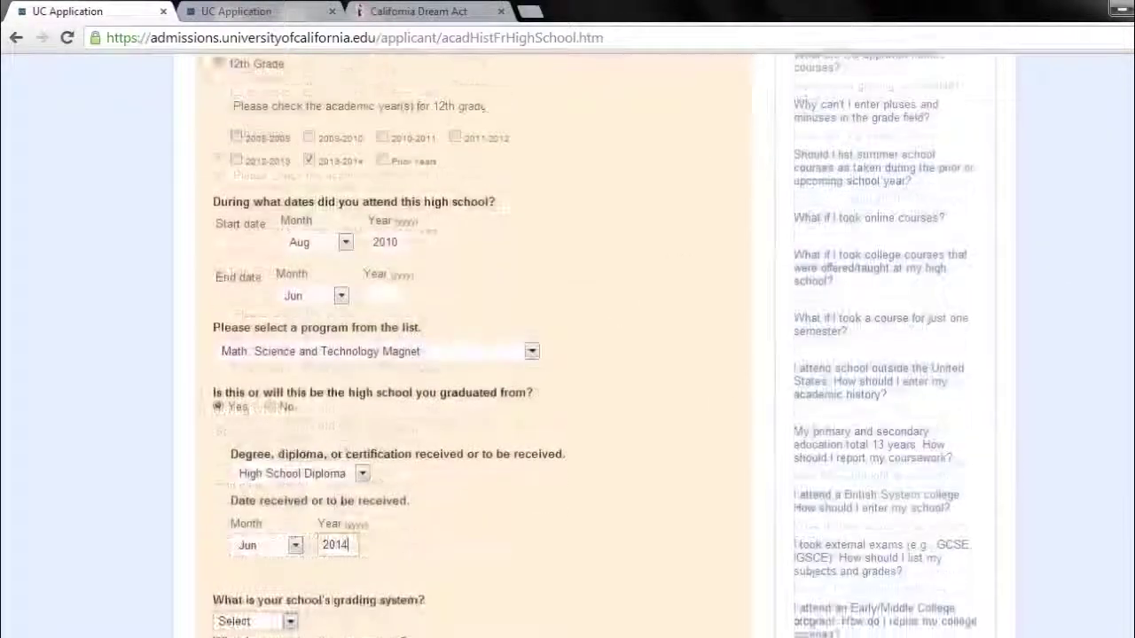
{"action": "scroll", "coordinate": [734, 275], "scroll_direction": "down", "scroll_amount": 1}
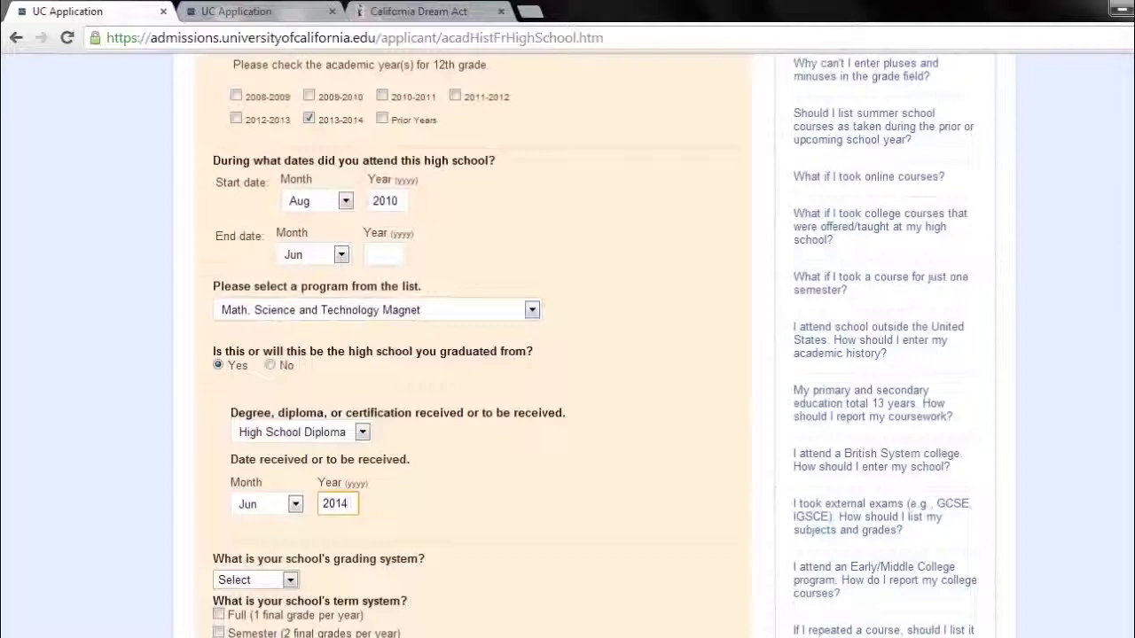
{"action": "scroll", "coordinate": [363, 257], "scroll_direction": "down", "scroll_amount": 2}
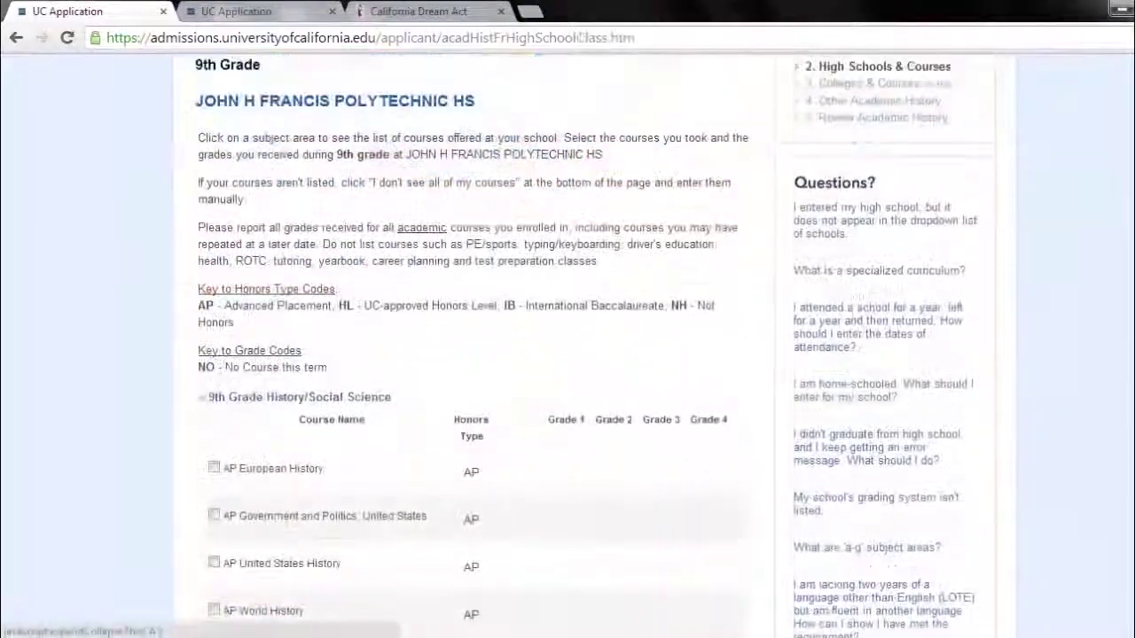
- Report AP European History as a 9th grade course with grades A and B, and submit the 9th grade courses
{"action": "scroll", "coordinate": [268, 110], "scroll_direction": "down", "scroll_amount": 4}
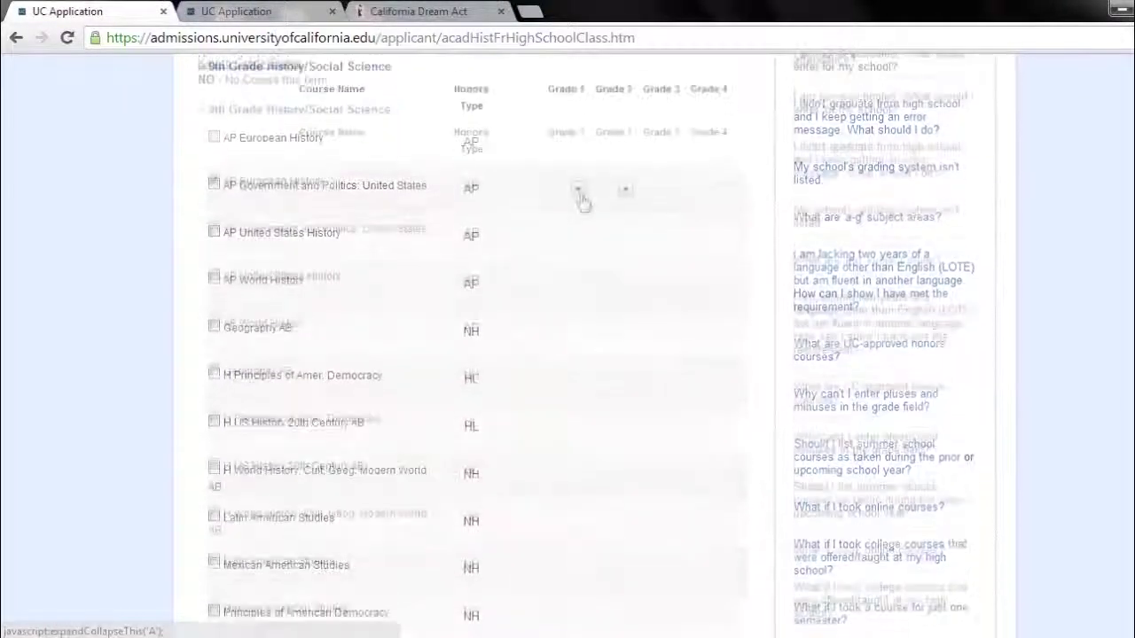
{"action": "left_click", "coordinate": [578, 193]}
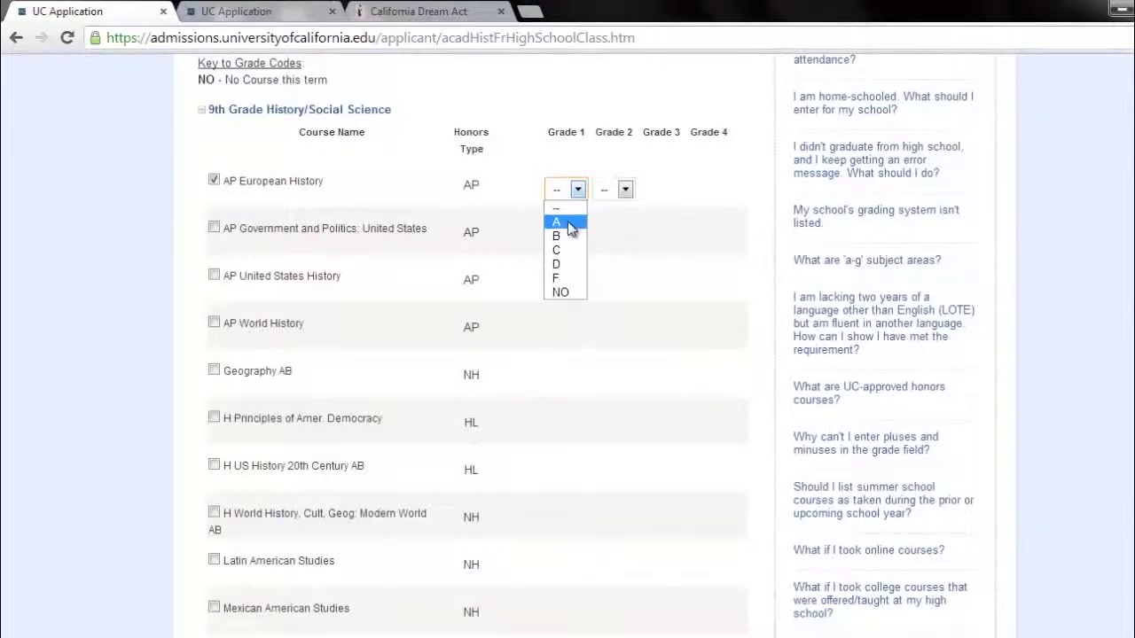
{"action": "left_click", "coordinate": [569, 222]}
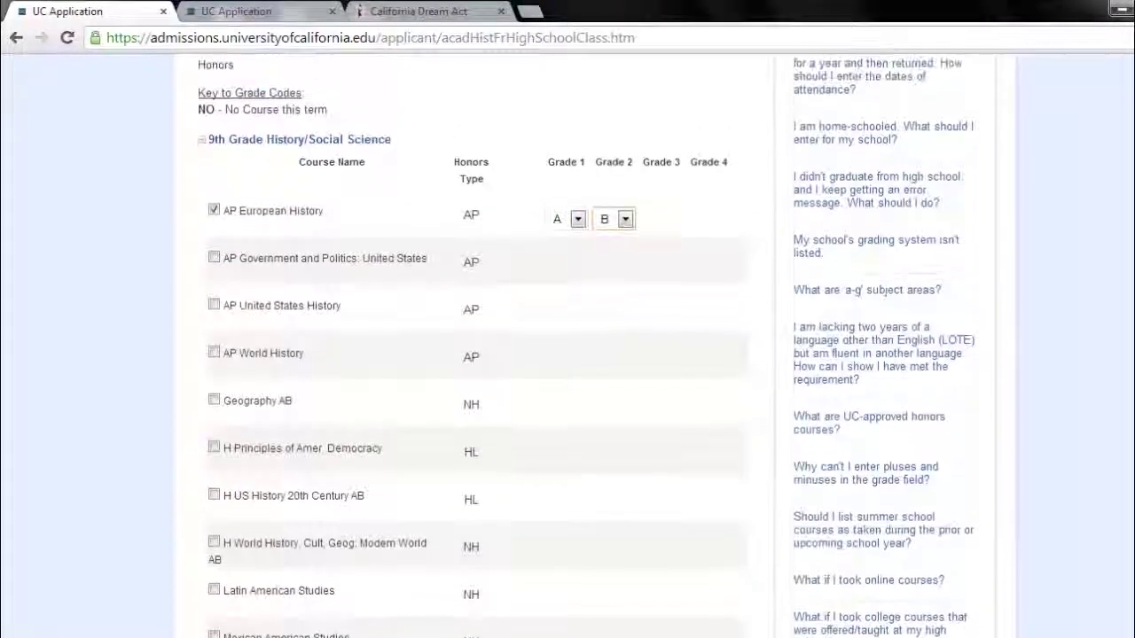
{"action": "scroll", "coordinate": [479, 355], "scroll_direction": "down", "scroll_amount": 5}
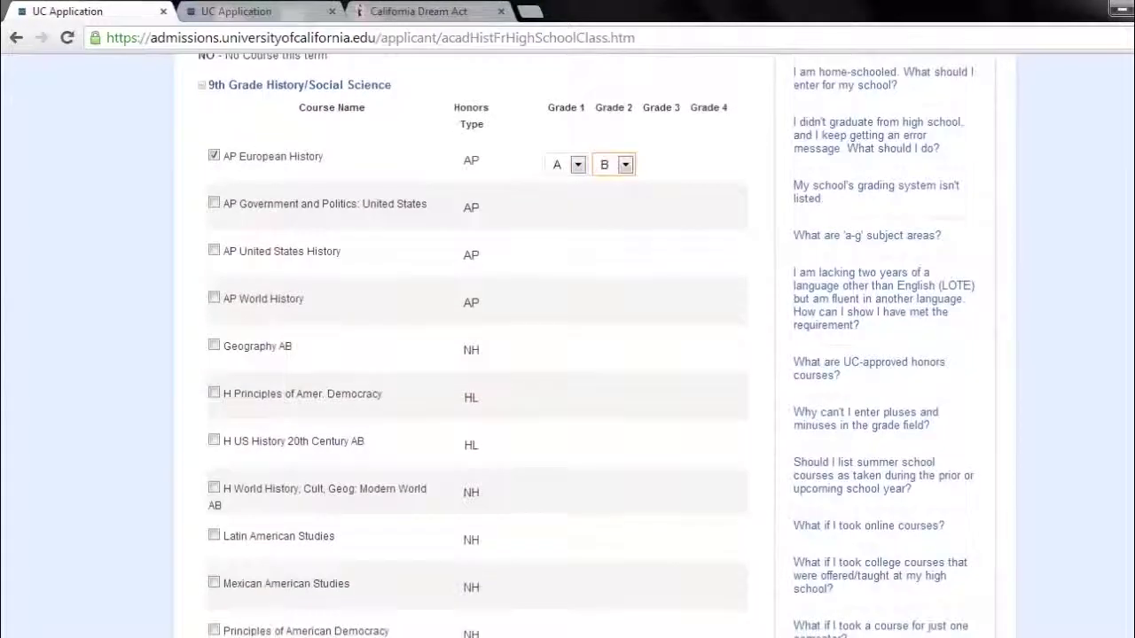
{"action": "scroll", "coordinate": [479, 354], "scroll_direction": "down", "scroll_amount": 5}
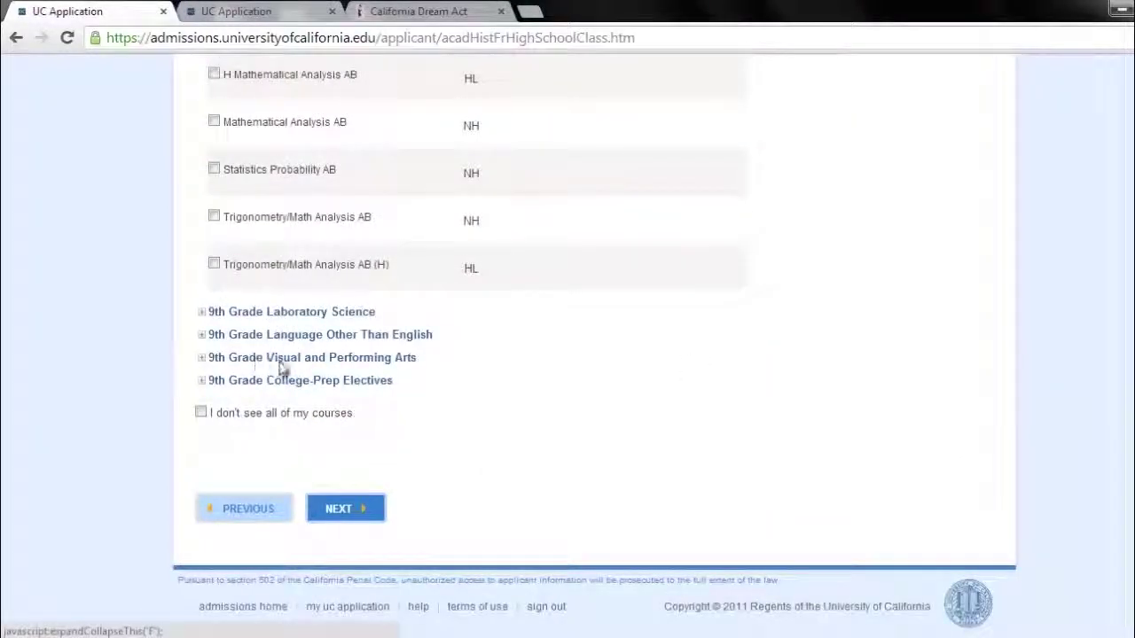
{"action": "left_click", "coordinate": [347, 511]}
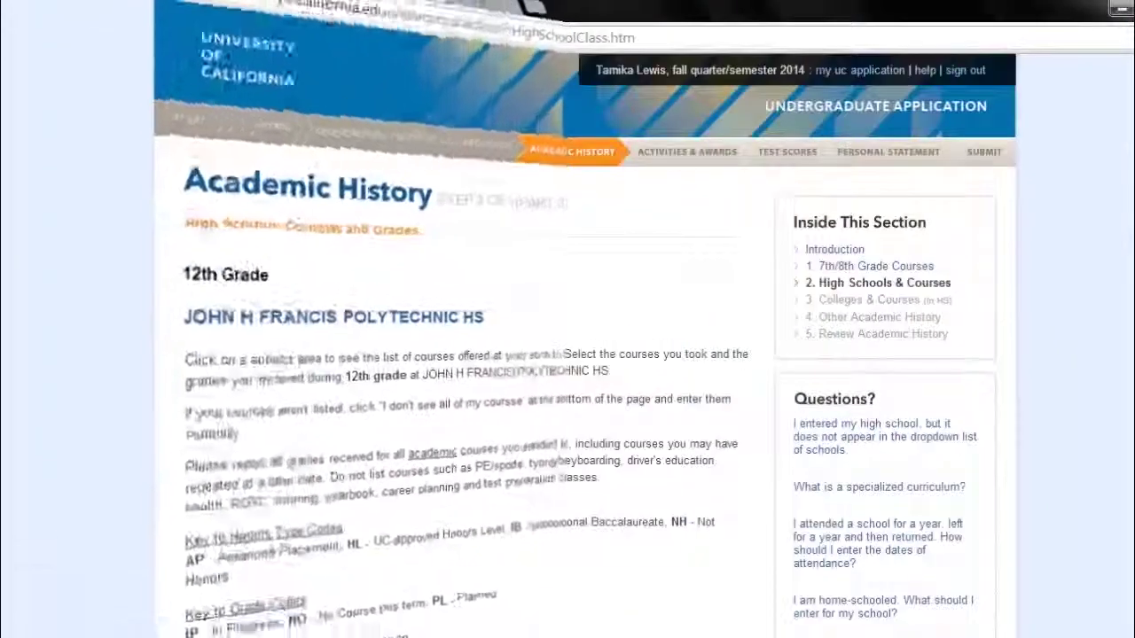
- Select AP United States History under 12th Grade History/Social Science and continue to the colleges attended in high school
{"action": "scroll", "coordinate": [258, 269], "scroll_direction": "down", "scroll_amount": 3}
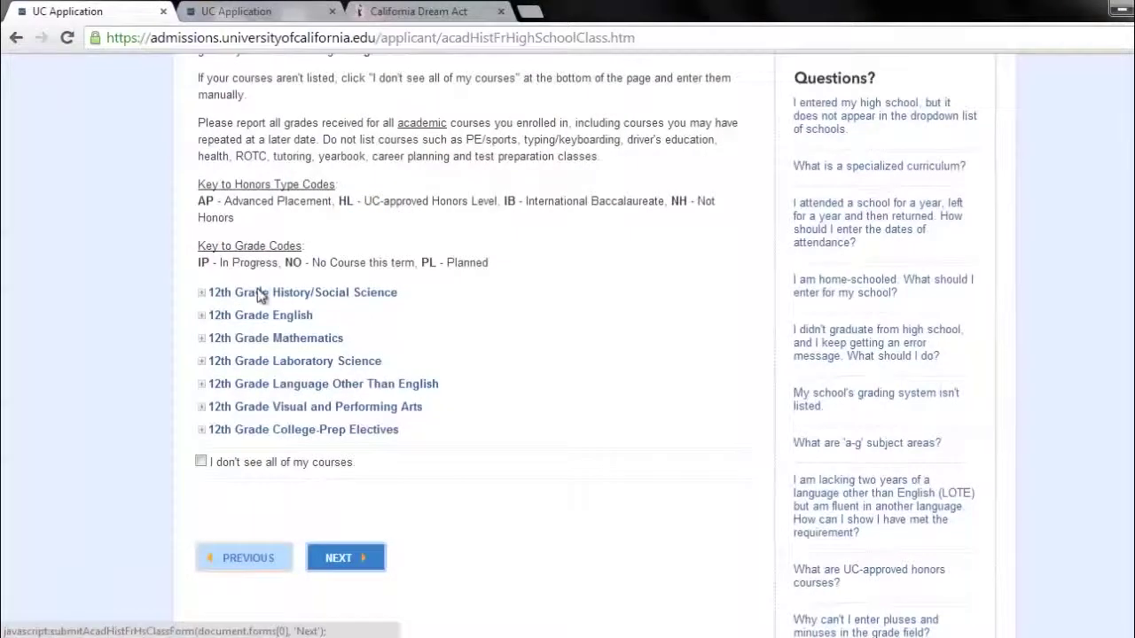
{"action": "left_click", "coordinate": [260, 294]}
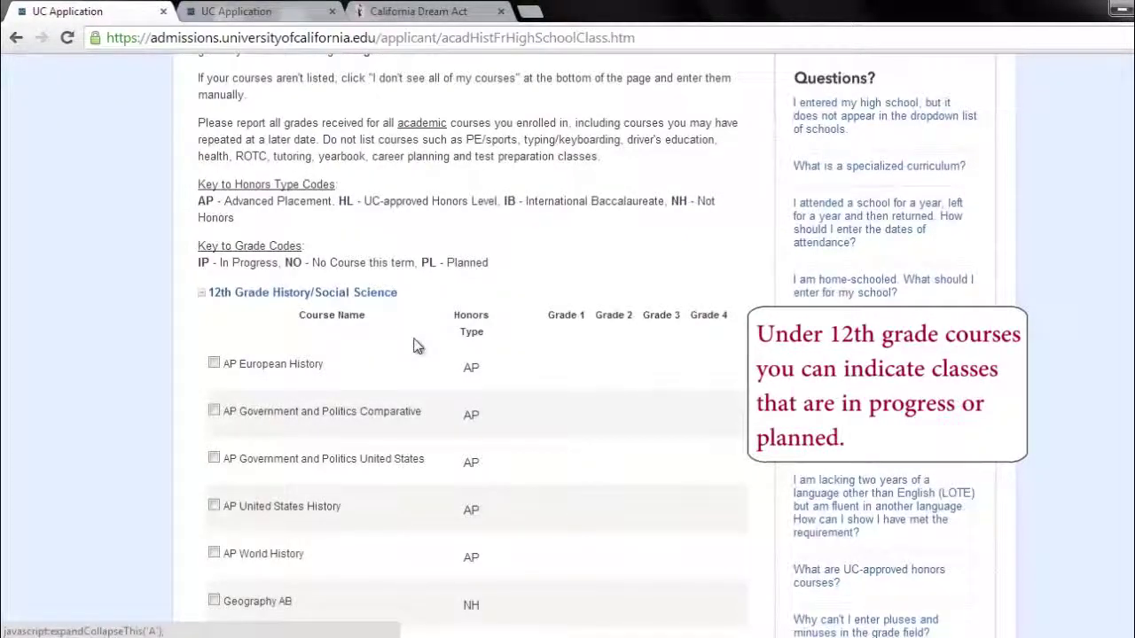
{"action": "left_click", "coordinate": [214, 507]}
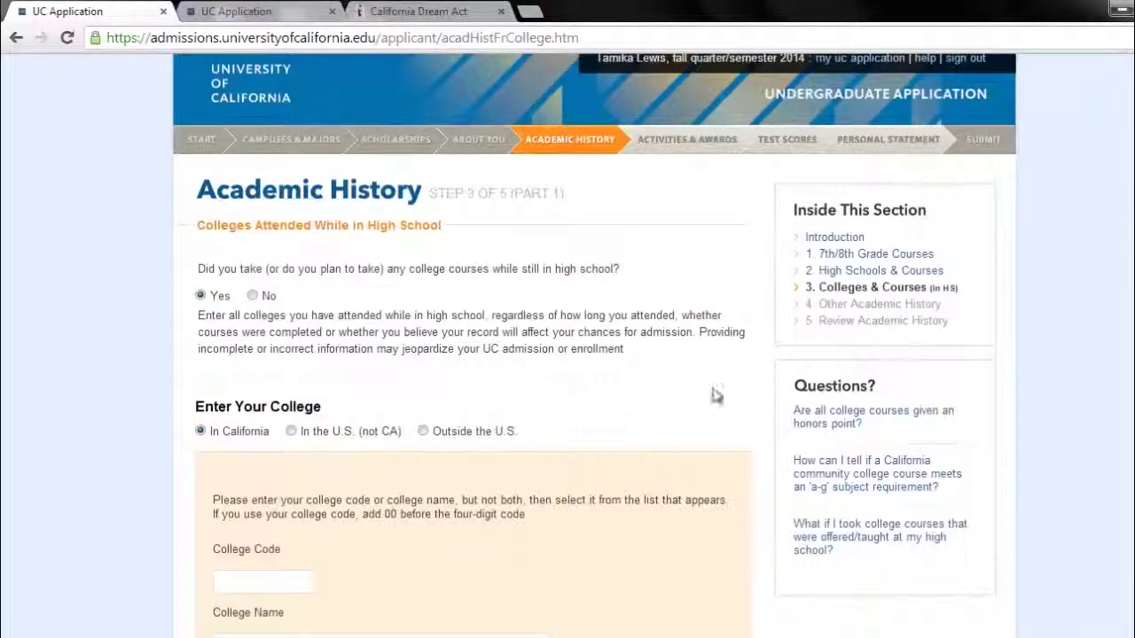
- Proceed through the college courses and Other Academic History pages, leaving the student ID and comments blank
{"action": "scroll", "coordinate": [1026, 339], "scroll_direction": "down", "scroll_amount": 1}
{"action": "scroll", "coordinate": [594, 342], "scroll_direction": "down", "scroll_amount": 1}
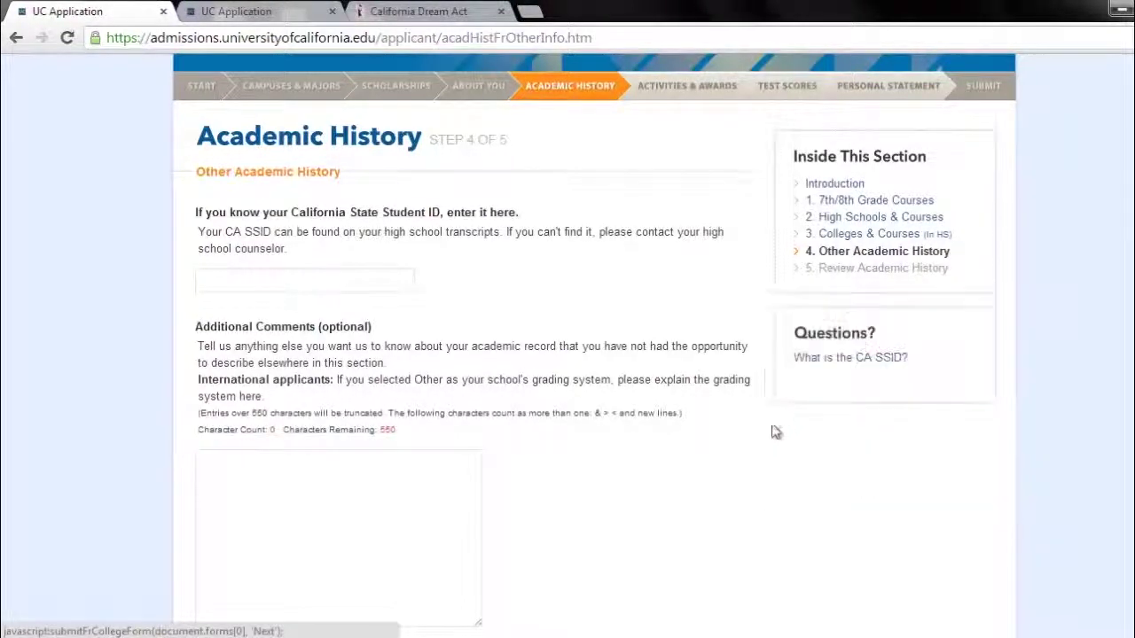
{"action": "scroll", "coordinate": [595, 337], "scroll_direction": "down", "scroll_amount": 1}
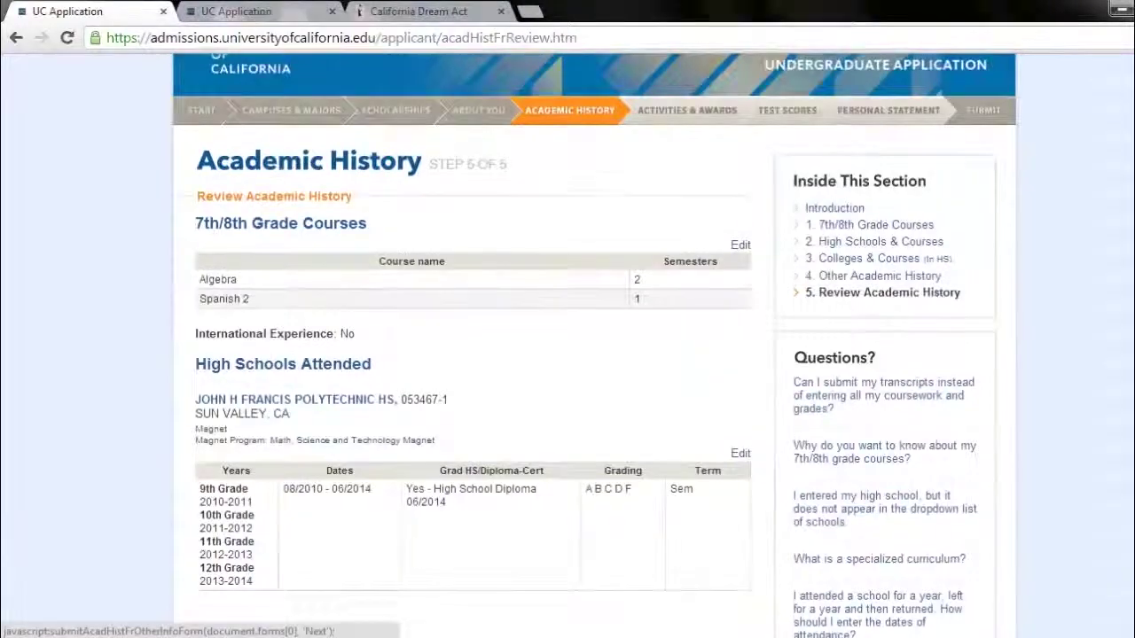
- Review the academic history summary, including the 7th/8th grade courses and high school details, and move on to Activities & Awards
{"action": "scroll", "coordinate": [712, 303], "scroll_direction": "down", "scroll_amount": 4}
{"action": "scroll", "coordinate": [475, 354], "scroll_direction": "down", "scroll_amount": 5}
{"action": "scroll", "coordinate": [474, 355], "scroll_direction": "up", "scroll_amount": 2}
{"action": "scroll", "coordinate": [717, 322], "scroll_direction": "up", "scroll_amount": 2}
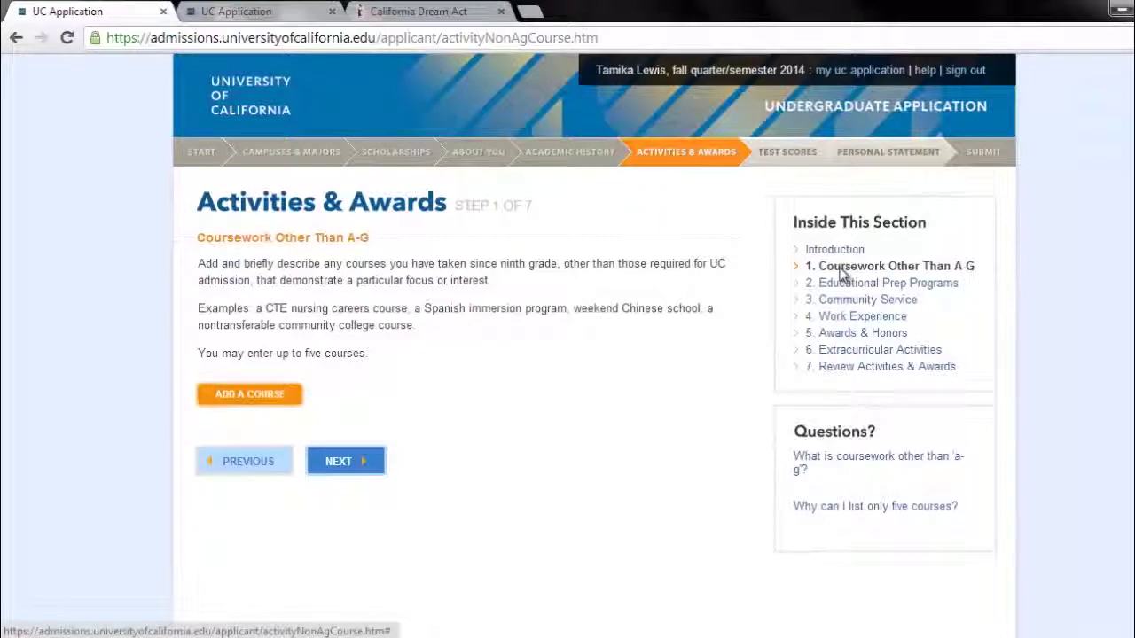
- Add Educational Talent Search as an educational preparation program for 11th grade, 4 hours per week, 7 weeks per year, described as "na"
{"action": "left_click", "coordinate": [851, 283]}
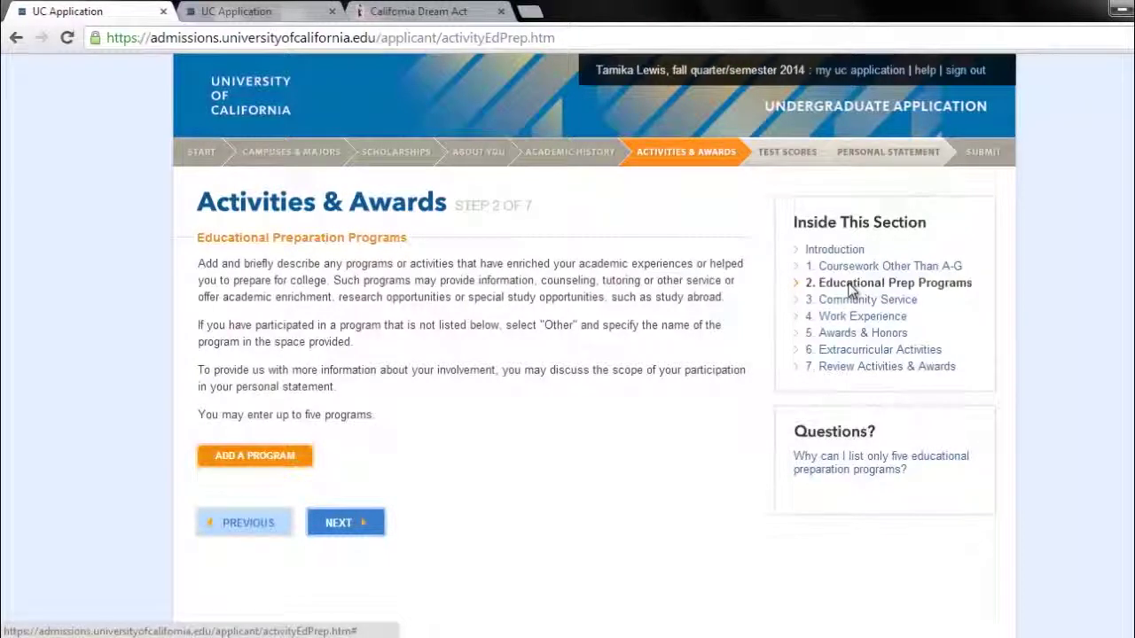
{"action": "left_click", "coordinate": [282, 456]}
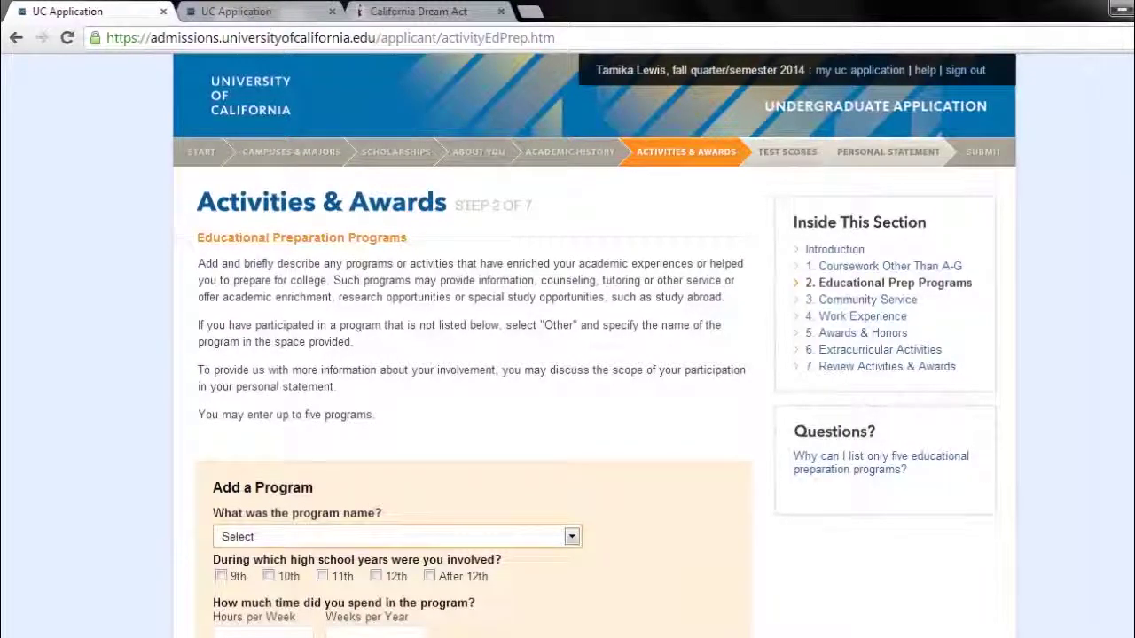
{"action": "scroll", "coordinate": [568, 346], "scroll_direction": "down", "scroll_amount": 3}
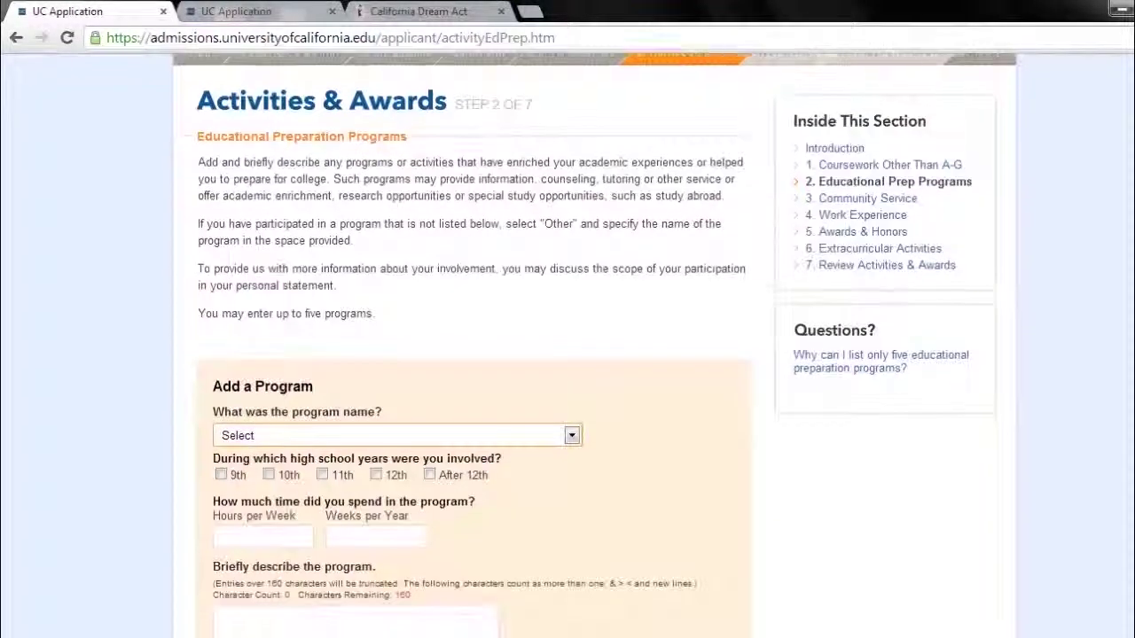
{"action": "scroll", "coordinate": [996, 342], "scroll_direction": "down", "scroll_amount": 2}
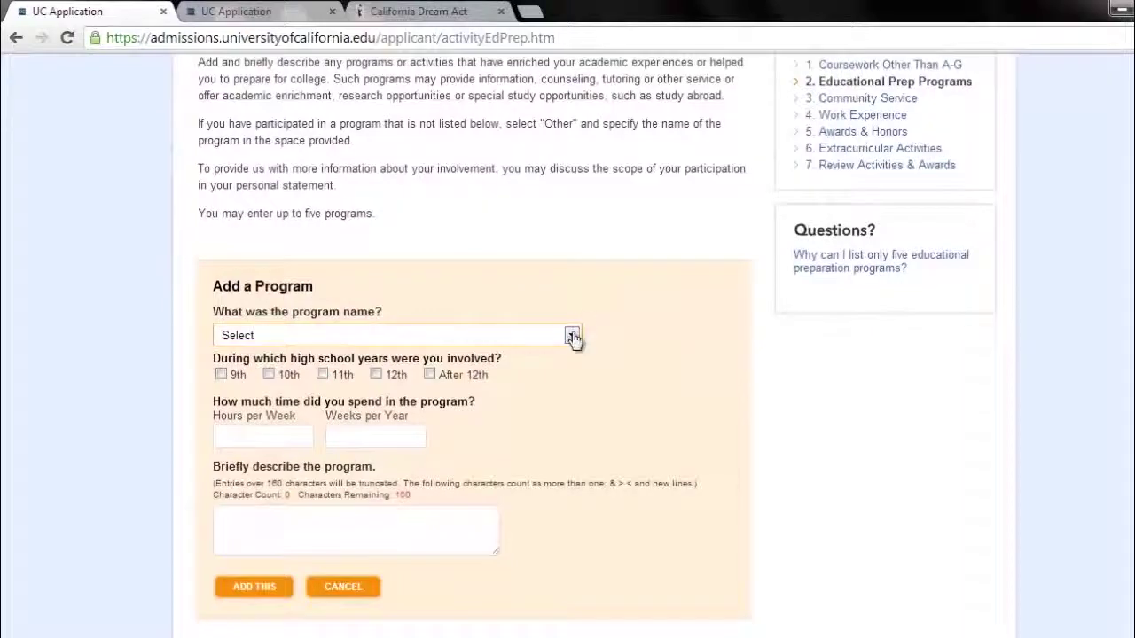
{"action": "left_click", "coordinate": [572, 336]}
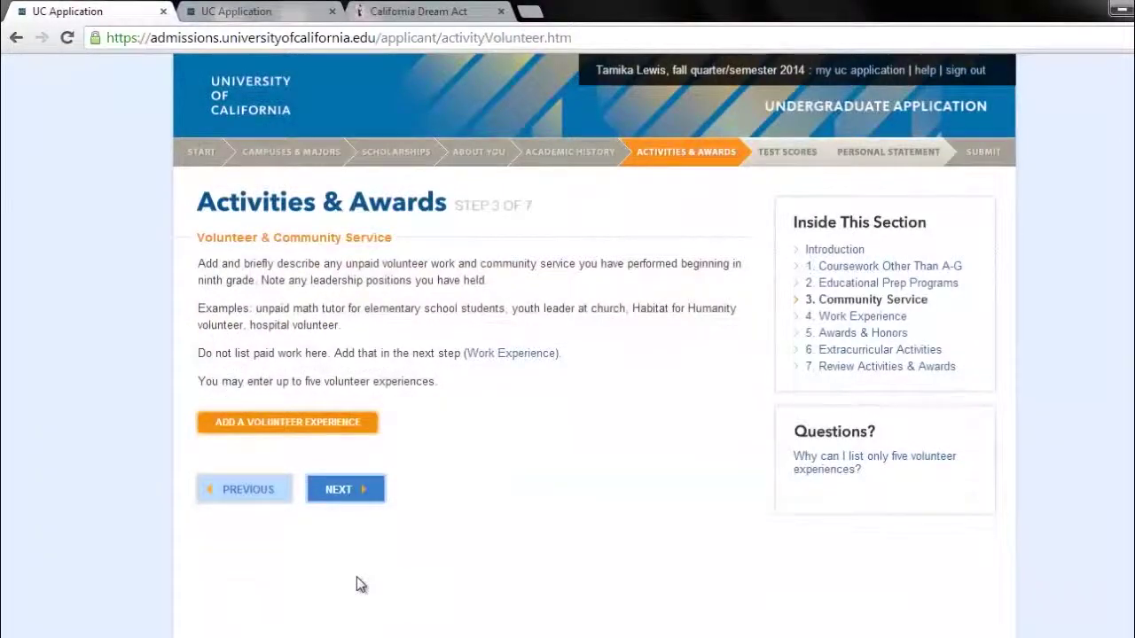
- Examine the blank entry forms for volunteer experience, jobs and awards, and review the Activities & Awards summary
{"action": "left_click", "coordinate": [344, 425]}
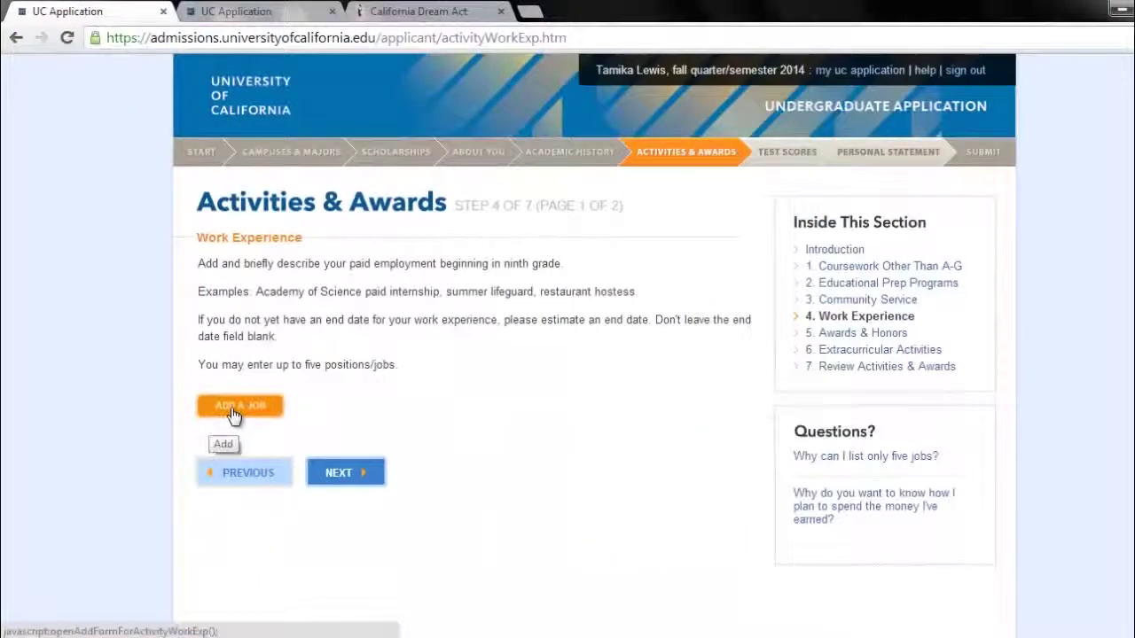
{"action": "left_click", "coordinate": [232, 407]}
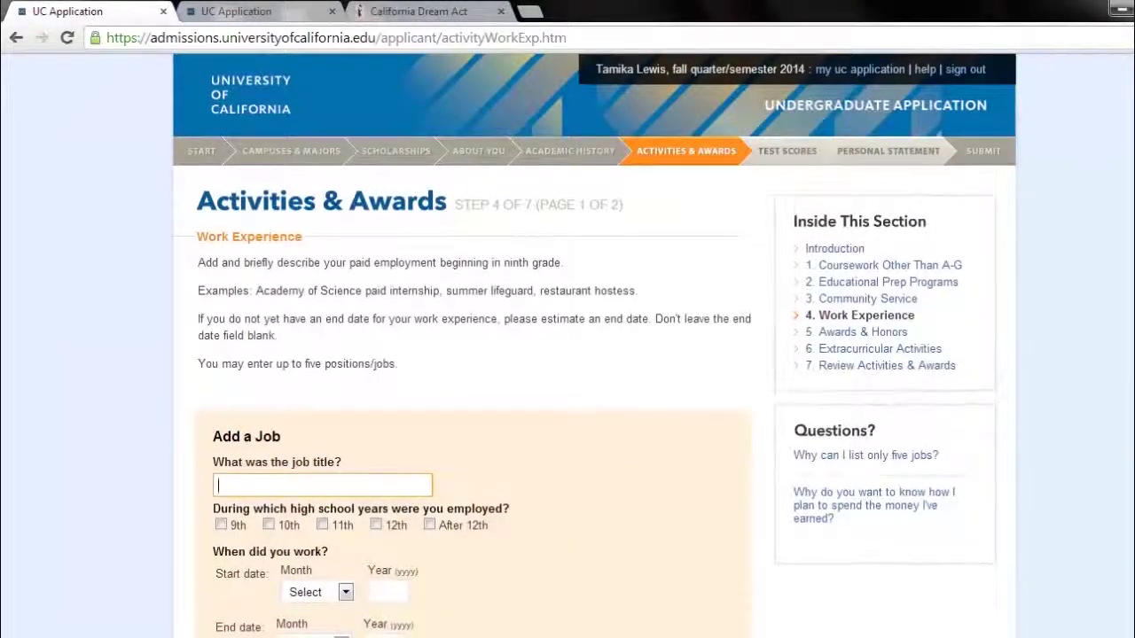
{"action": "scroll", "coordinate": [567, 354], "scroll_direction": "down", "scroll_amount": 3}
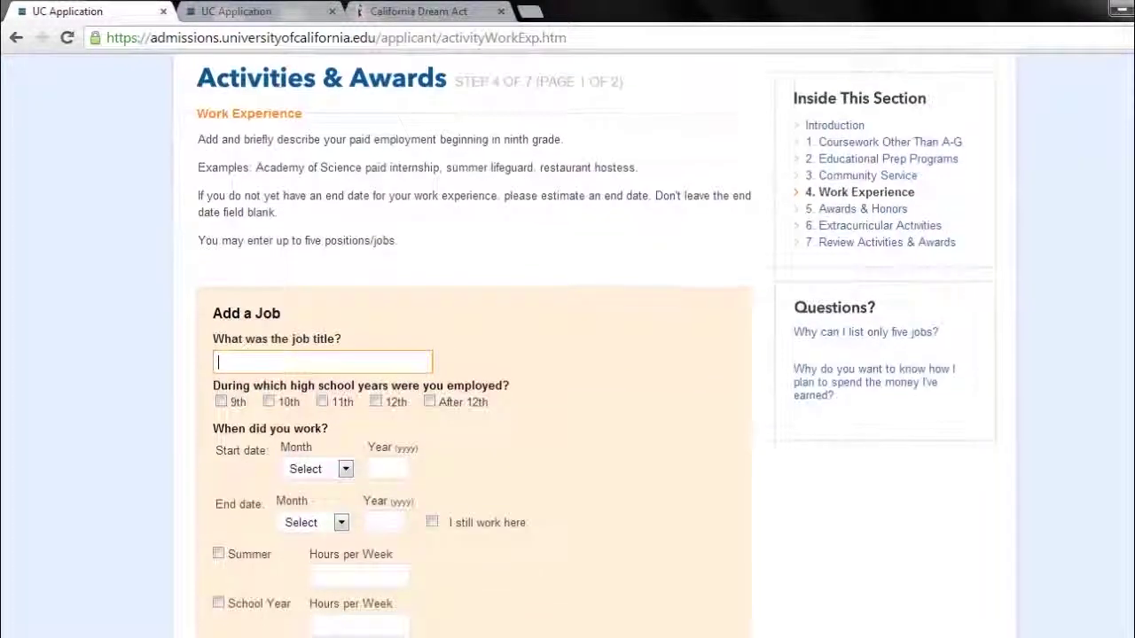
{"action": "scroll", "coordinate": [567, 355], "scroll_direction": "down", "scroll_amount": 1}
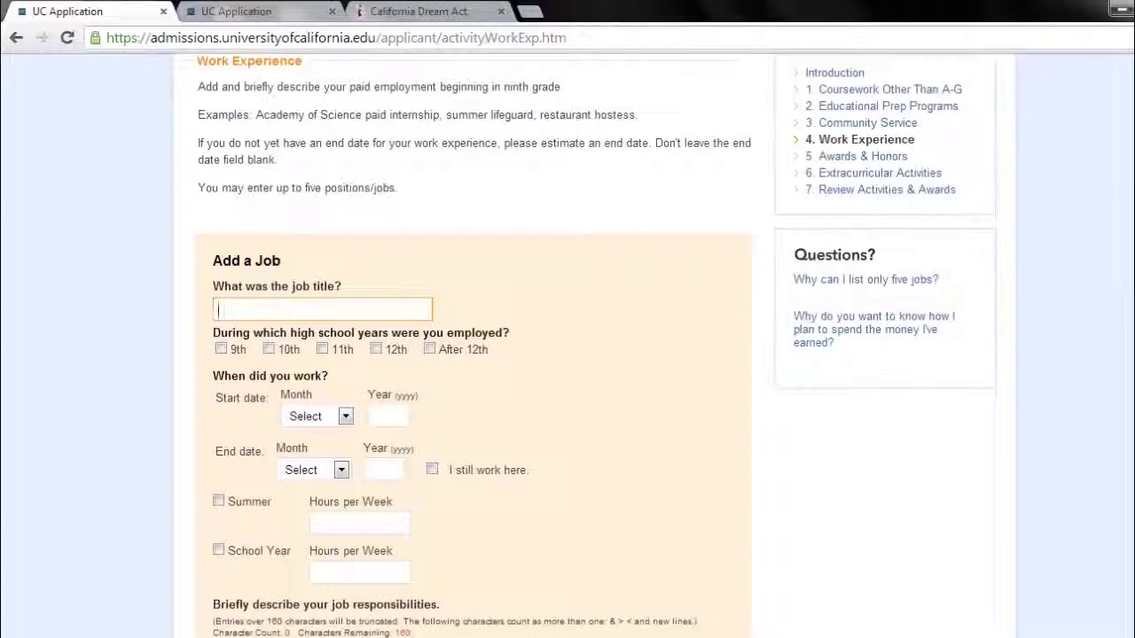
{"action": "scroll", "coordinate": [568, 354], "scroll_direction": "down", "scroll_amount": 5}
{"action": "left_click", "coordinate": [443, 430]}
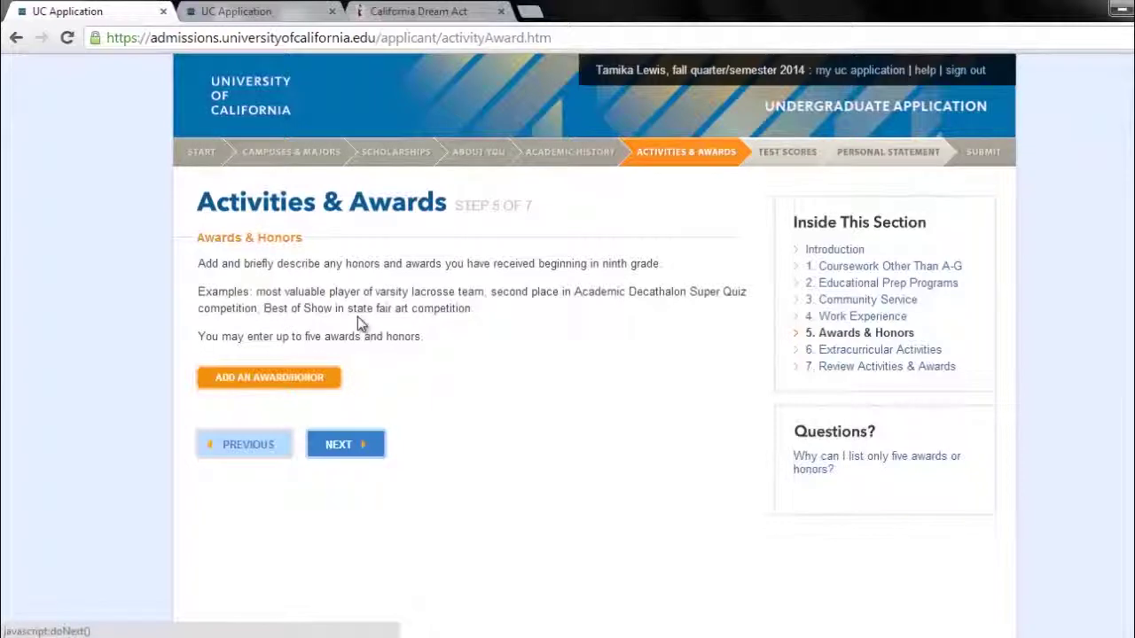
{"action": "left_click", "coordinate": [328, 378]}
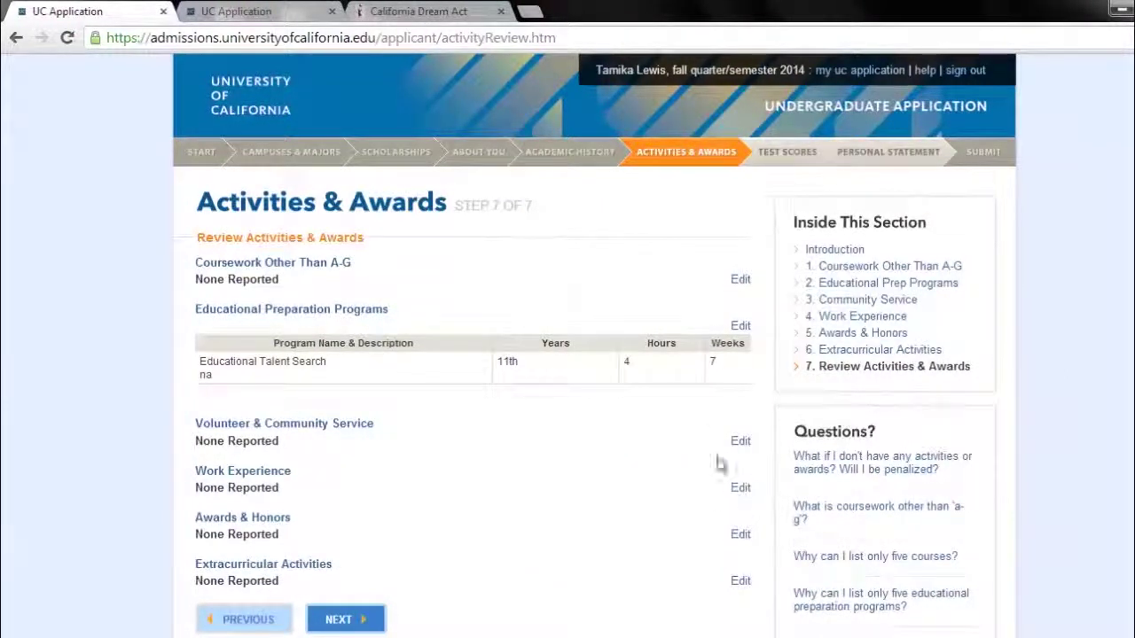
{"action": "scroll", "coordinate": [346, 585], "scroll_direction": "down", "scroll_amount": 1}
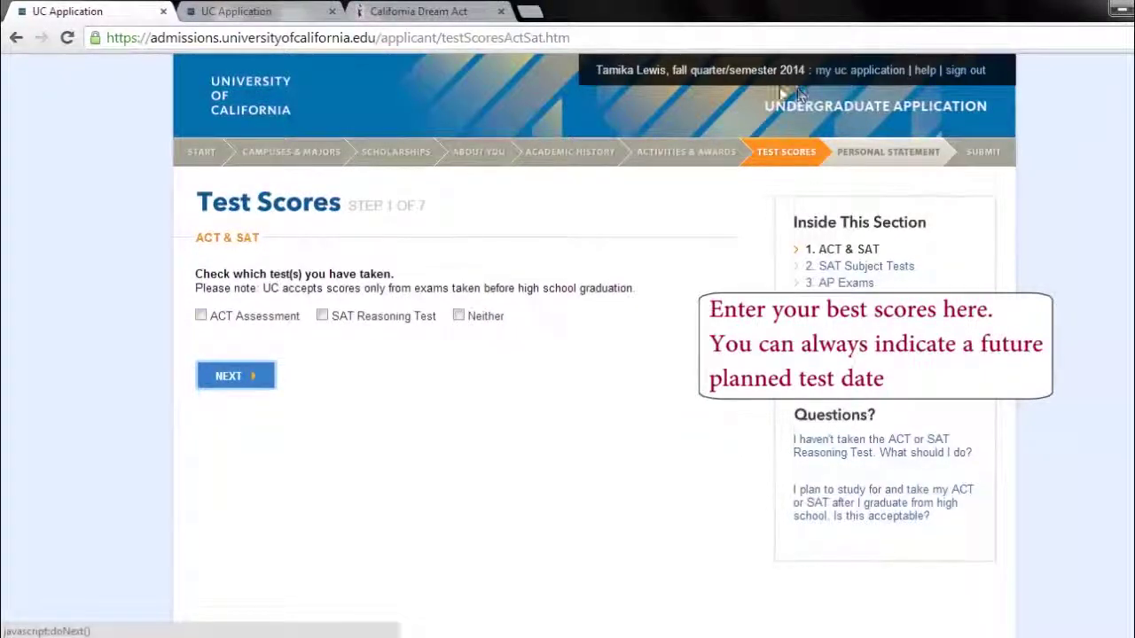
- Report an SAT Reasoning Test taken Oct 2013 with Critical Reading 540, Mathematics 440 and Writing 500
{"action": "left_click", "coordinate": [322, 317]}
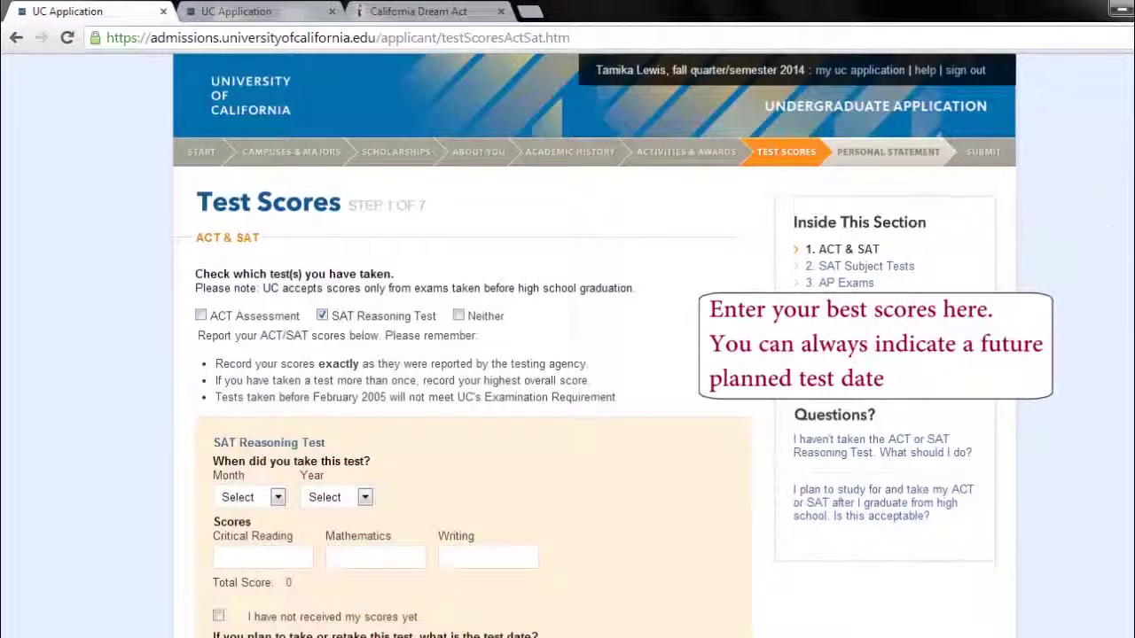
{"action": "scroll", "coordinate": [568, 355], "scroll_direction": "down", "scroll_amount": 3}
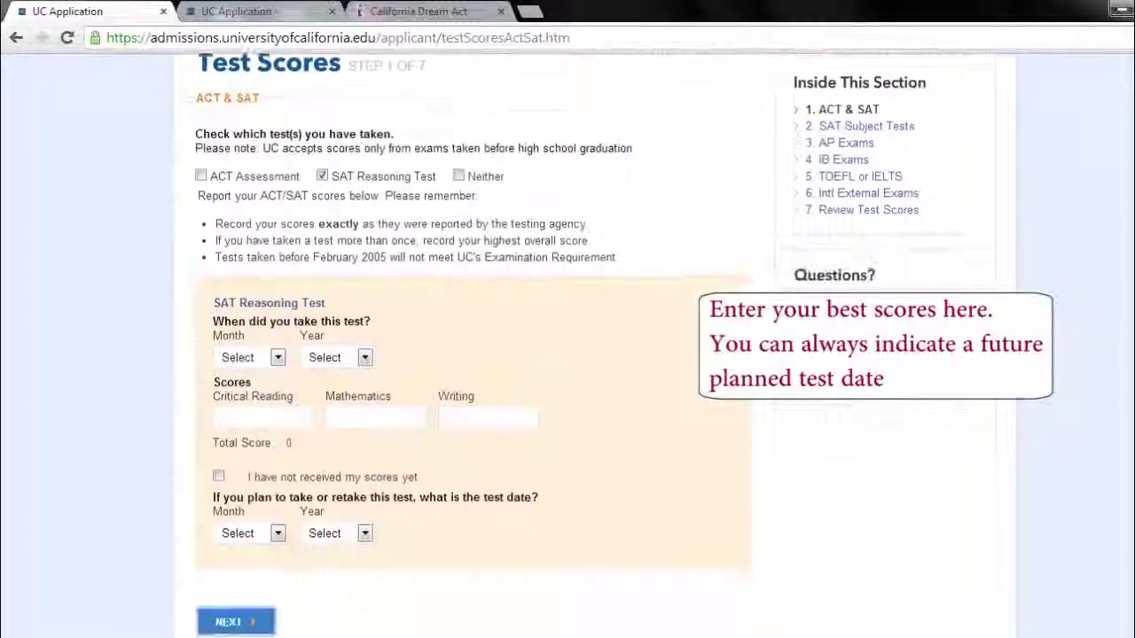
{"action": "scroll", "coordinate": [594, 345], "scroll_direction": "down", "scroll_amount": 1}
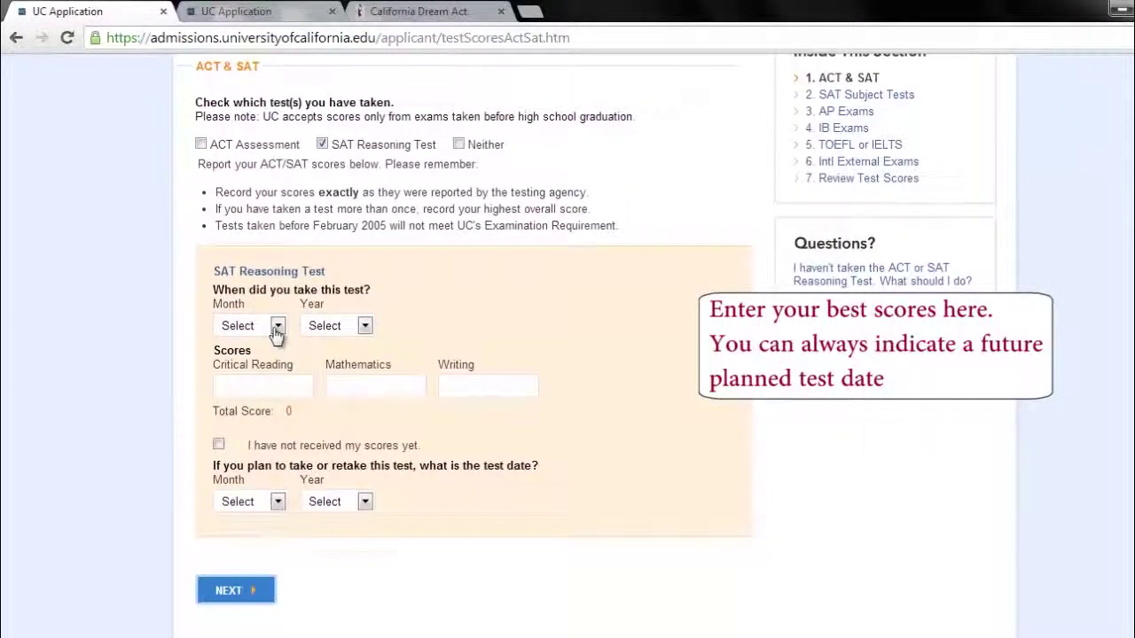
{"action": "left_click", "coordinate": [248, 380]}
{"action": "left_click", "coordinate": [247, 380]}
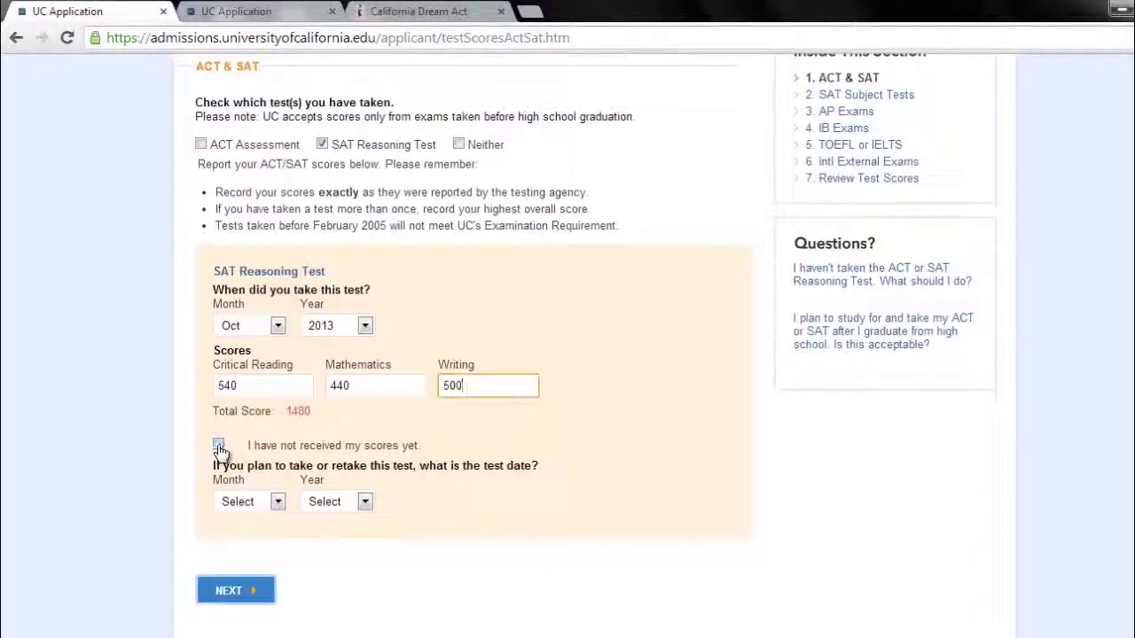
- Save the SAT scores, acknowledge the official scores notice, and pass the remaining exam pages through International External Exams without adding entries
{"action": "left_click", "coordinate": [232, 590]}
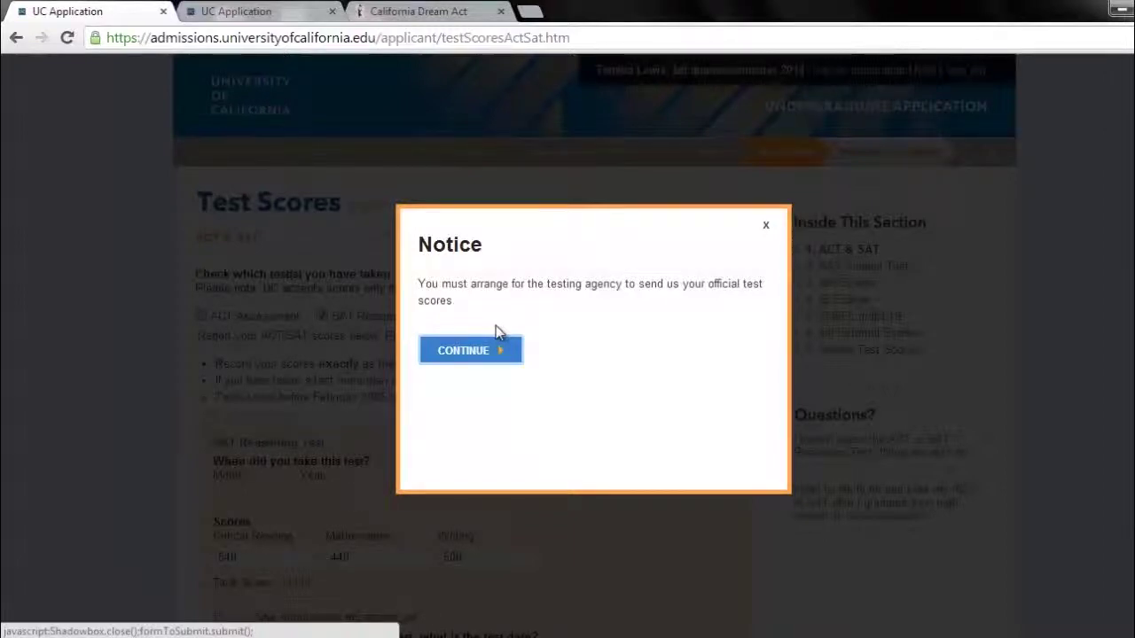
{"action": "left_click", "coordinate": [489, 351]}
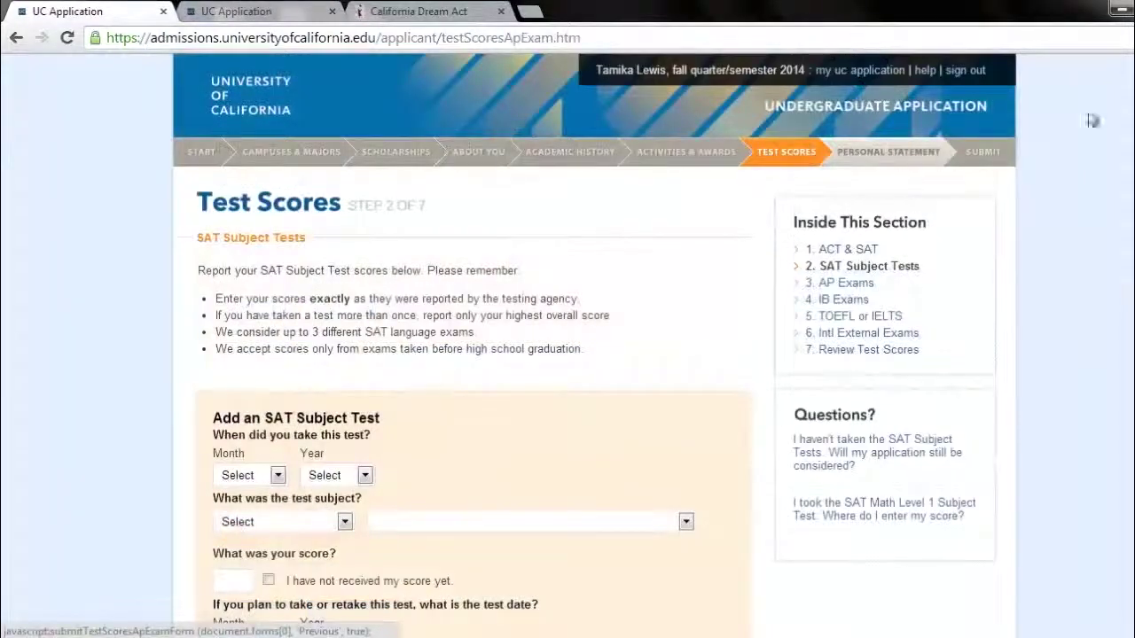
{"action": "scroll", "coordinate": [595, 346], "scroll_direction": "down", "scroll_amount": 1}
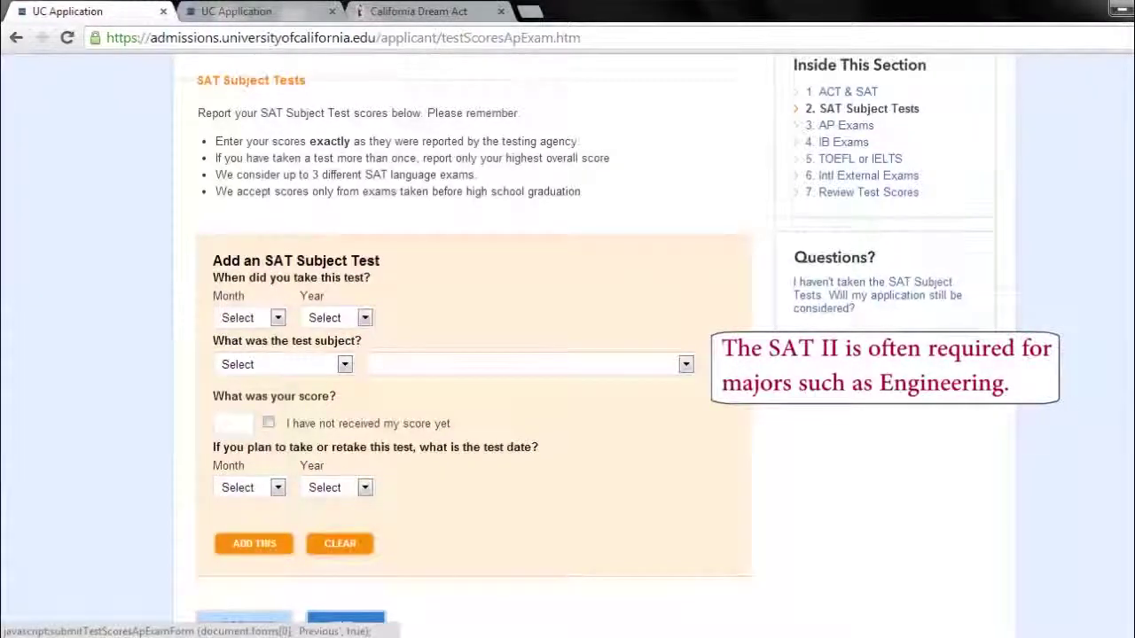
{"action": "scroll", "coordinate": [470, 355], "scroll_direction": "down", "scroll_amount": 1}
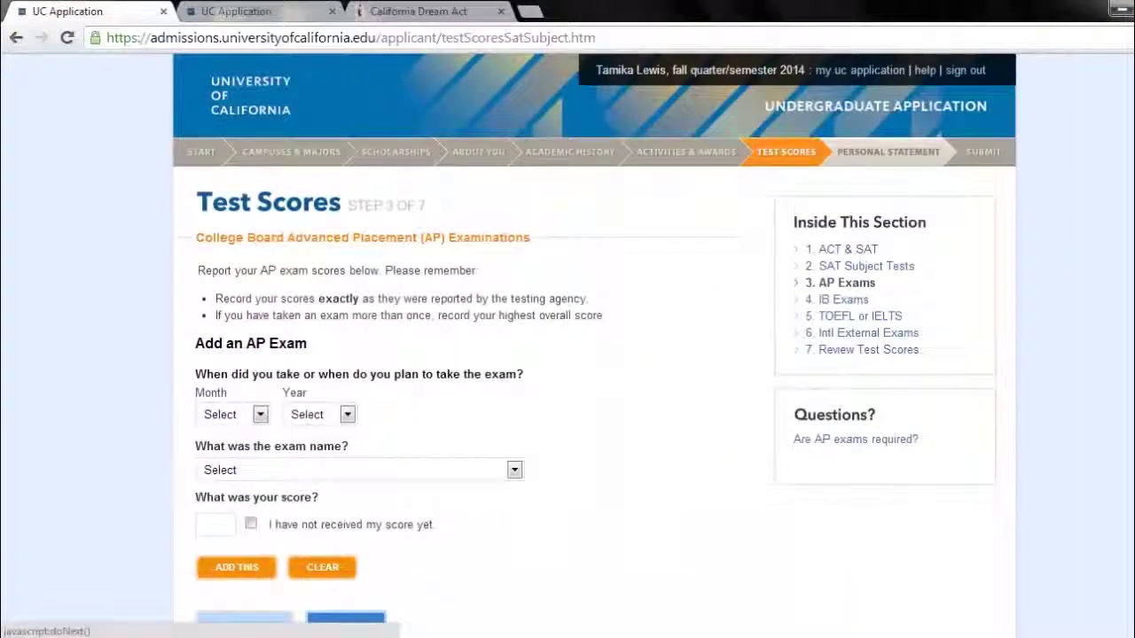
{"action": "scroll", "coordinate": [594, 337], "scroll_direction": "down", "scroll_amount": 1}
{"action": "scroll", "coordinate": [594, 337], "scroll_direction": "down", "scroll_amount": 1}
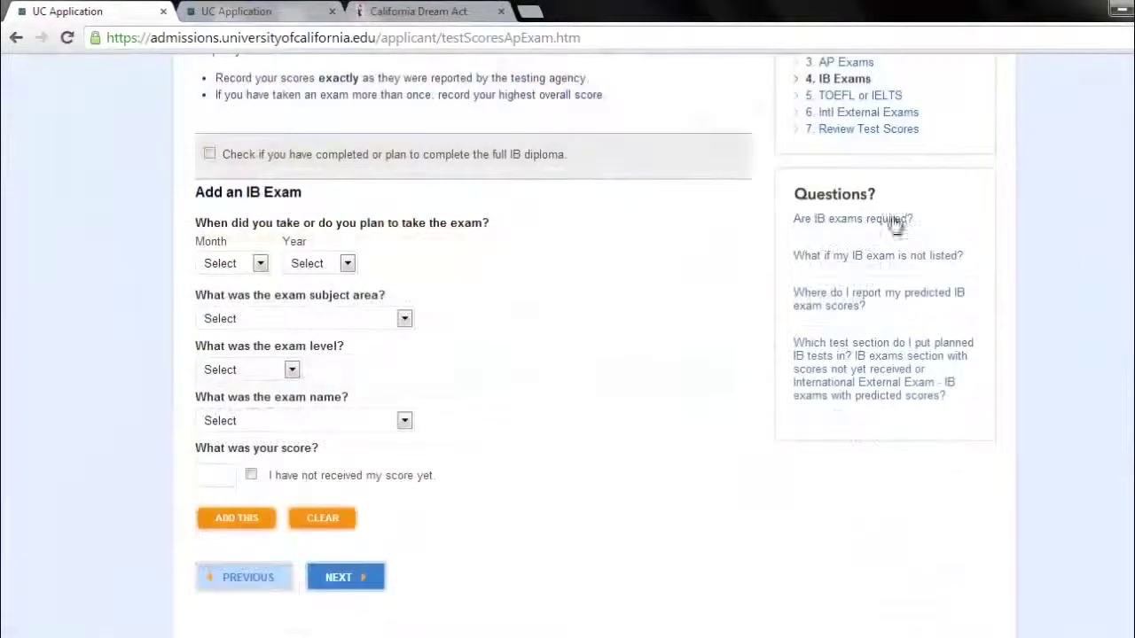
{"action": "left_click", "coordinate": [337, 577]}
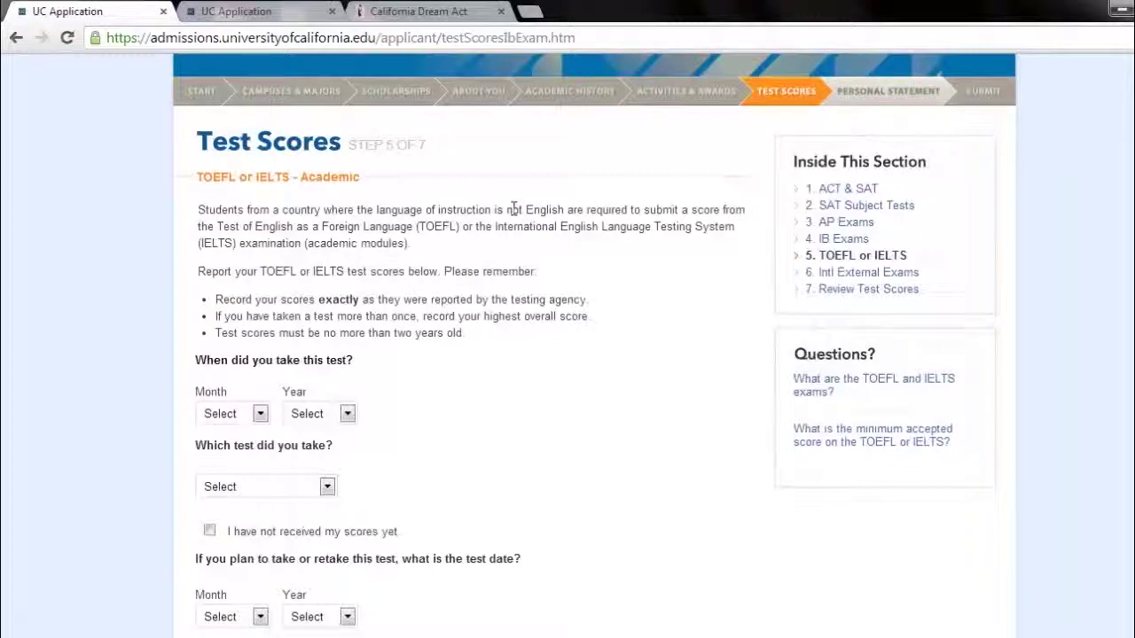
{"action": "scroll", "coordinate": [572, 206], "scroll_direction": "down", "scroll_amount": 3}
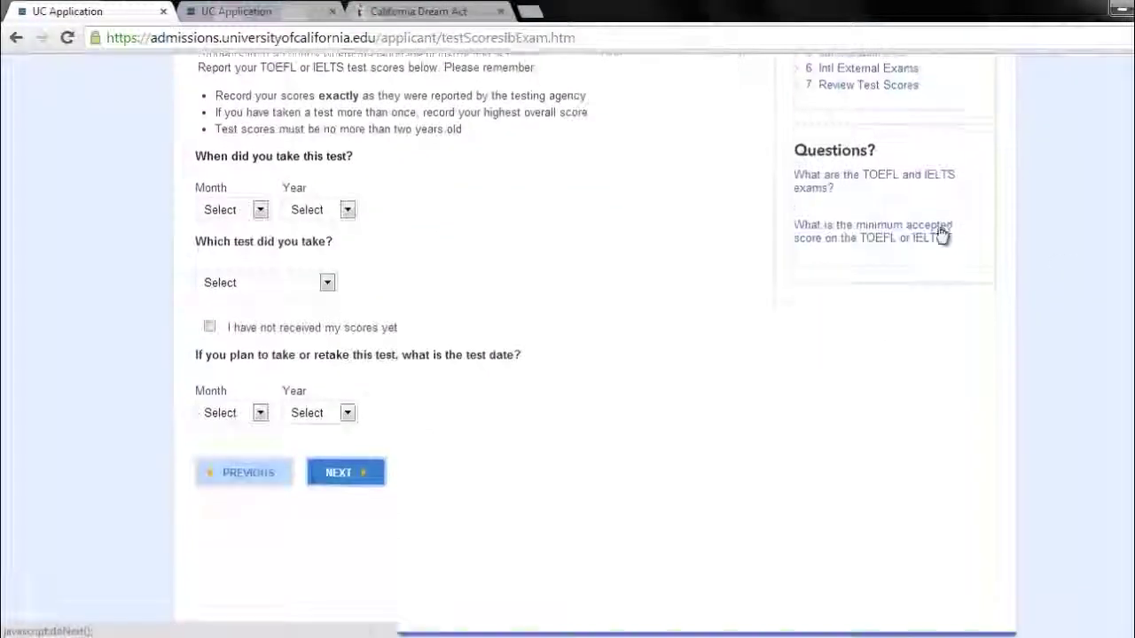
{"action": "left_click", "coordinate": [346, 461]}
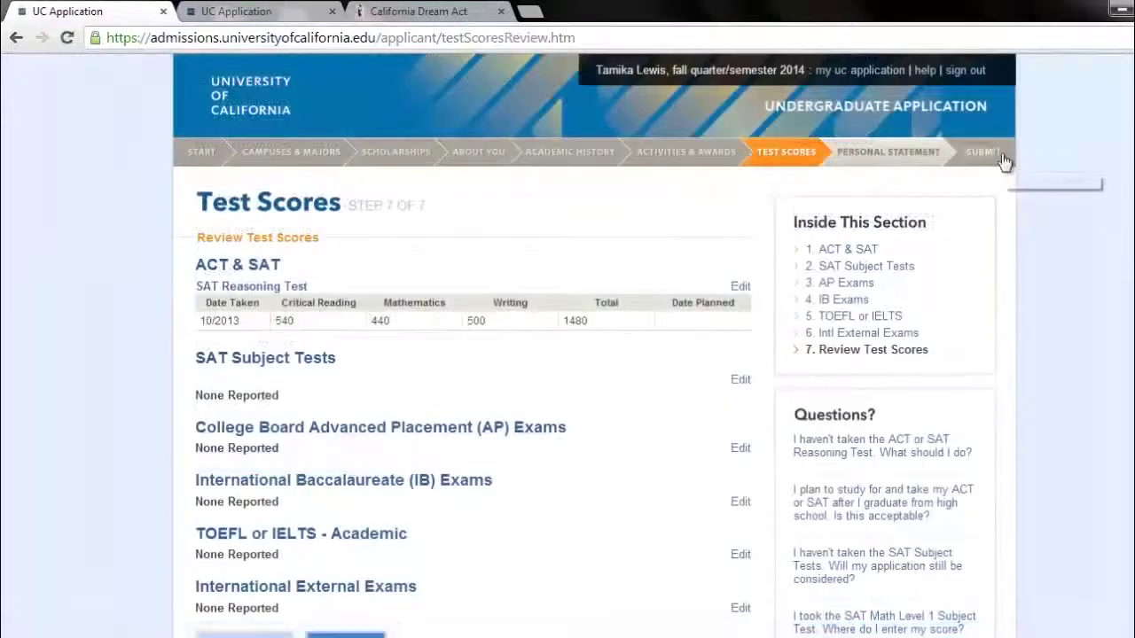
- Review the summary of reported test scores and continue to the Personal Statement section
{"action": "scroll", "coordinate": [355, 612], "scroll_direction": "down", "scroll_amount": 1}
{"action": "scroll", "coordinate": [464, 309], "scroll_direction": "down", "scroll_amount": 1}
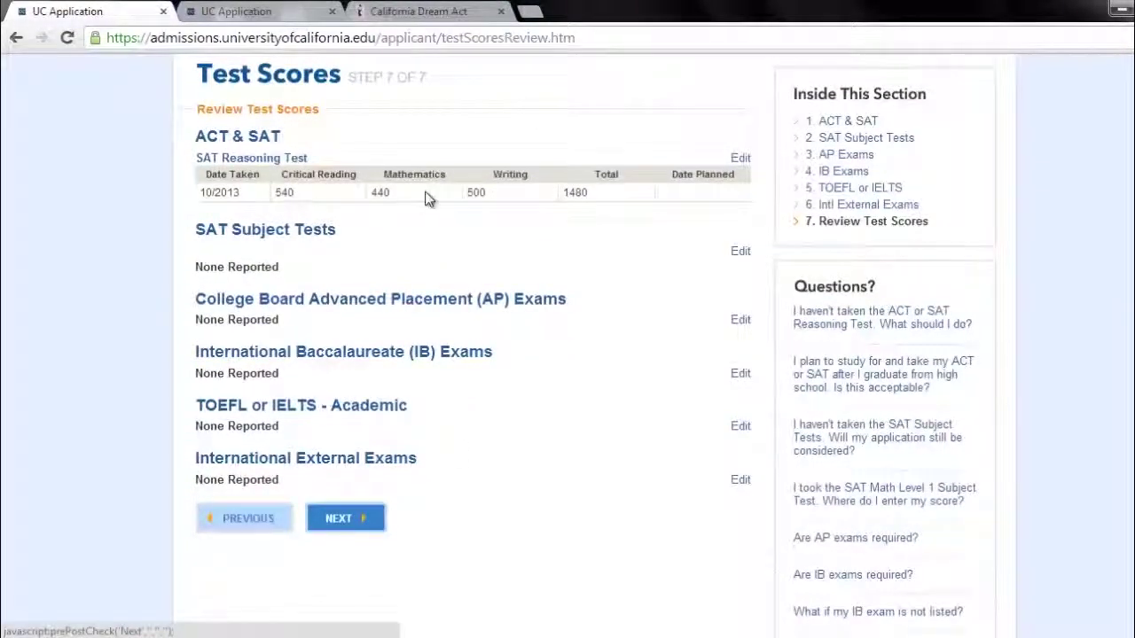
{"action": "left_click", "coordinate": [340, 518]}
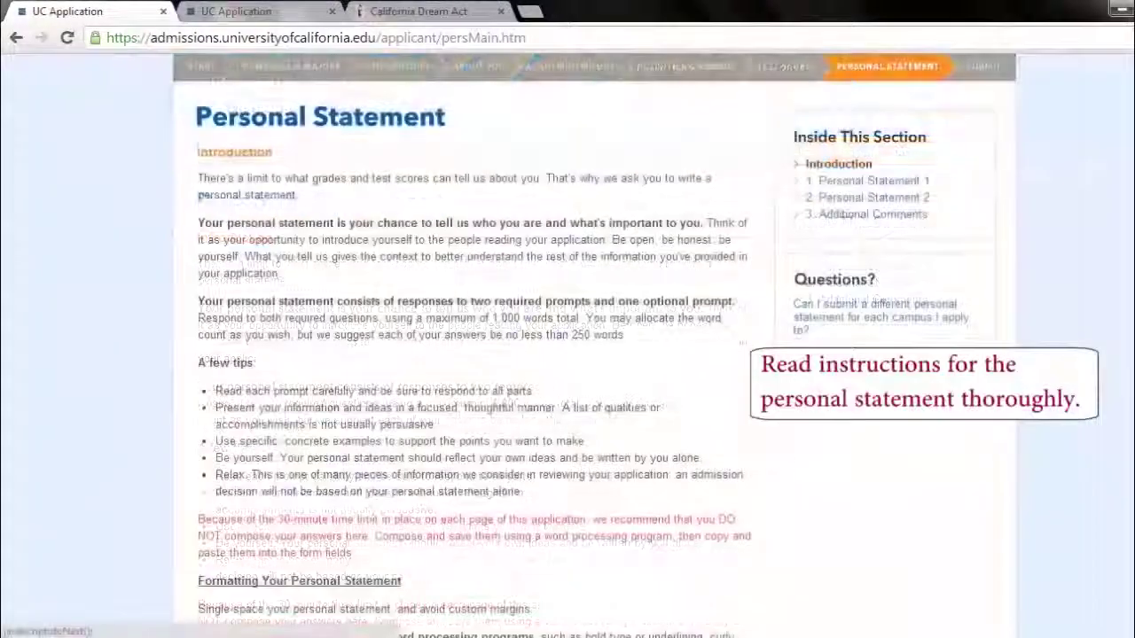
- Read the Personal Statement introduction, tips and formatting instructions, and continue through to the Personal Statement 2 prompt
{"action": "scroll", "coordinate": [568, 346], "scroll_direction": "down", "scroll_amount": 2}
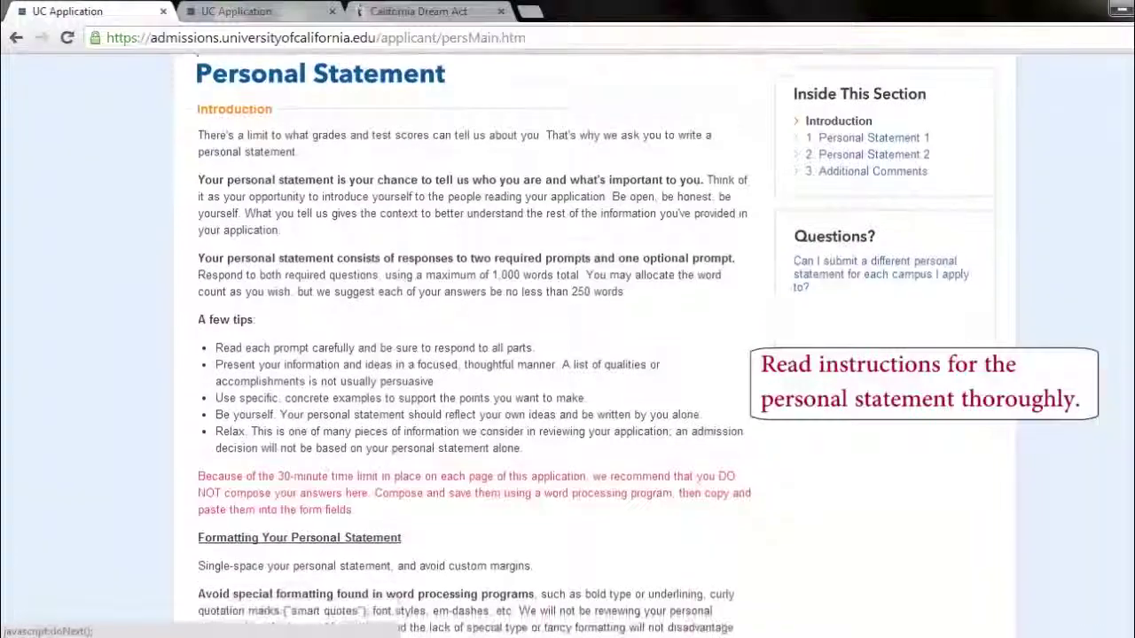
{"action": "scroll", "coordinate": [568, 345], "scroll_direction": "down", "scroll_amount": 1}
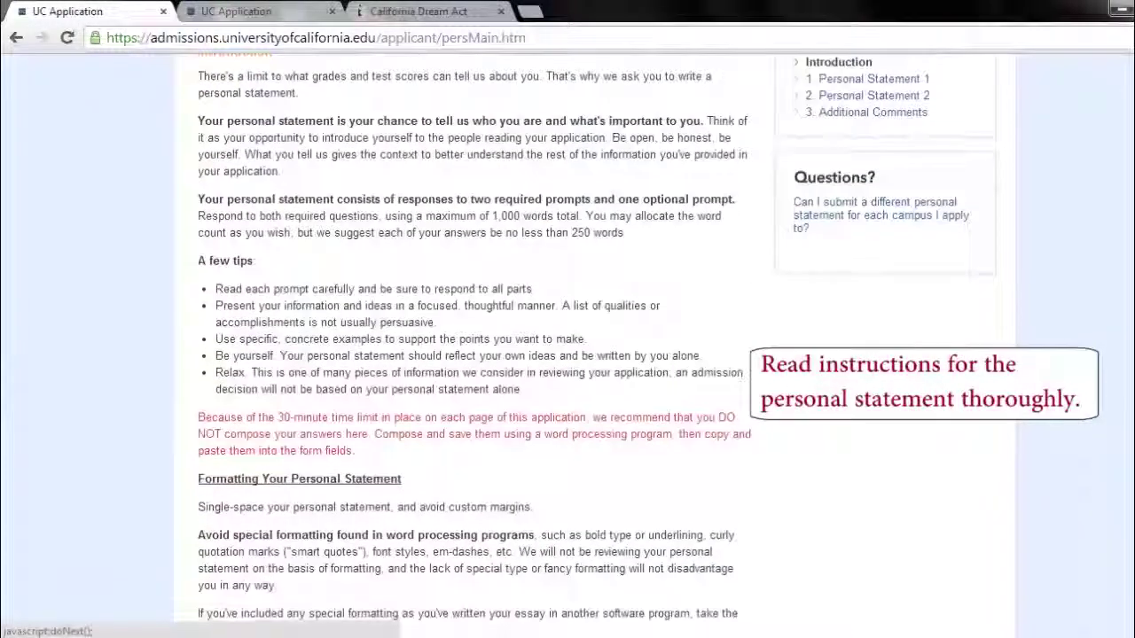
{"action": "scroll", "coordinate": [567, 346], "scroll_direction": "down", "scroll_amount": 1}
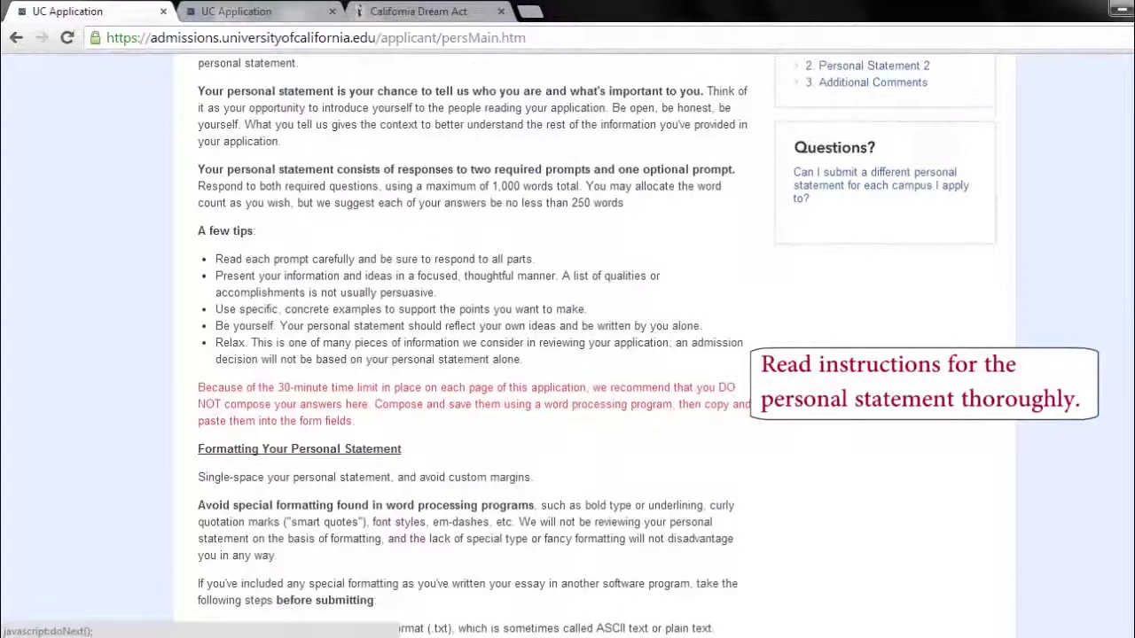
{"action": "scroll", "coordinate": [567, 346], "scroll_direction": "down", "scroll_amount": 3}
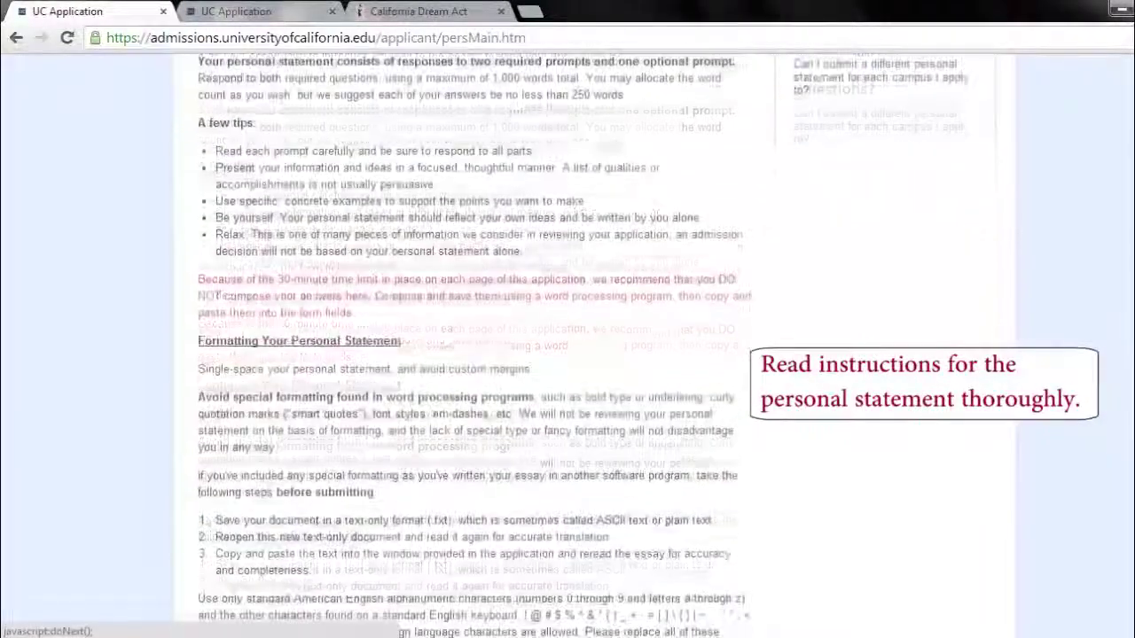
{"action": "scroll", "coordinate": [568, 346], "scroll_direction": "down", "scroll_amount": 3}
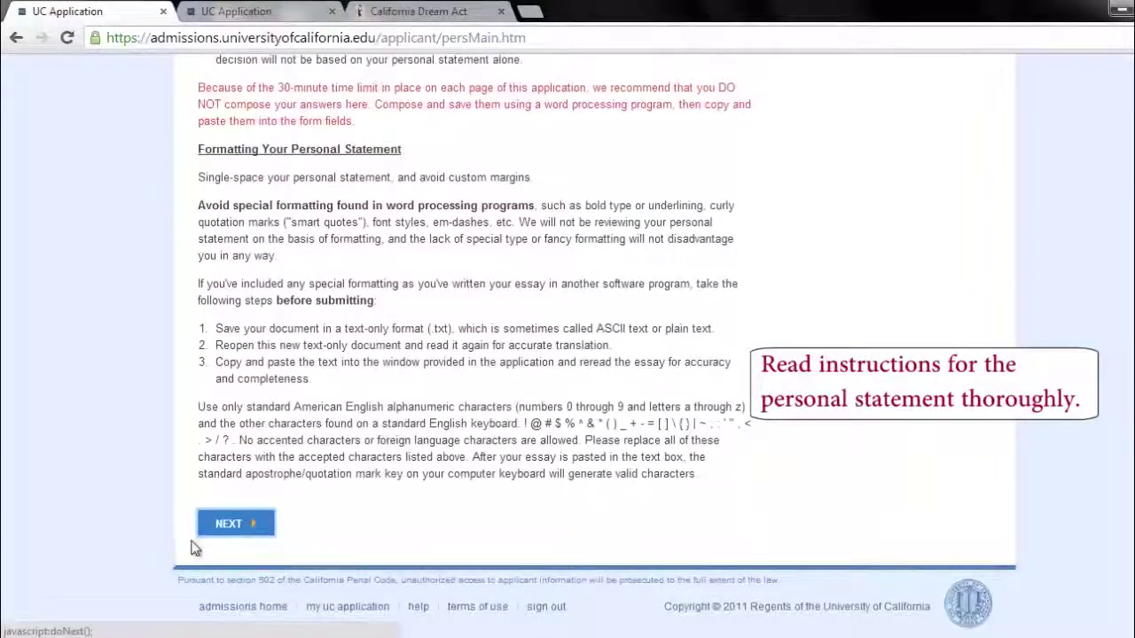
{"action": "left_click", "coordinate": [226, 525]}
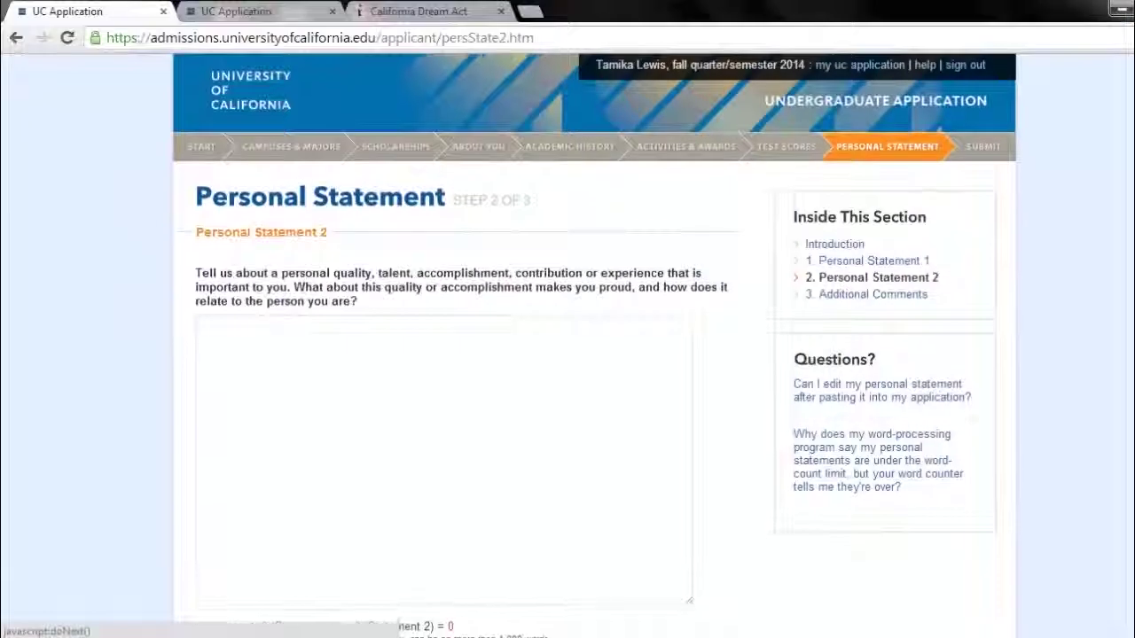
{"action": "scroll", "coordinate": [594, 354], "scroll_direction": "down", "scroll_amount": 1}
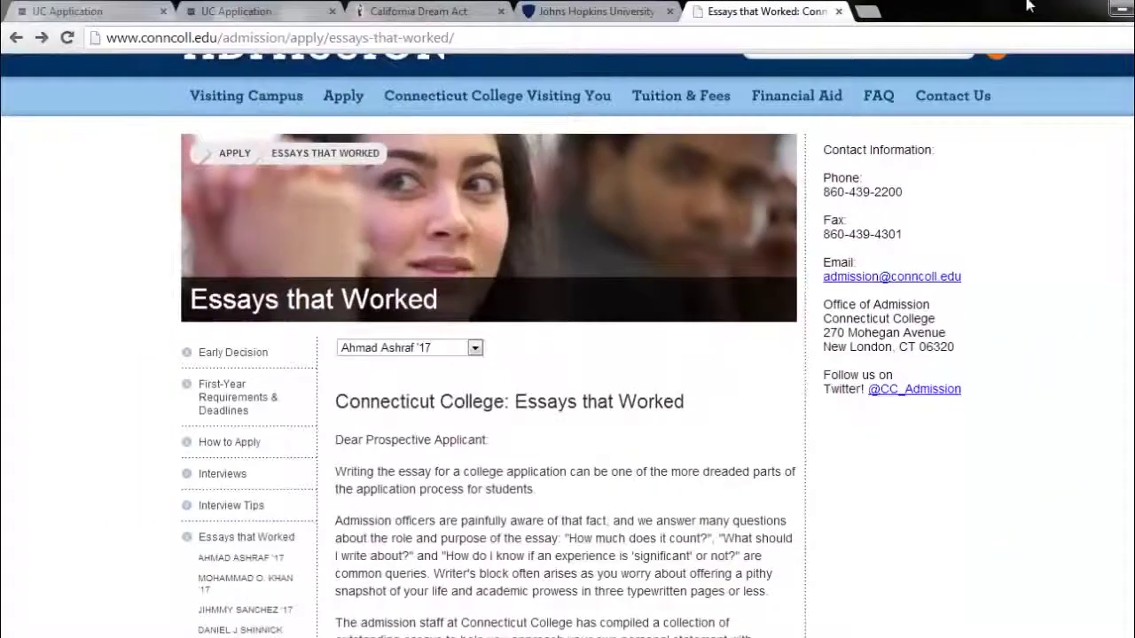
- Switch between the Johns Hopkins and Connecticut College "Essays That Worked" pages and examine the Johns Hopkins introduction and essay list
{"action": "left_click", "coordinate": [603, 11]}
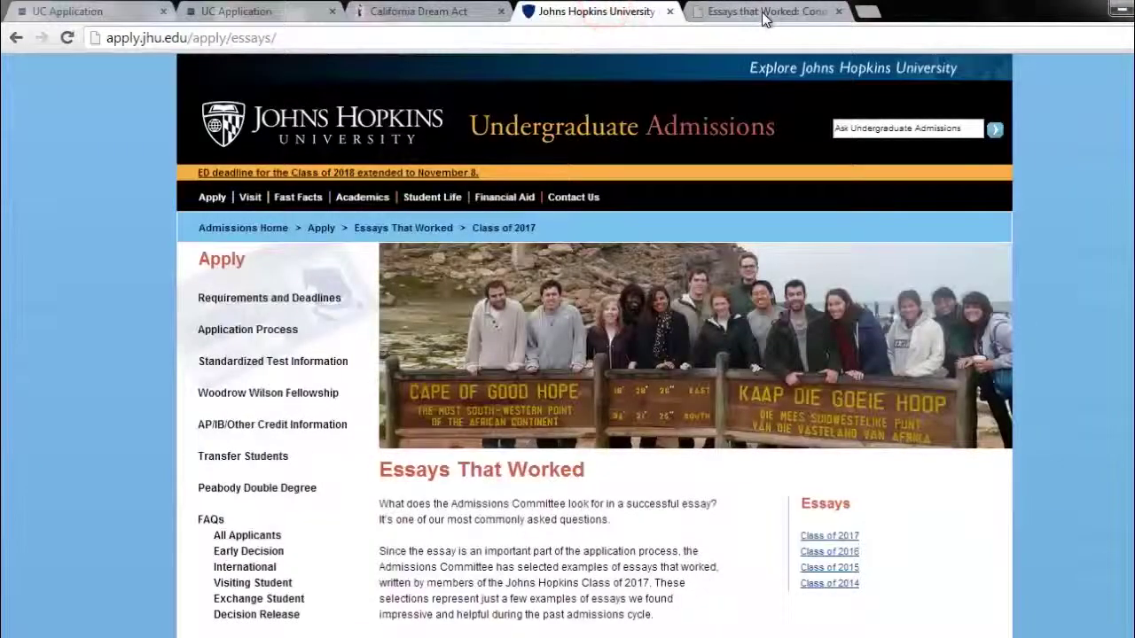
{"action": "left_click", "coordinate": [761, 12]}
{"action": "left_click", "coordinate": [593, 11]}
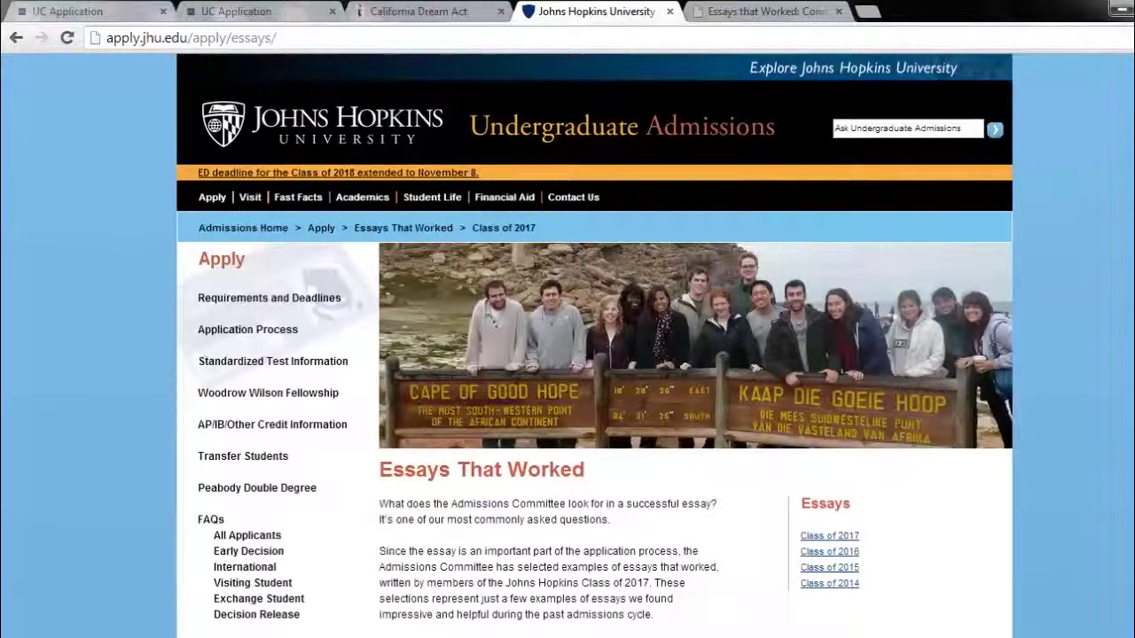
{"action": "scroll", "coordinate": [594, 346], "scroll_direction": "down", "scroll_amount": 3}
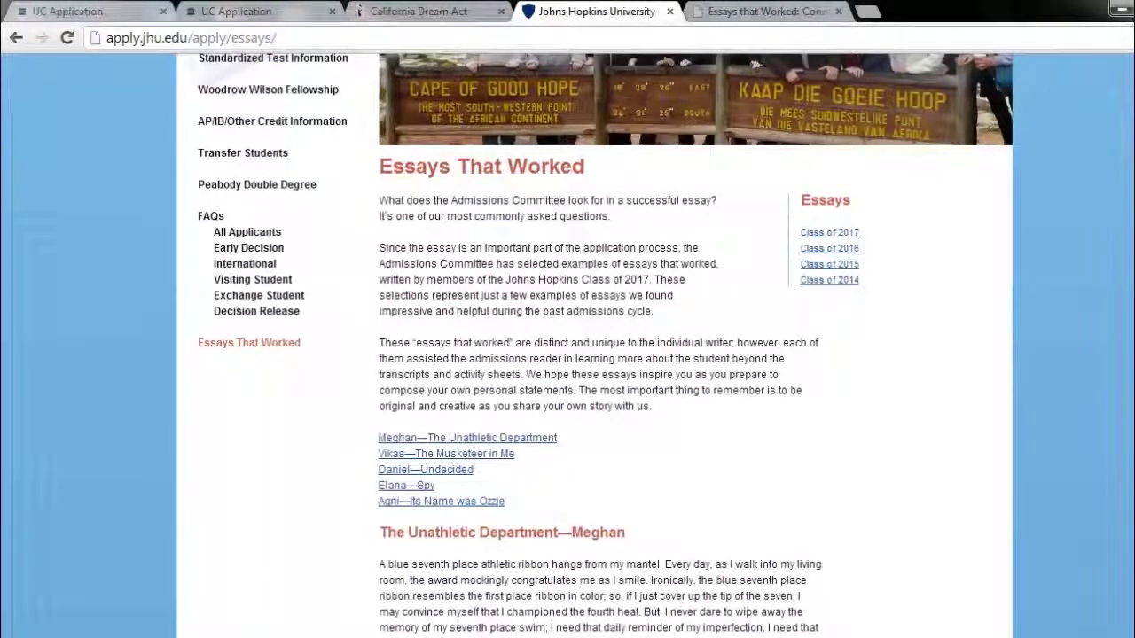
{"action": "scroll", "coordinate": [568, 346], "scroll_direction": "up", "scroll_amount": 2}
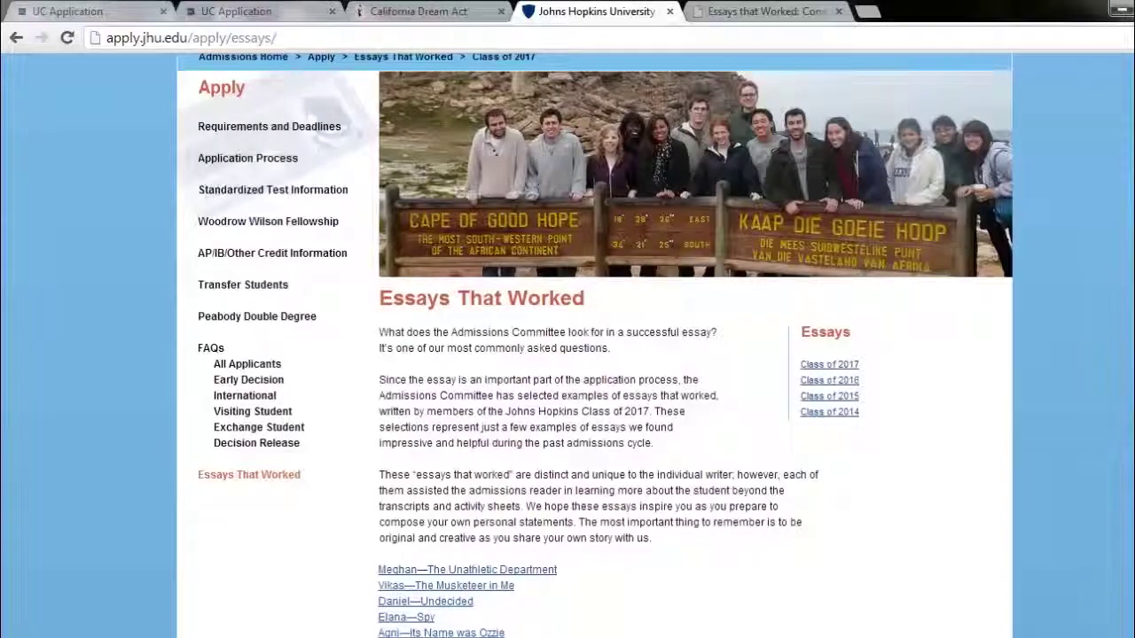
{"action": "scroll", "coordinate": [568, 346], "scroll_direction": "up", "scroll_amount": 2}
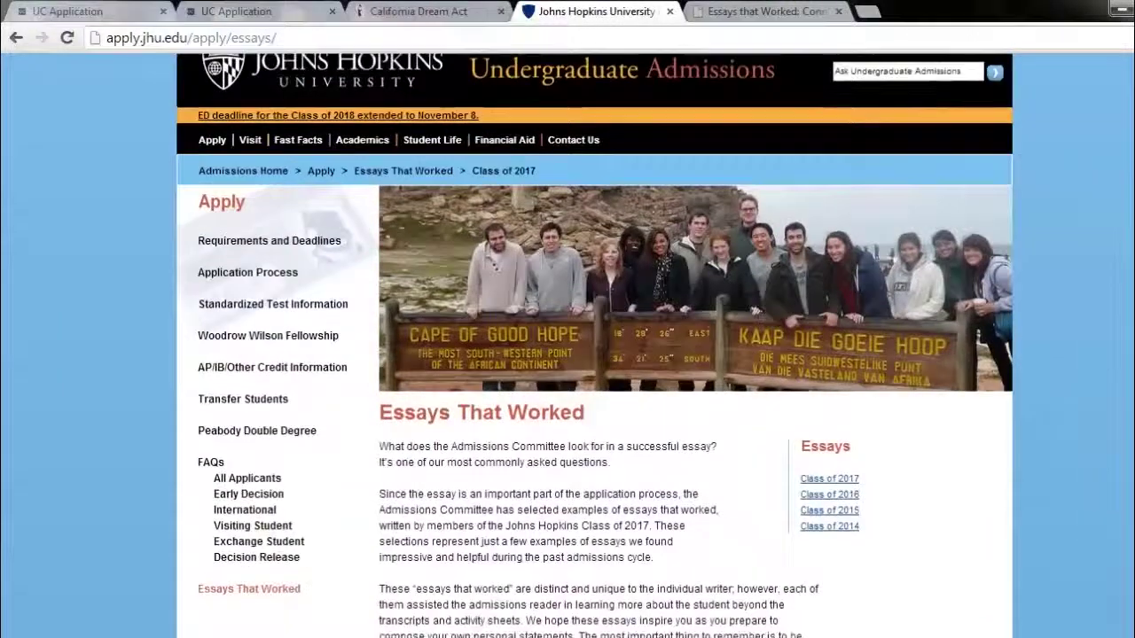
{"action": "scroll", "coordinate": [567, 346], "scroll_direction": "down", "scroll_amount": 1}
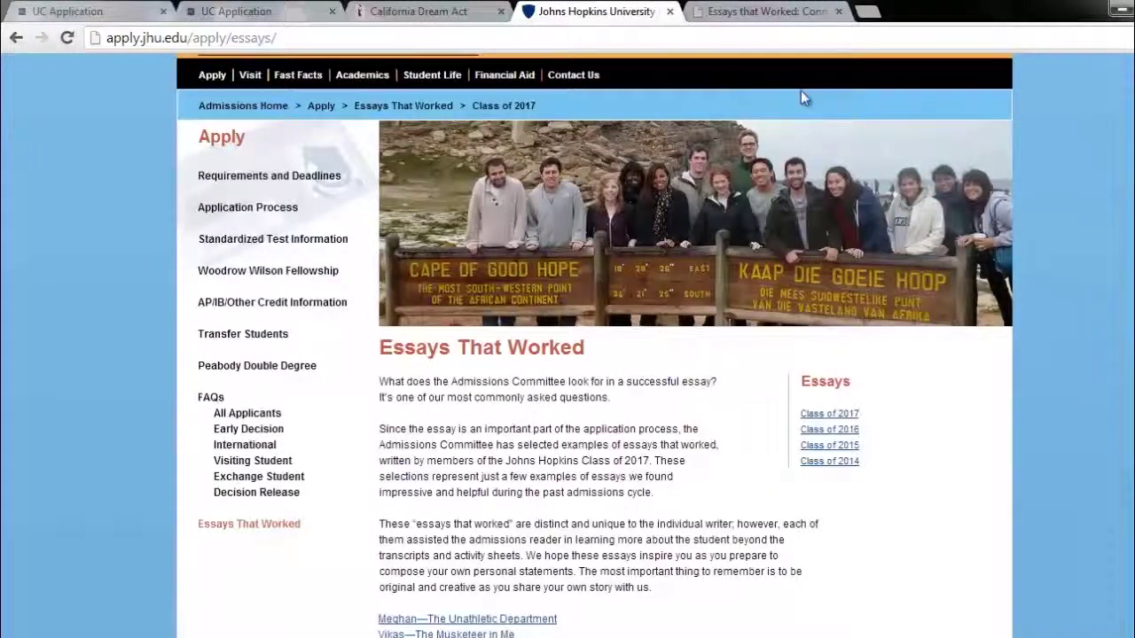
{"action": "scroll", "coordinate": [594, 355], "scroll_direction": "up", "scroll_amount": 3}
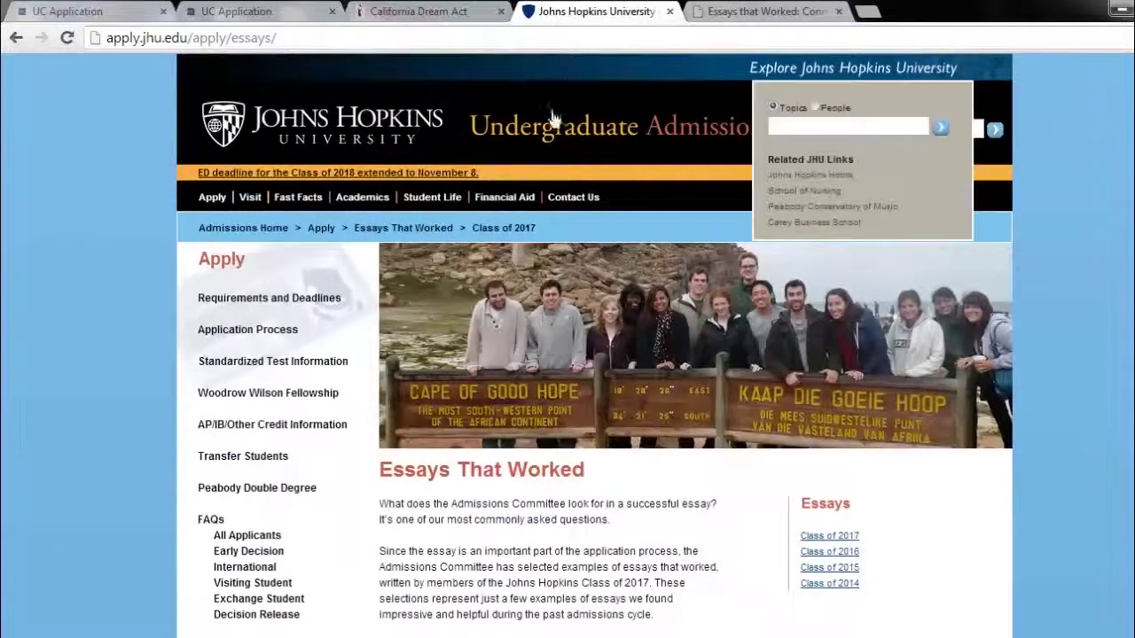
- Open the Johns Hopkins Class of 2017 essays and read the first sample, "The Unathletic Department", with its evaluator comments
{"action": "left_click", "coordinate": [820, 536]}
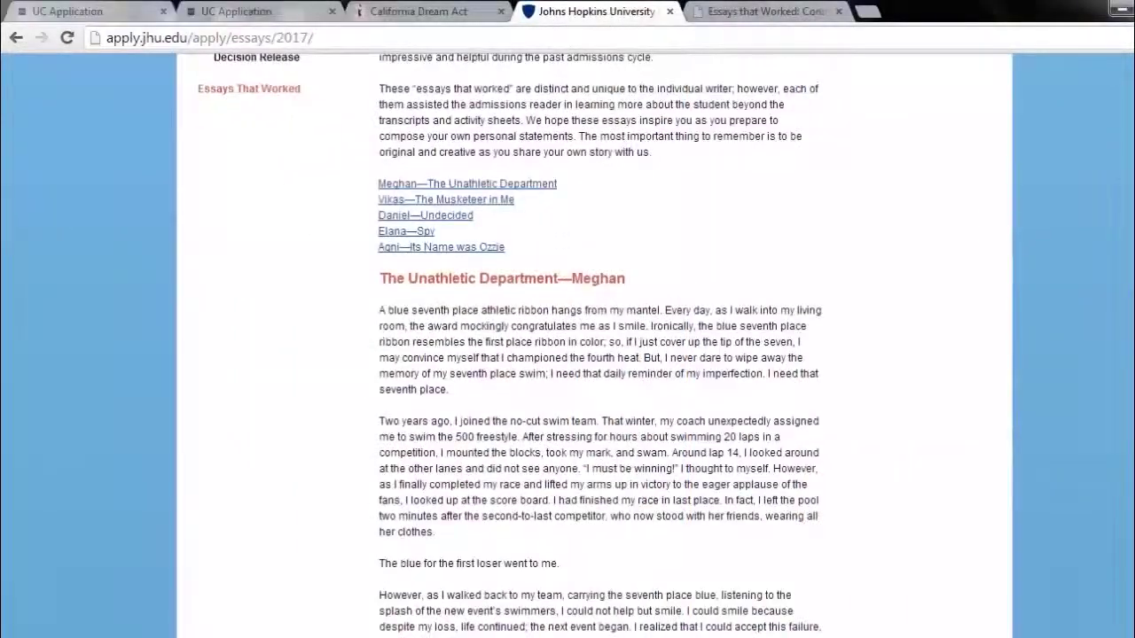
{"action": "scroll", "coordinate": [599, 346], "scroll_direction": "down", "scroll_amount": 3}
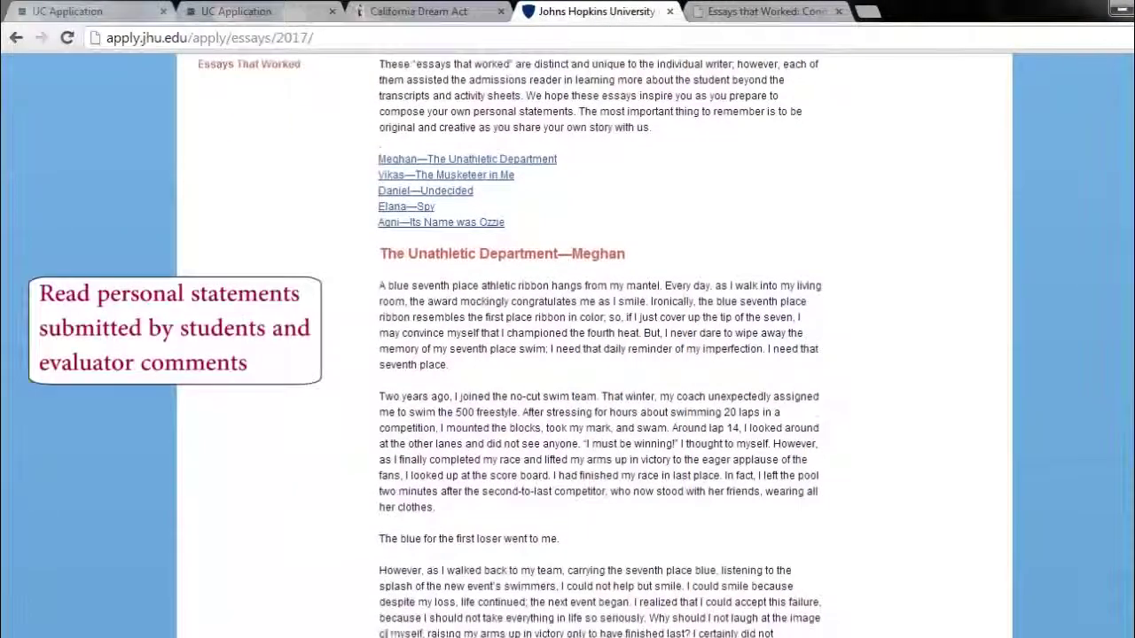
{"action": "scroll", "coordinate": [599, 346], "scroll_direction": "down", "scroll_amount": 4}
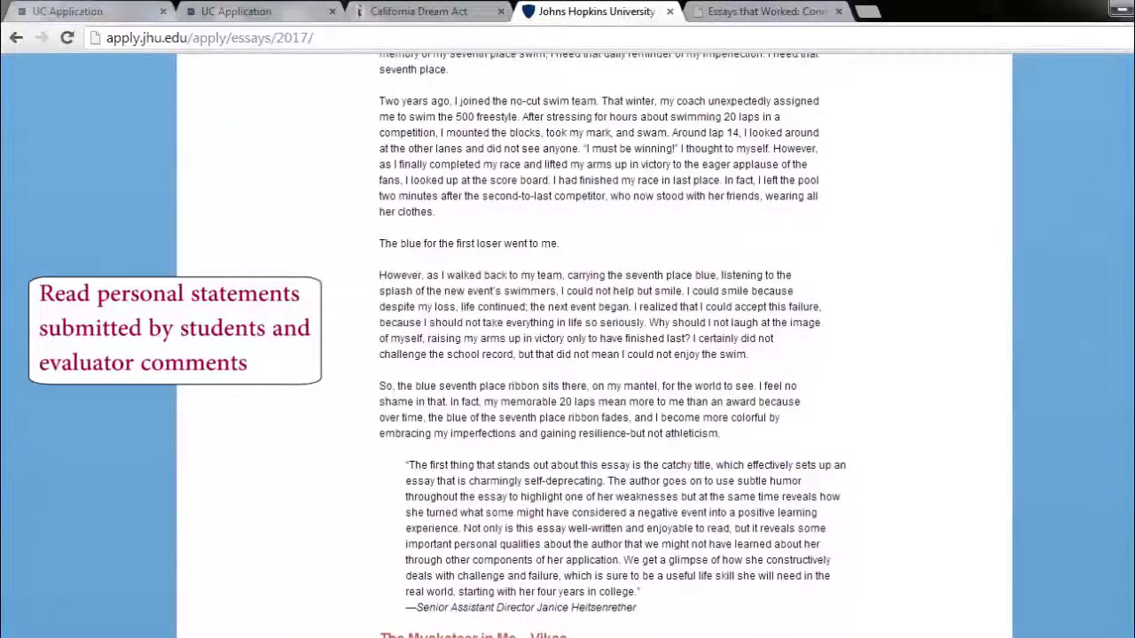
{"action": "scroll", "coordinate": [599, 346], "scroll_direction": "up", "scroll_amount": 8}
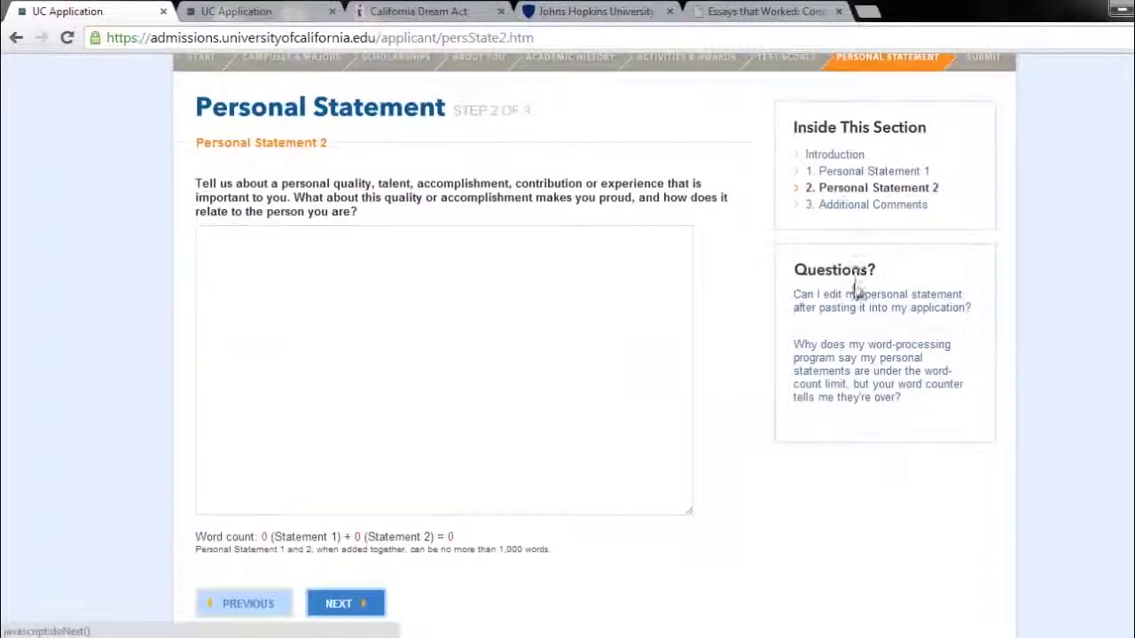
- Return to the UC application, leave Personal Statement 2 and Additional Comments blank, and continue to the Review & Submit application summary
{"action": "scroll", "coordinate": [902, 185], "scroll_direction": "down", "scroll_amount": 2}
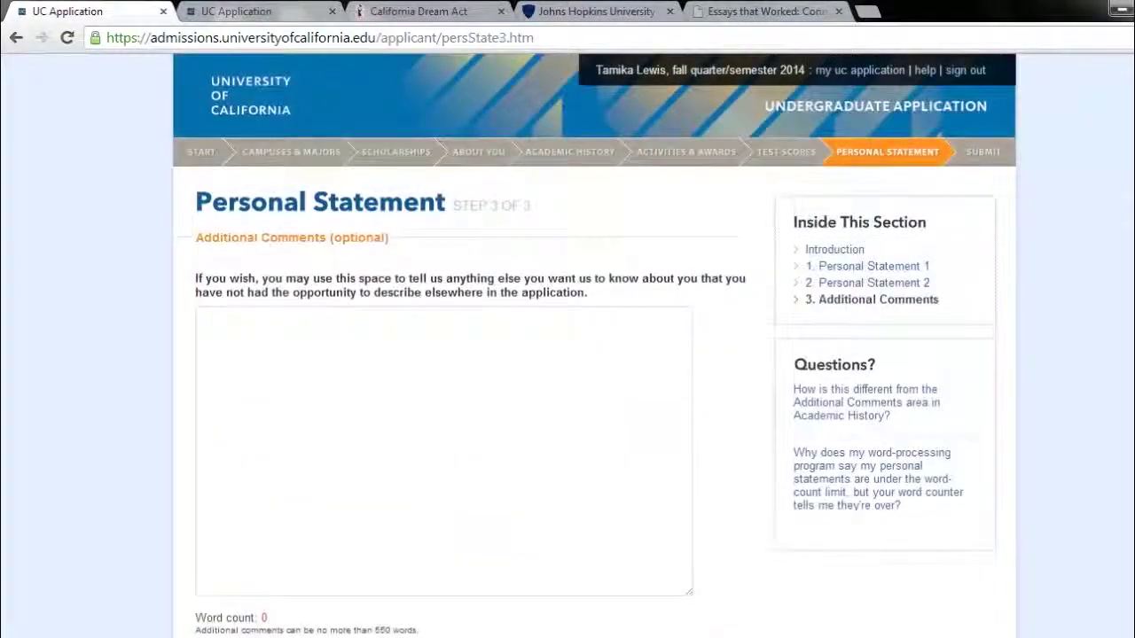
{"action": "scroll", "coordinate": [594, 355], "scroll_direction": "down", "scroll_amount": 1}
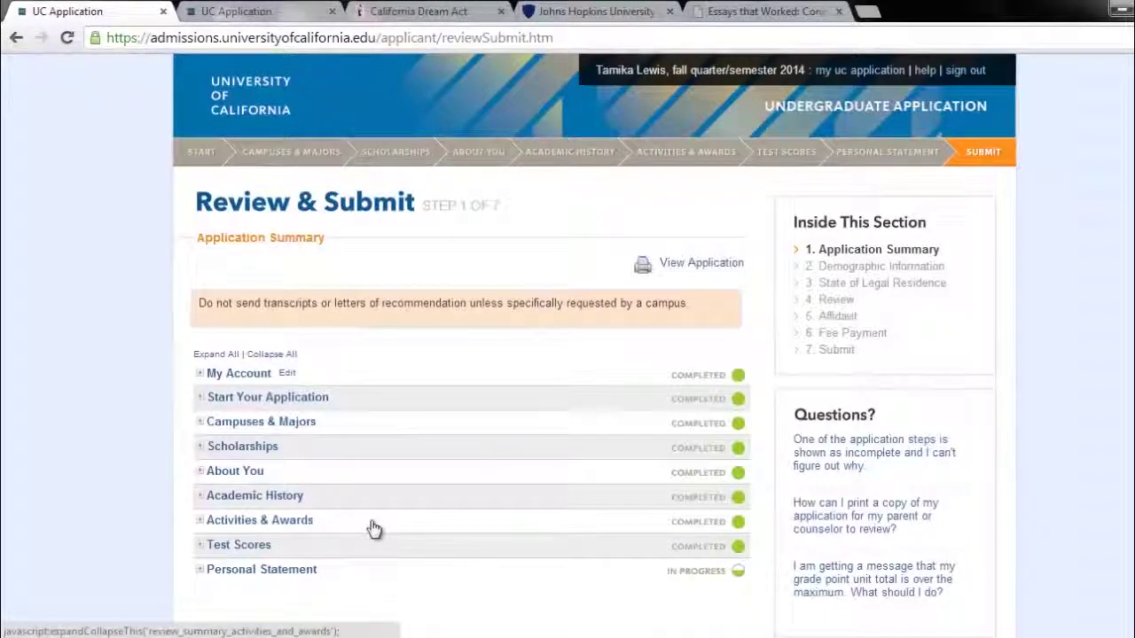
{"action": "scroll", "coordinate": [591, 266], "scroll_direction": "down", "scroll_amount": 2}
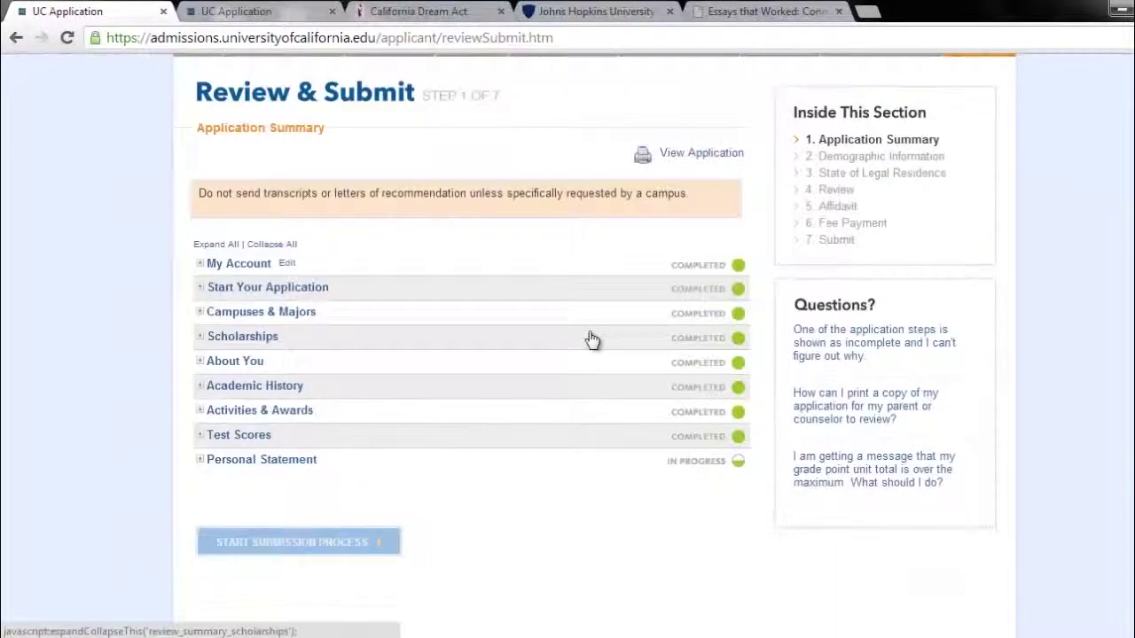